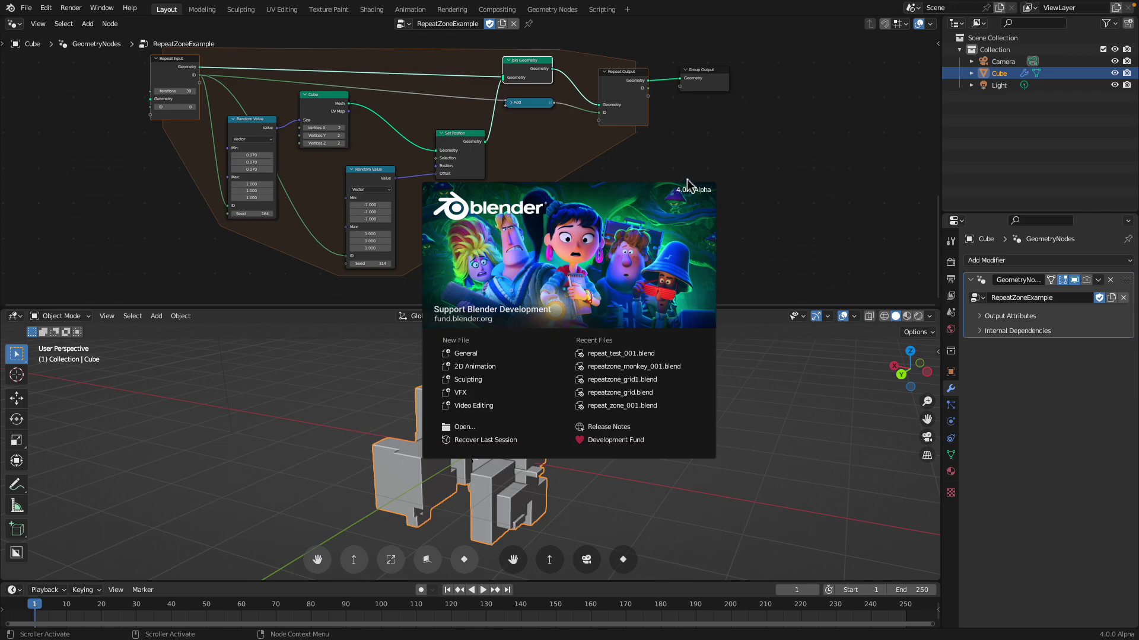
Dismiss the splash screen and add a Simulation Zone in the empty space beside the repeat zone
click(687, 125)
middle_drag(662, 159, 577, 151)
scroll(617, 193, up, 3)
middle_drag(619, 195, 592, 192)
key(shift+a)
click(593, 192)
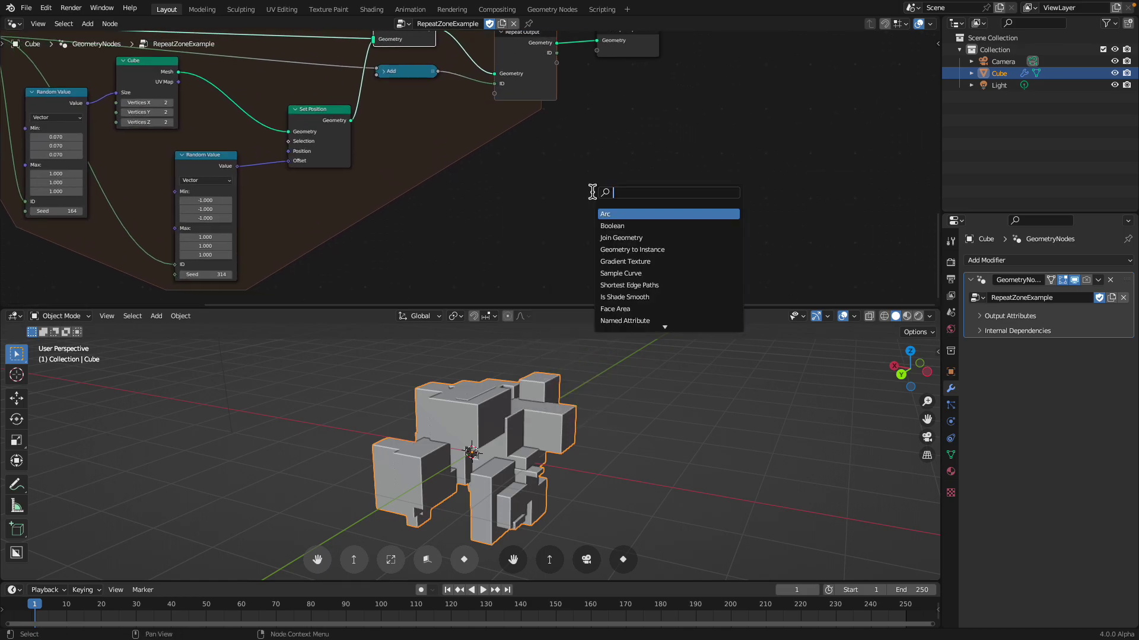
text(sim)
key(Return)
click(600, 194)
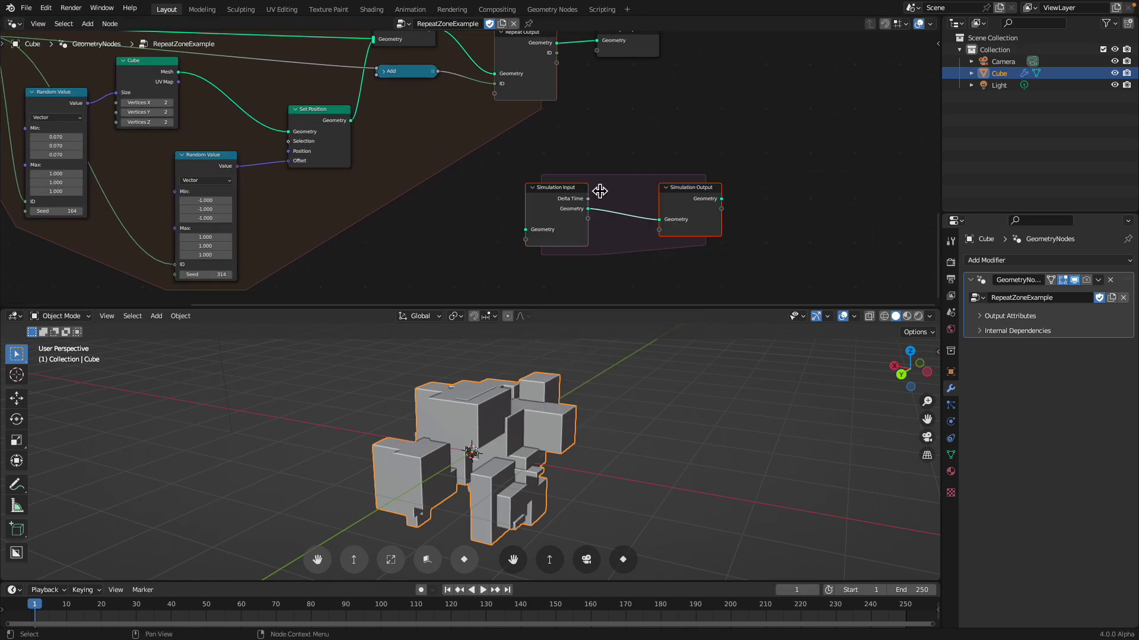
Inspect the Simulation Input and Output nodes, and delete the whole Simulation Zone
scroll(523, 161, up, 2)
middle_drag(524, 161, 502, 153)
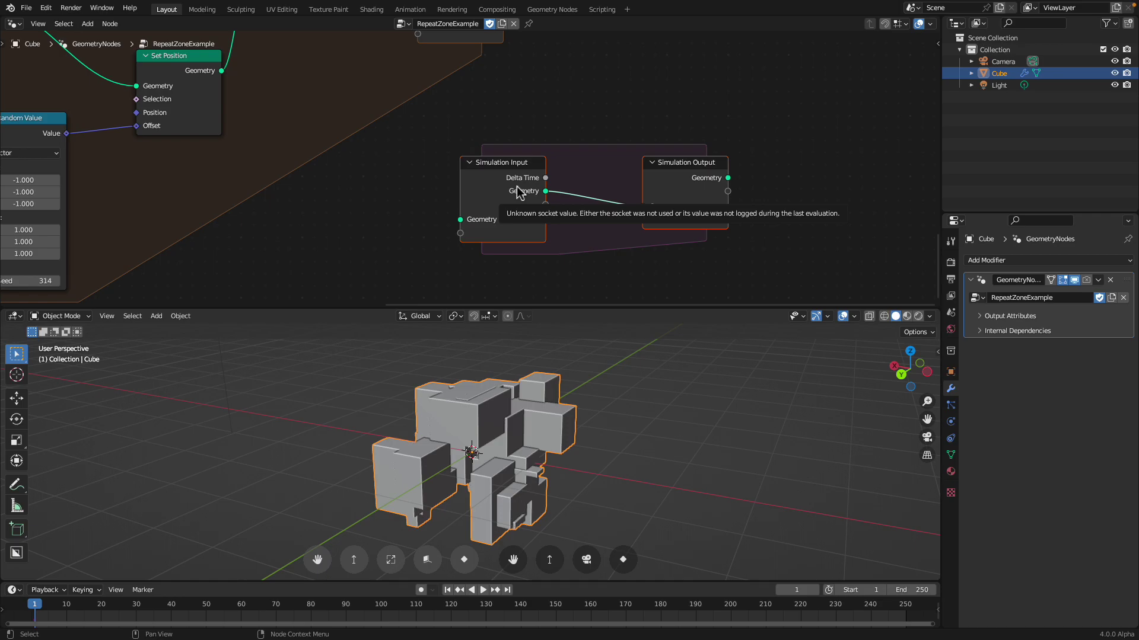
scroll(518, 158, up, 1)
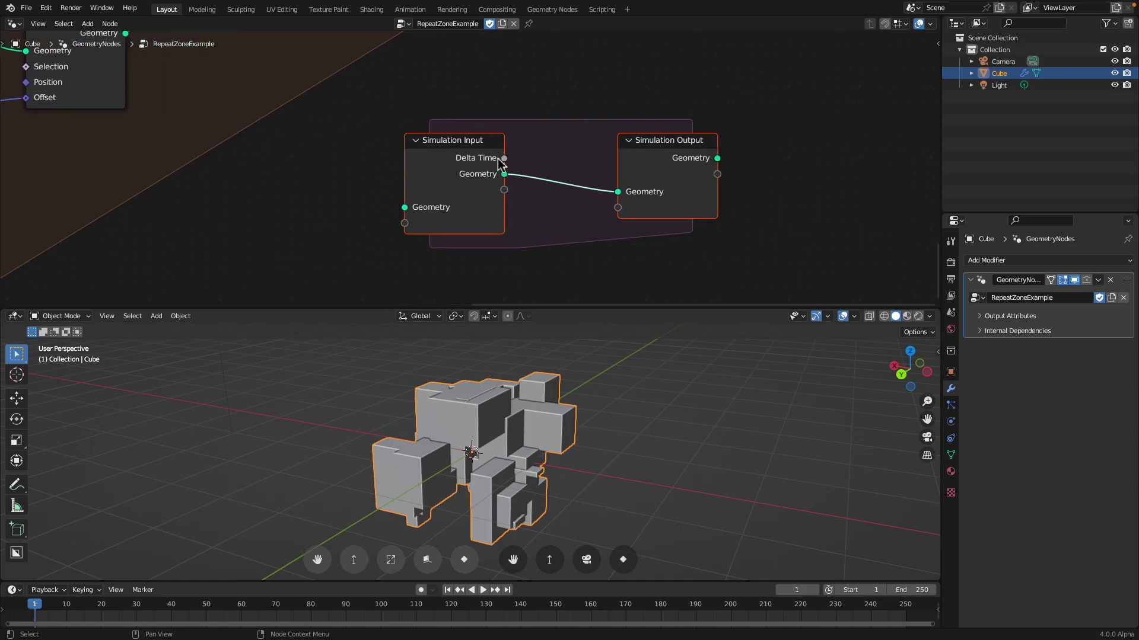
drag(642, 156, 652, 159)
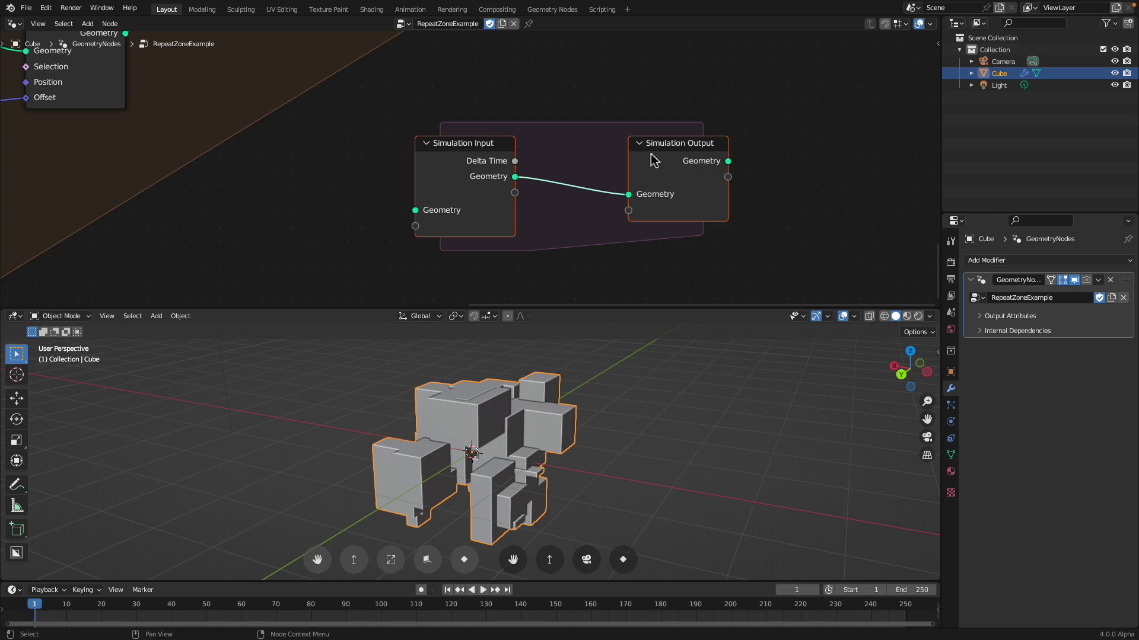
middle_drag(514, 139, 560, 142)
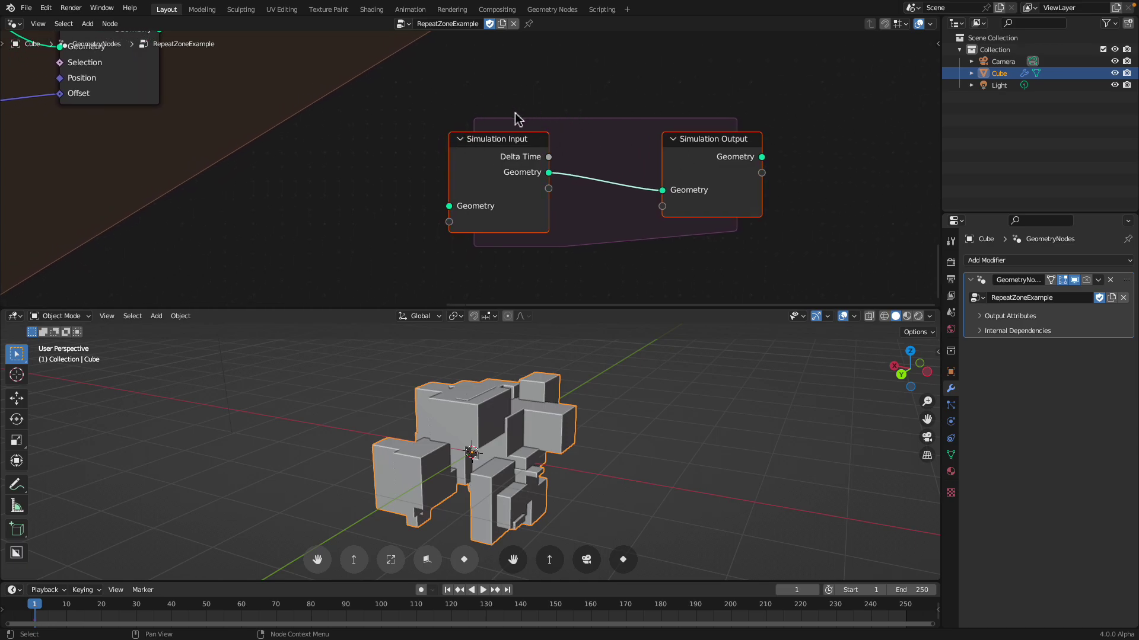
scroll(545, 143, down, 2)
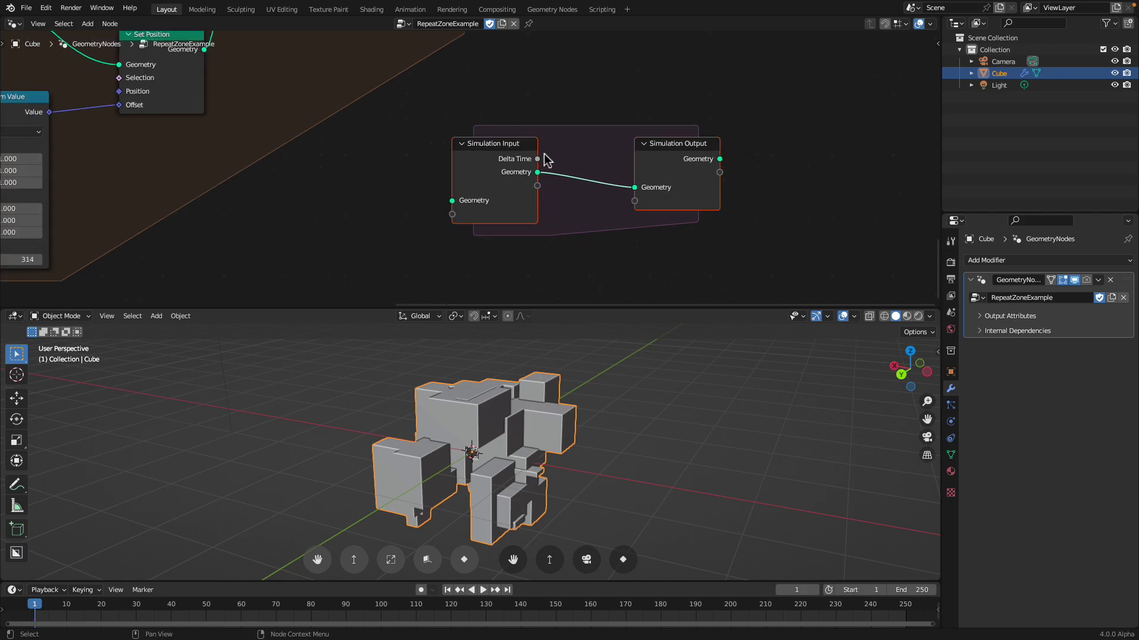
drag(443, 122, 701, 241)
middle_drag(575, 157, 644, 187)
key(x)
Enlarge the node editor and examine the repeat zone that scatters randomly sized cubes
middle_drag(574, 188, 735, 243)
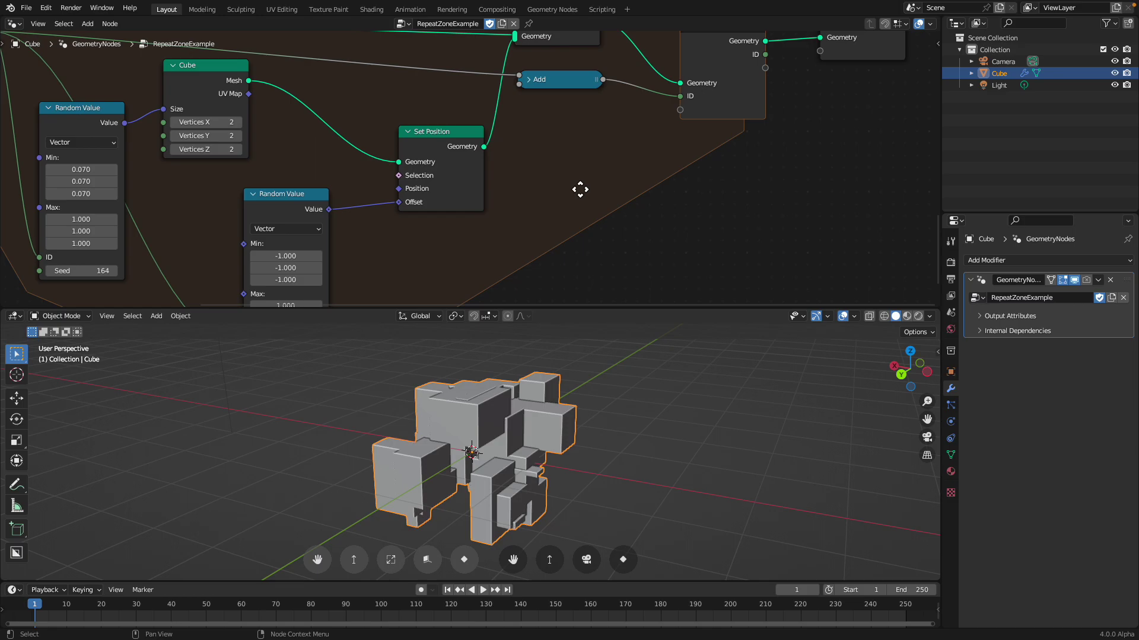
scroll(457, 183, down, 3)
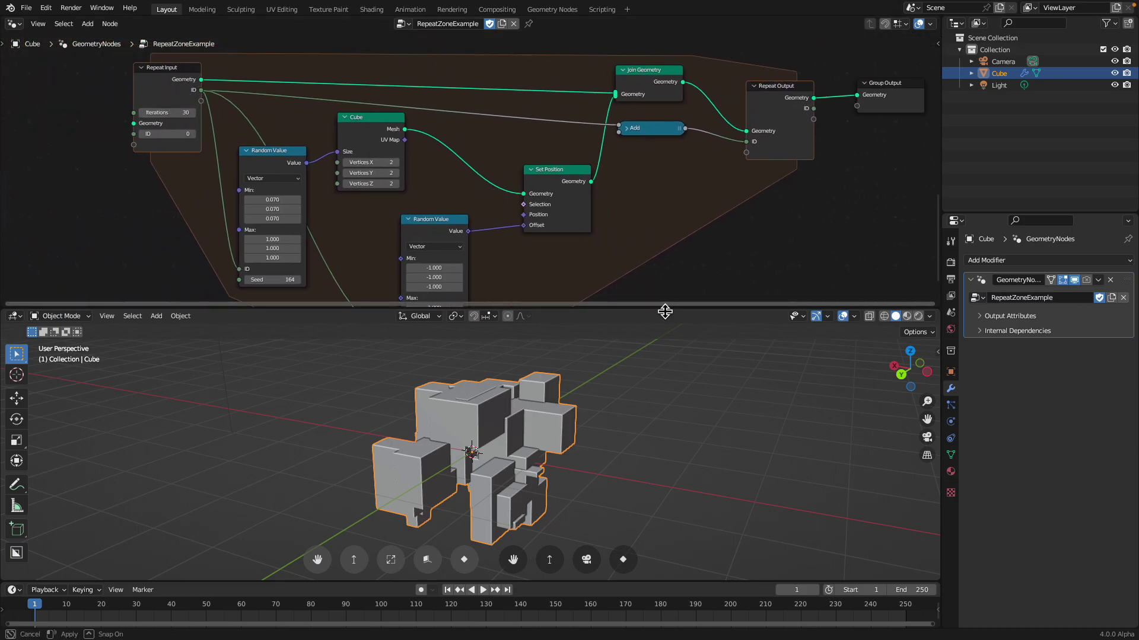
drag(665, 311, 665, 364)
click(12, 10)
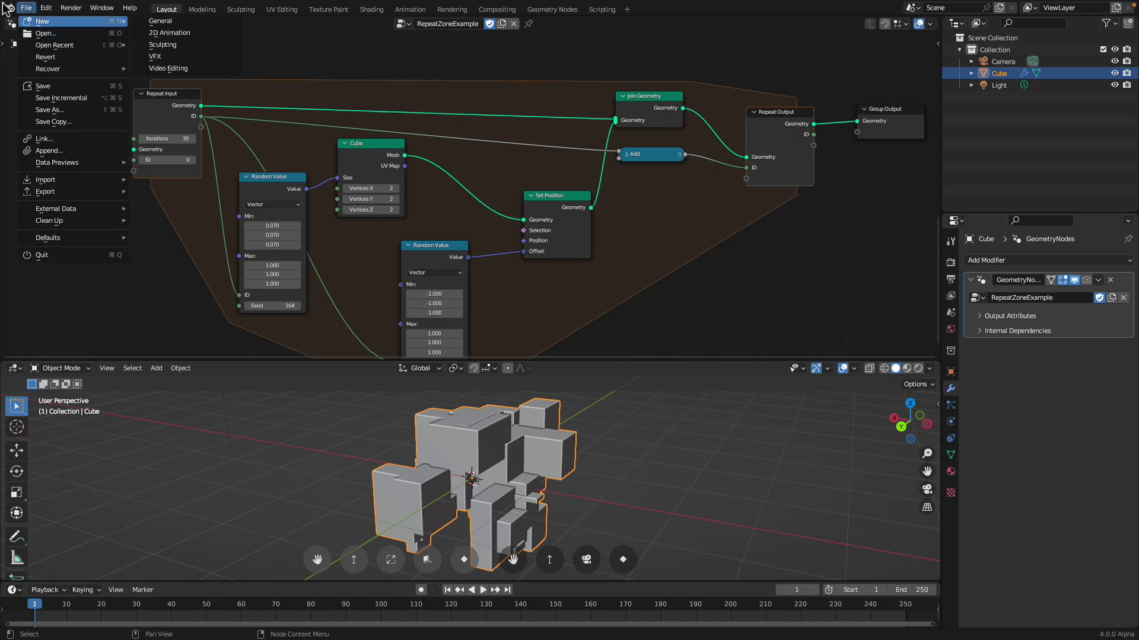
middle_drag(319, 97, 295, 89)
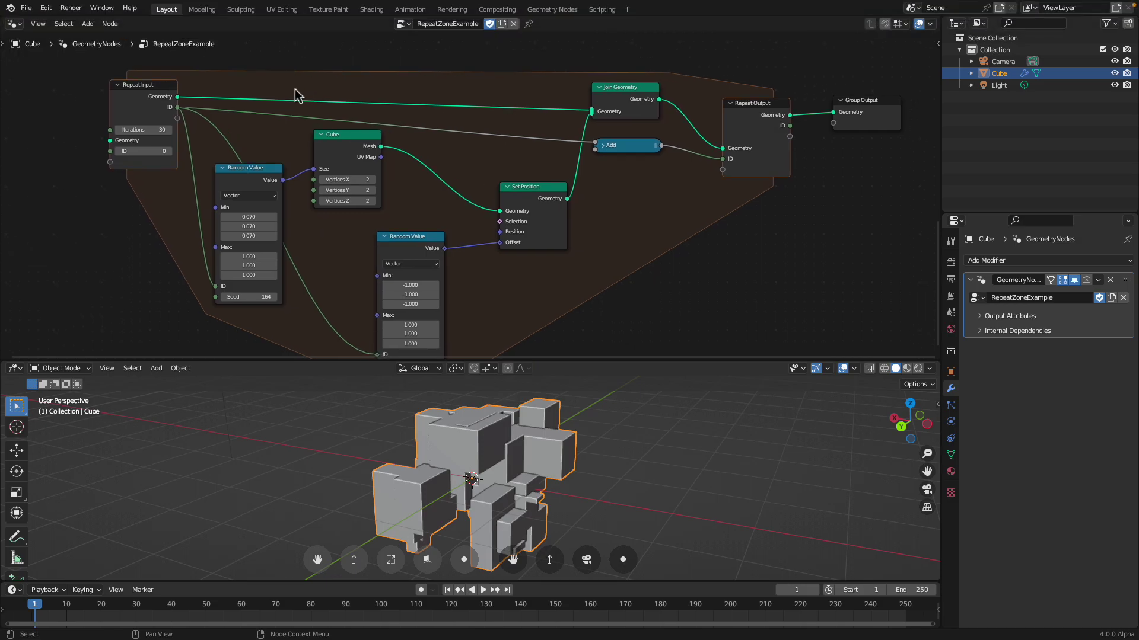
drag(583, 365, 583, 377)
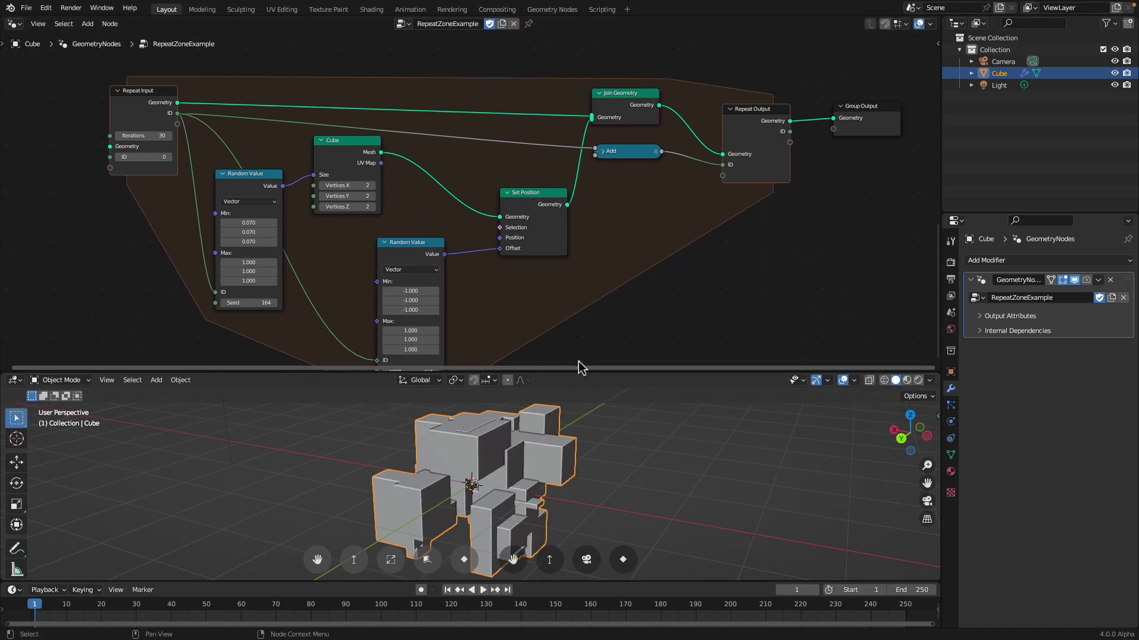
middle_drag(574, 315, 566, 301)
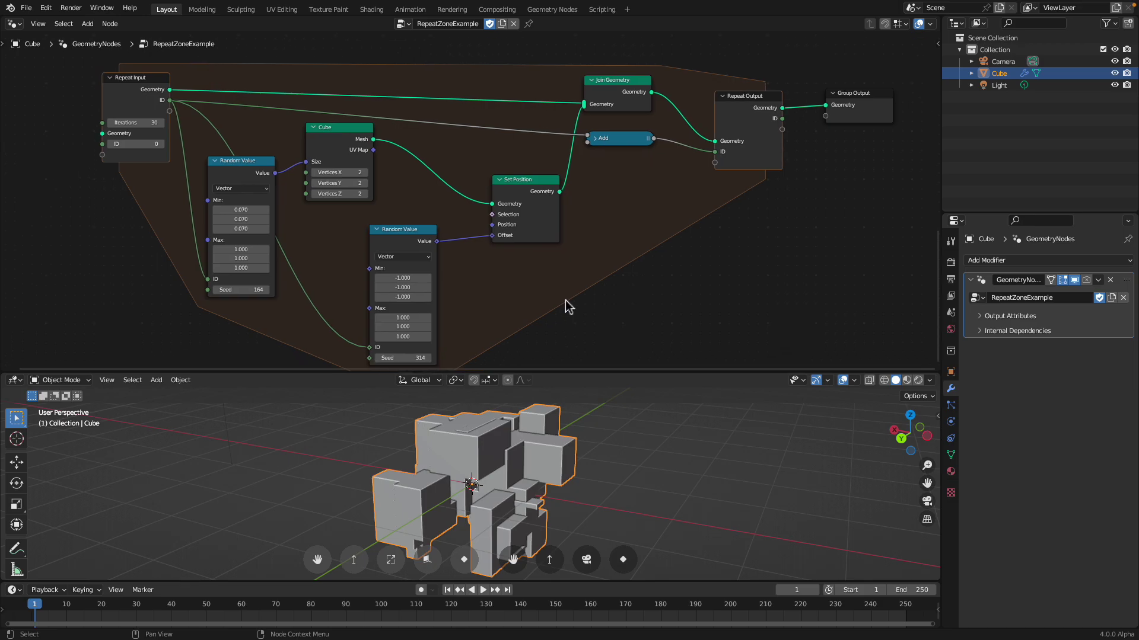
scroll(562, 301, down, 2)
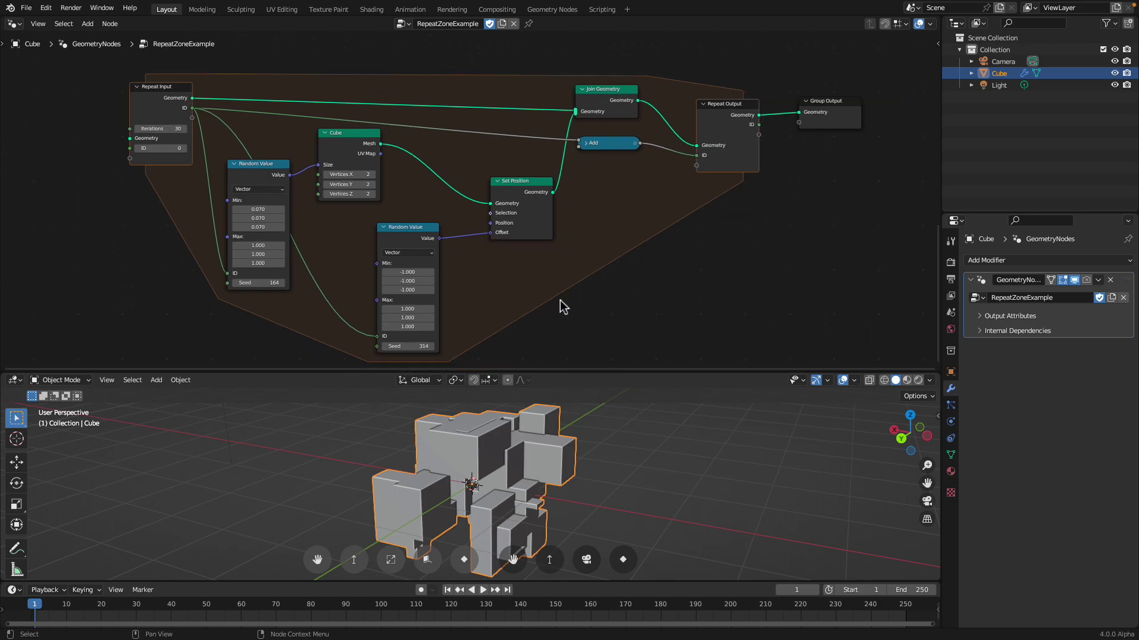
middle_drag(373, 206, 365, 195)
scroll(364, 195, up, 2)
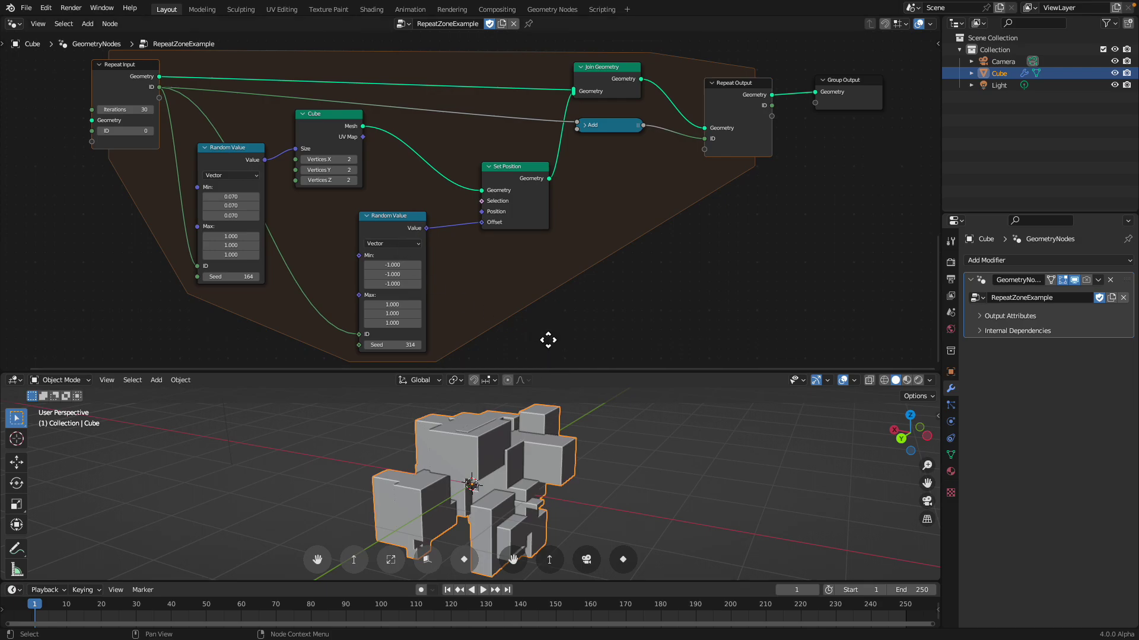
middle_drag(493, 290, 497, 281)
Set the seed of the cube-size Random Value node to 233 and that of the offset Random Value node to 391
drag(403, 338, 439, 338)
drag(516, 374, 544, 388)
middle_drag(544, 390, 531, 335)
drag(541, 323, 541, 359)
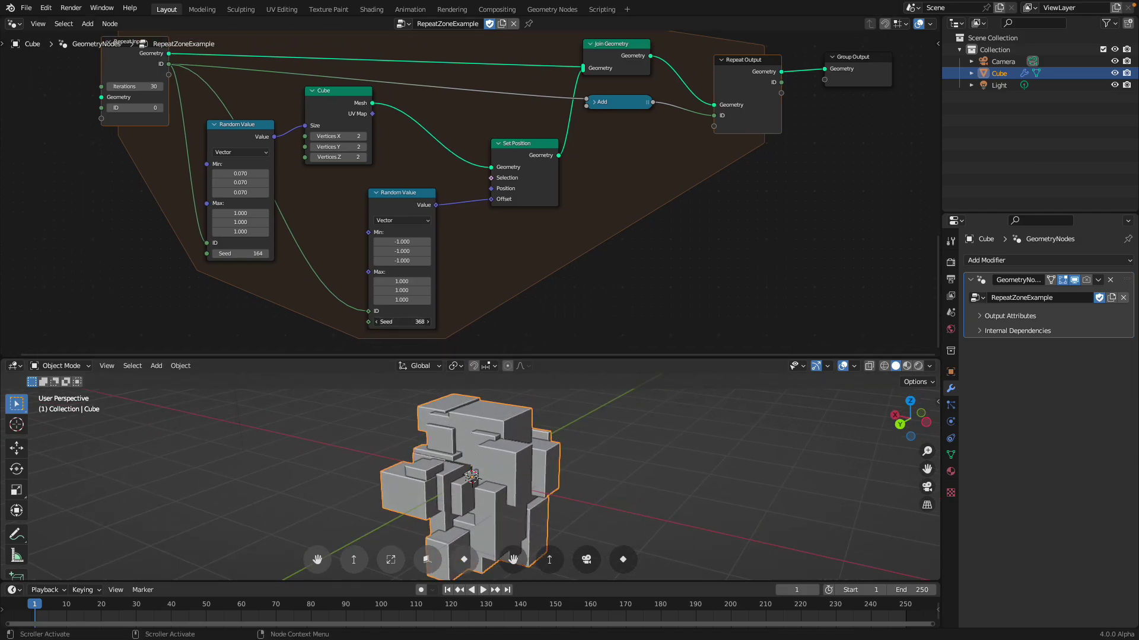
drag(403, 322, 412, 322)
drag(244, 255, 266, 255)
drag(393, 322, 400, 322)
drag(240, 254, 258, 253)
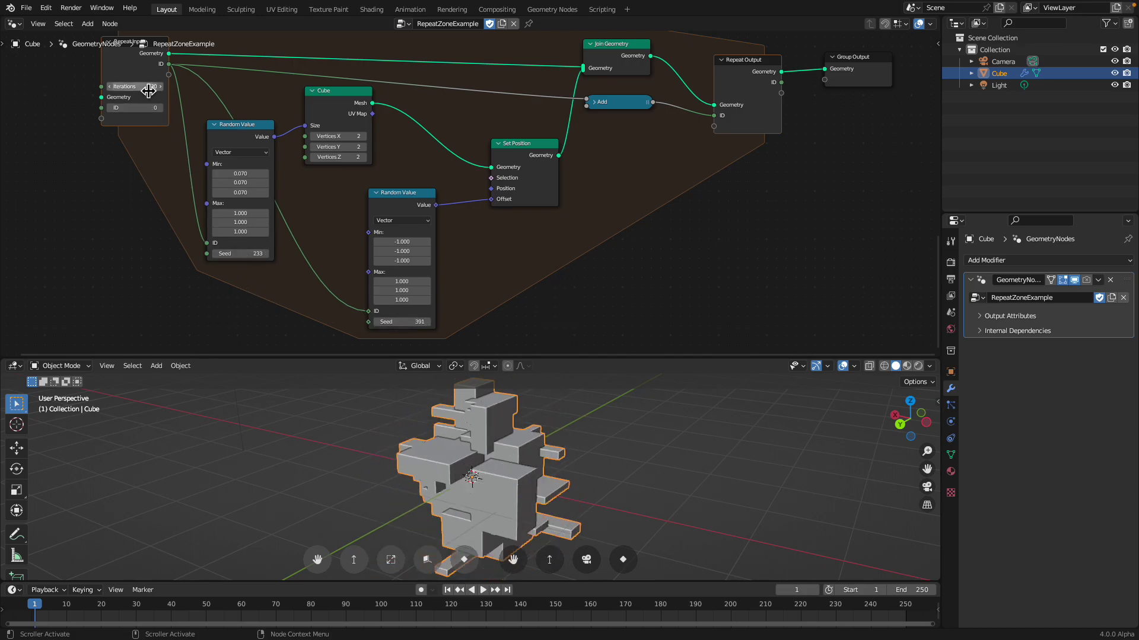
Move the Join Geometry node slightly toward the Repeat Input and select the collapsed Add node
middle_drag(126, 159, 116, 175)
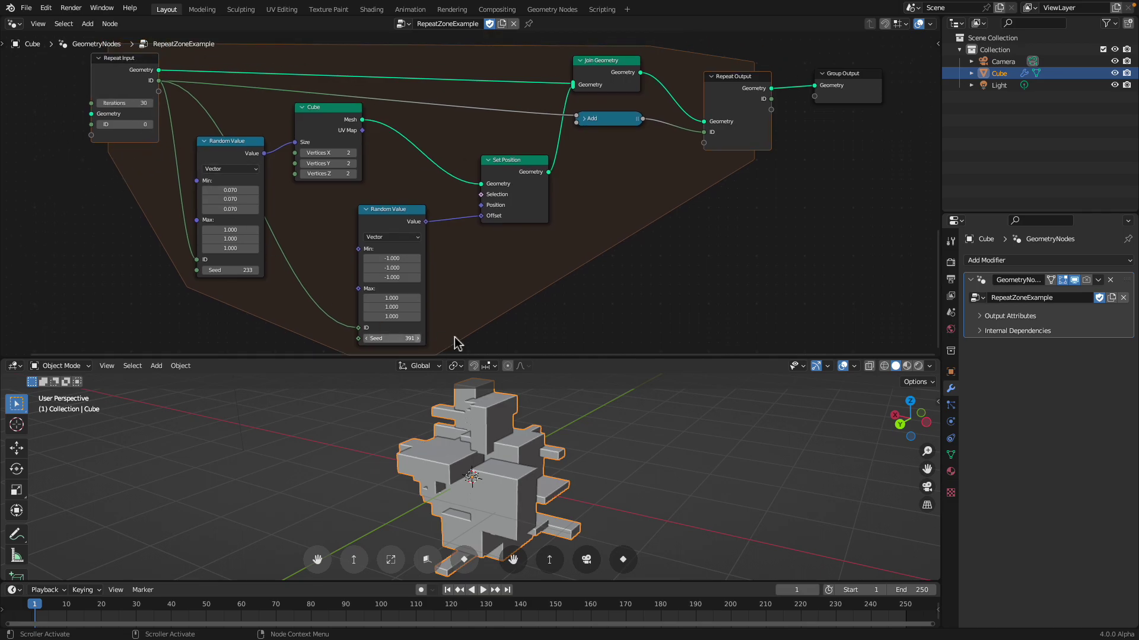
drag(584, 63, 571, 61)
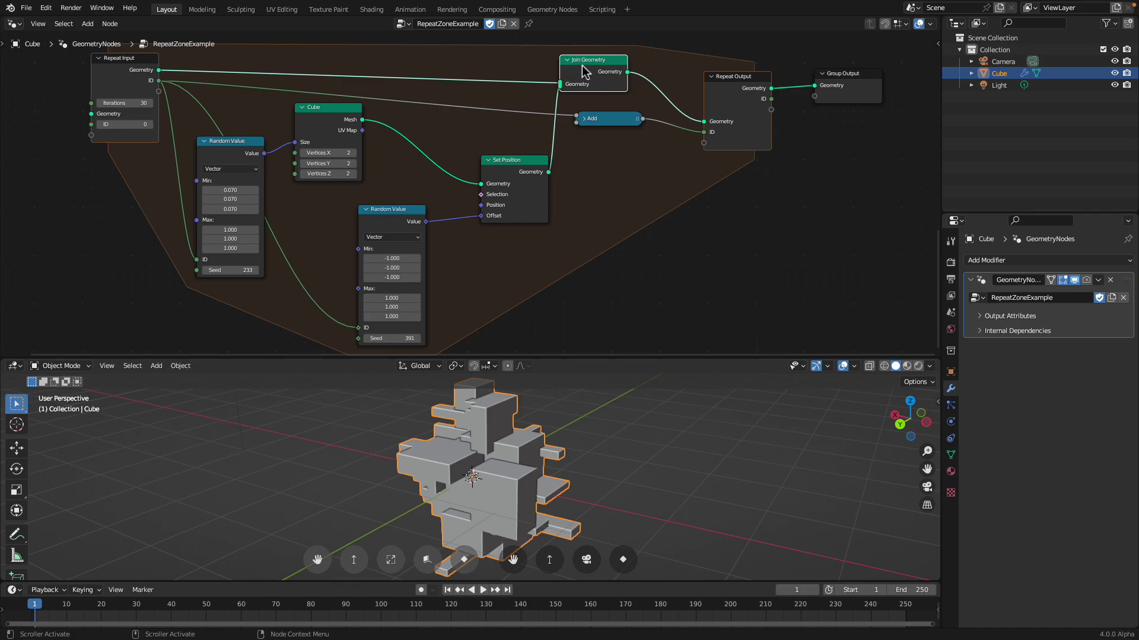
click(596, 117)
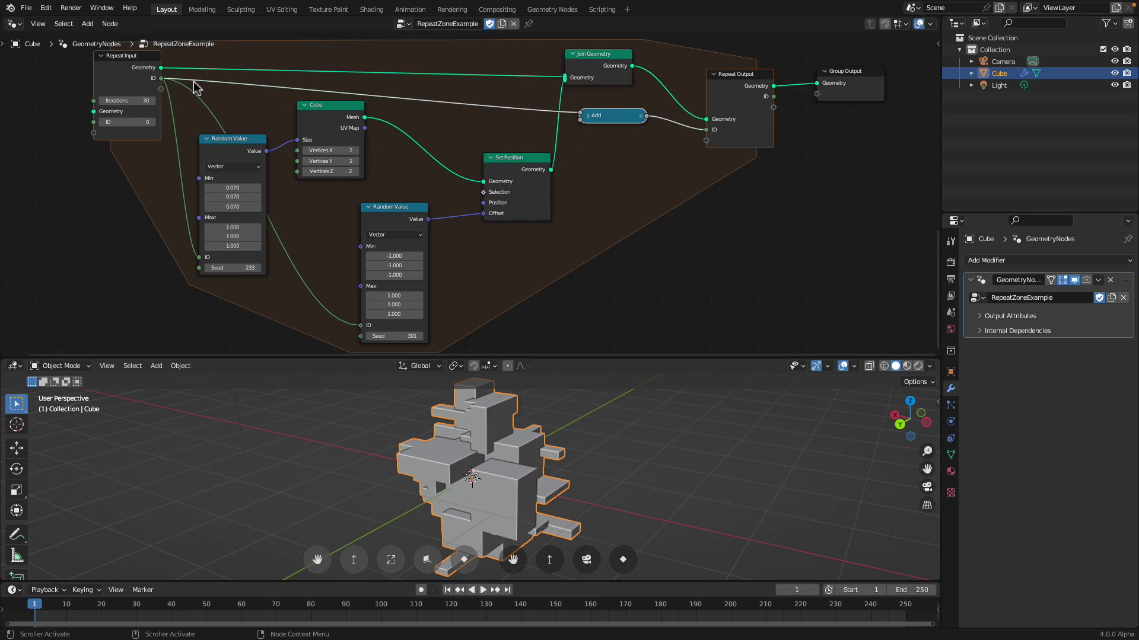
middle_drag(144, 104, 153, 109)
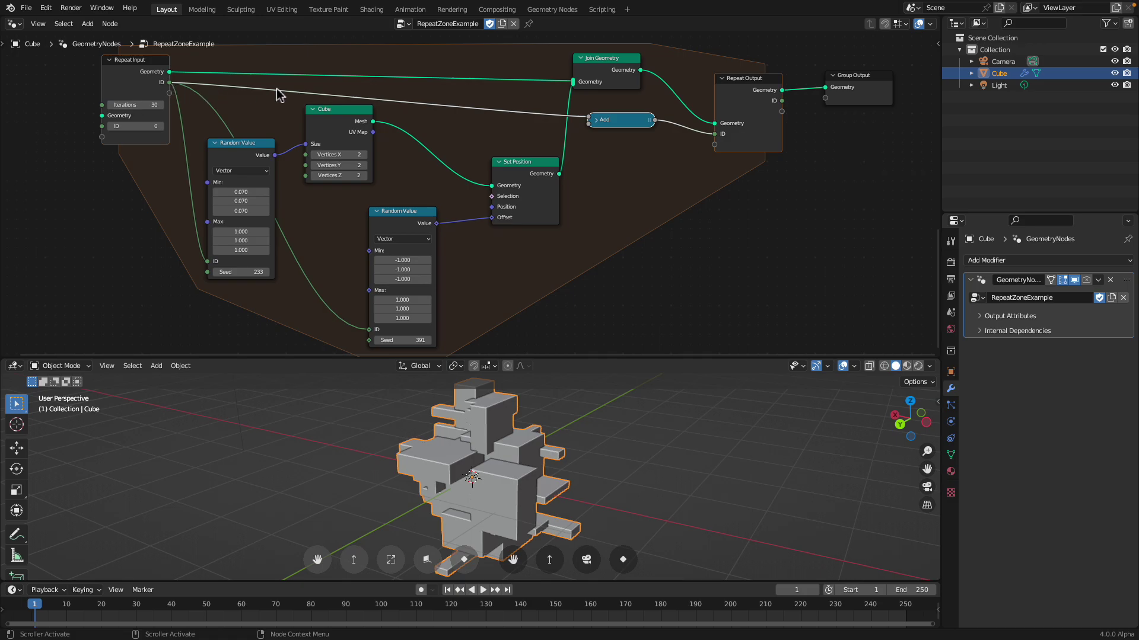
Set the offset Random Value node's seed to 408 and enlarge the 3D viewport
middle_drag(437, 244, 434, 238)
drag(392, 334, 405, 334)
mouse_move(497, 437)
middle_down()
mouse_move(515, 440)
mouse_move(487, 439)
middle_up()
drag(554, 357, 552, 331)
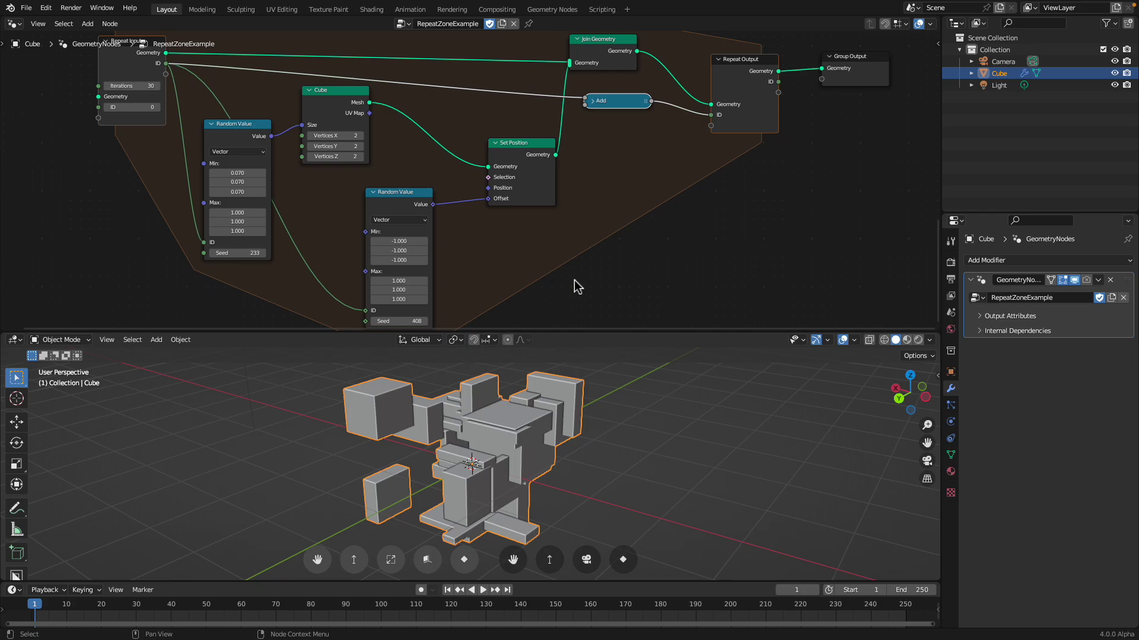
Place the Group Output beside the Transform Geometry repeat zone and connect that zone's Repeat Output geometry to it
scroll(604, 237, down, 2)
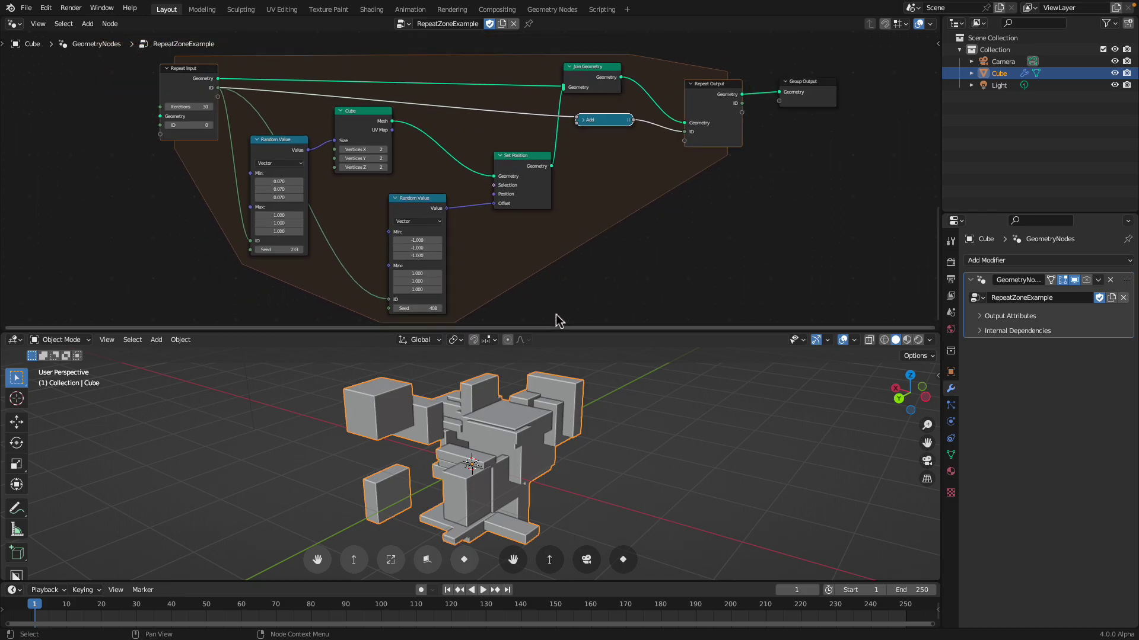
scroll(586, 201, down, 1)
middle_drag(504, 137, 425, 330)
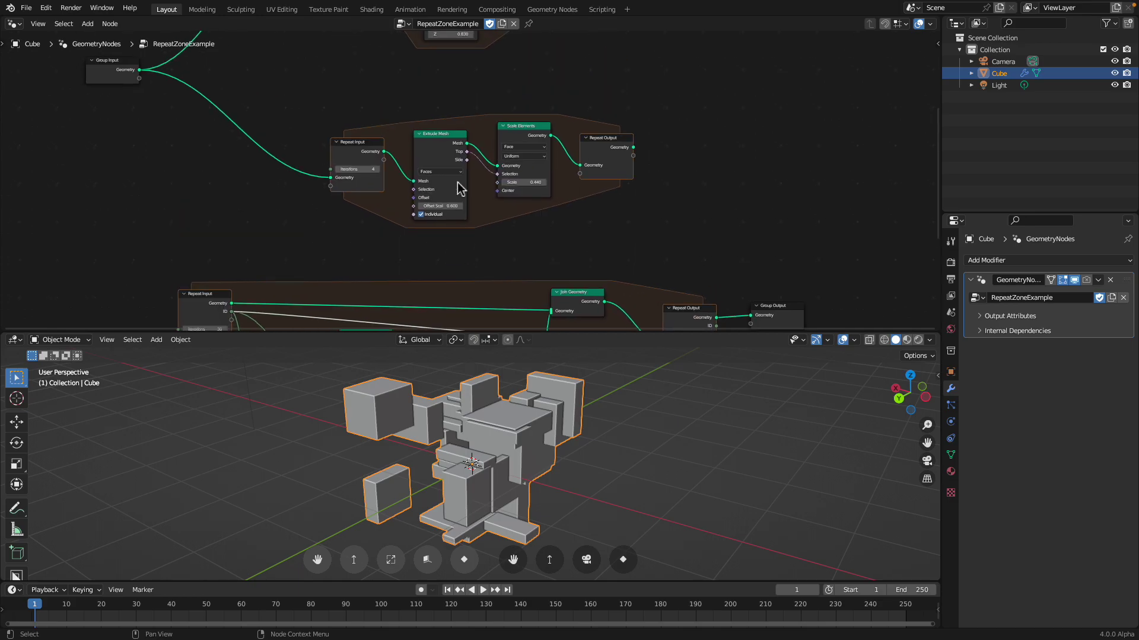
middle_drag(460, 135, 473, 267)
middle_drag(527, 152, 493, 282)
middle_drag(492, 188, 415, 112)
scroll(584, 239, down, 4)
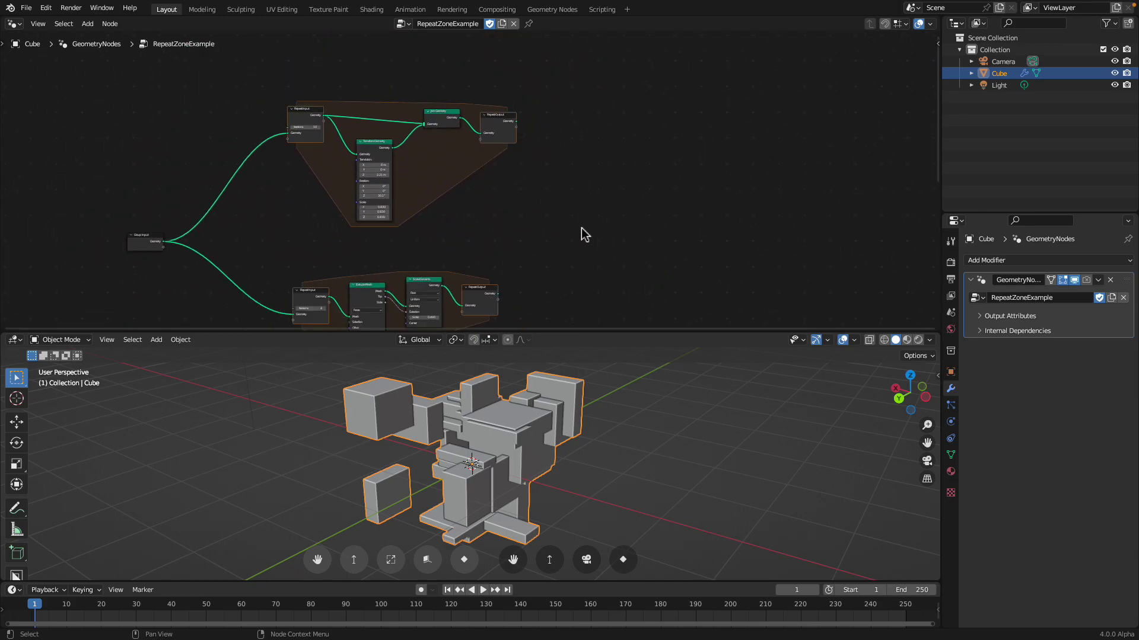
middle_drag(572, 214, 543, 102)
scroll(568, 275, down, 3)
drag(563, 276, 579, 114)
middle_drag(474, 54, 487, 178)
scroll(487, 178, up, 4)
drag(504, 156, 509, 154)
drag(599, 270, 577, 153)
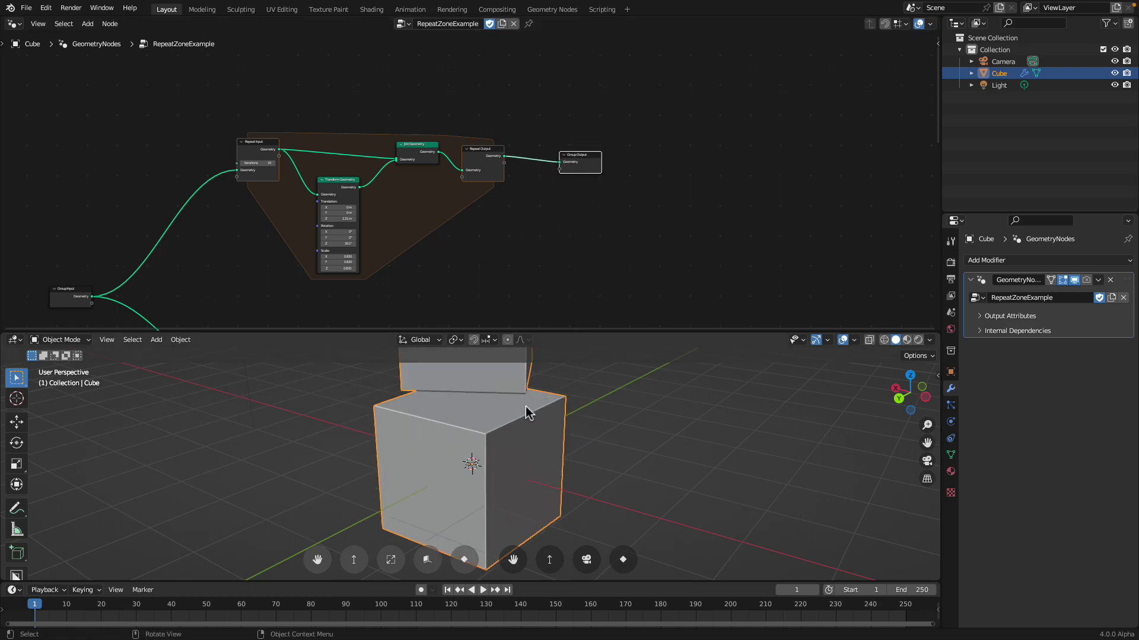
Add a Monkey mesh and move it along the X axis to stand beside the cube stack
scroll(525, 420, down, 4)
middle_drag(523, 421, 558, 424)
drag(541, 327, 556, 265)
shift+middle_drag(529, 375, 492, 384)
key(shift+a)
mouse_move(519, 397)
click(568, 509)
key(g)
key(x)
click(552, 516)
Add a Geometry Nodes modifier to Suzanne and assign it the RepeatZoneExample node group
click(1008, 261)
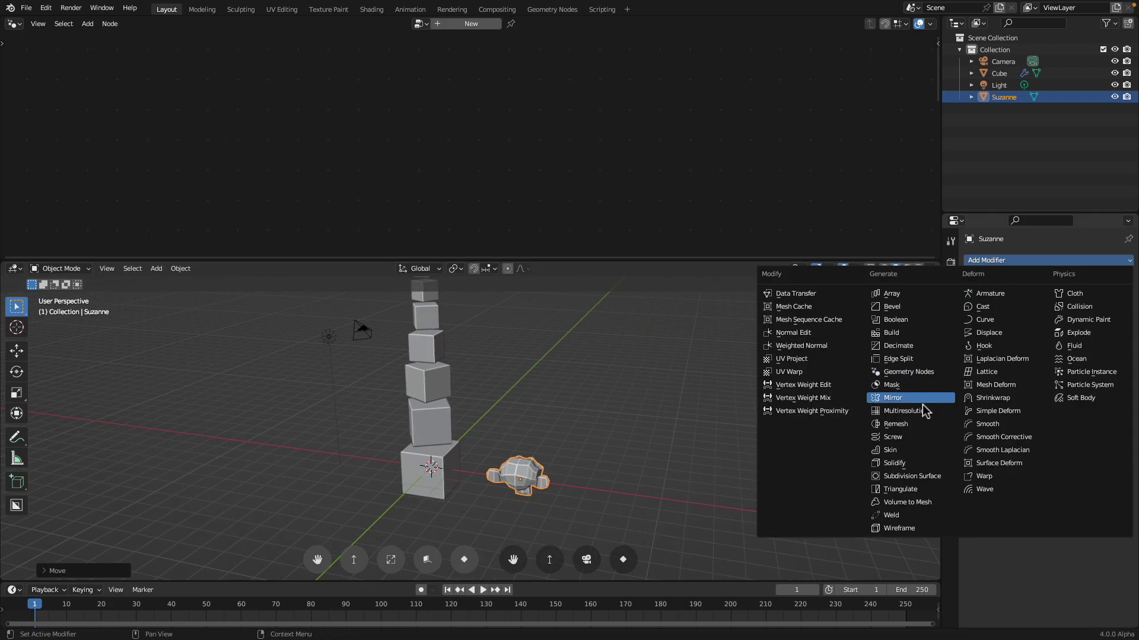
click(926, 371)
click(978, 297)
click(1012, 315)
Compare the monkey and cube stacks, and examine the Transform Geometry repeat zone in a resized node editor
middle_drag(707, 432, 498, 456)
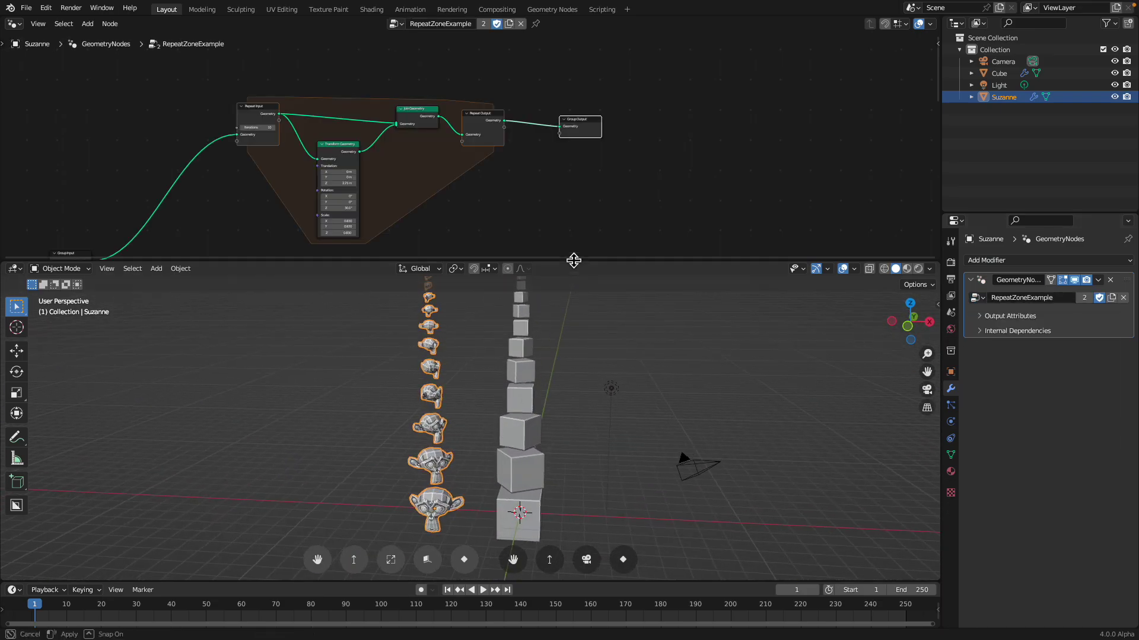
drag(574, 261, 573, 192)
scroll(478, 351, up, 3)
shift+middle_drag(523, 474, 472, 481)
drag(490, 192, 499, 405)
middle_drag(211, 230, 422, 216)
scroll(422, 216, up, 1)
middle_drag(295, 231, 270, 329)
scroll(512, 478, up, 1)
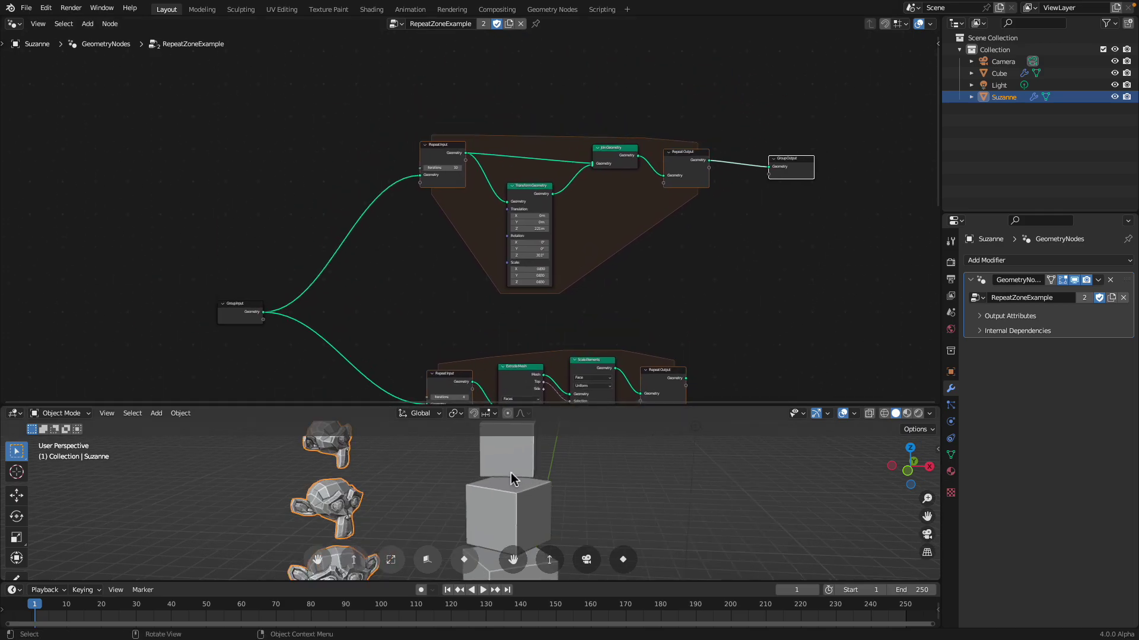
drag(570, 409, 566, 354)
middle_drag(498, 163, 376, 218)
scroll(377, 219, up, 4)
middle_drag(377, 218, 352, 186)
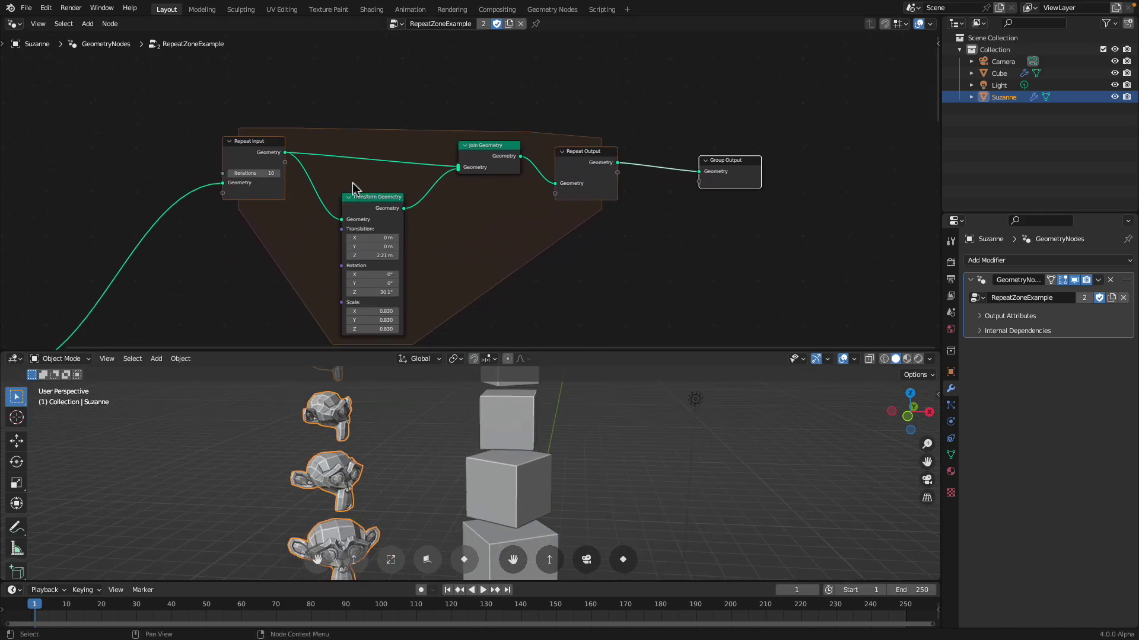
scroll(352, 178, up, 1)
Shift the Repeat Input node slightly within the Transform Geometry repeat zone
middle_drag(349, 144, 359, 130)
middle_drag(325, 70, 332, 62)
drag(244, 117, 239, 112)
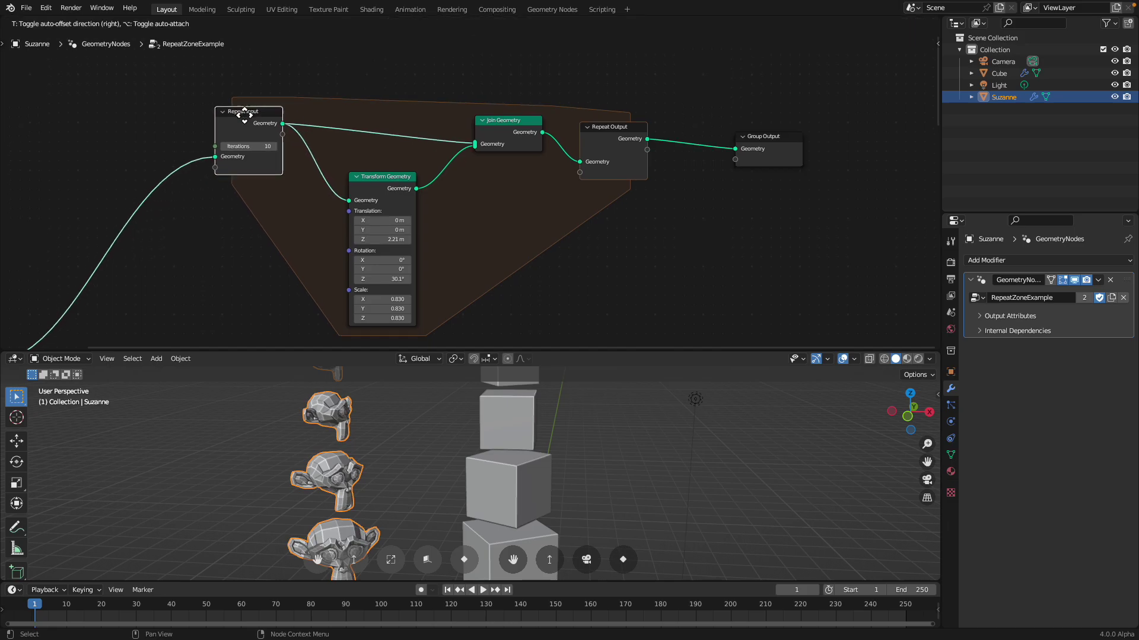
scroll(316, 130, up, 1)
middle_drag(316, 130, 296, 103)
Collapse and re-expand the Join Geometry and Repeat Output nodes
click(476, 92)
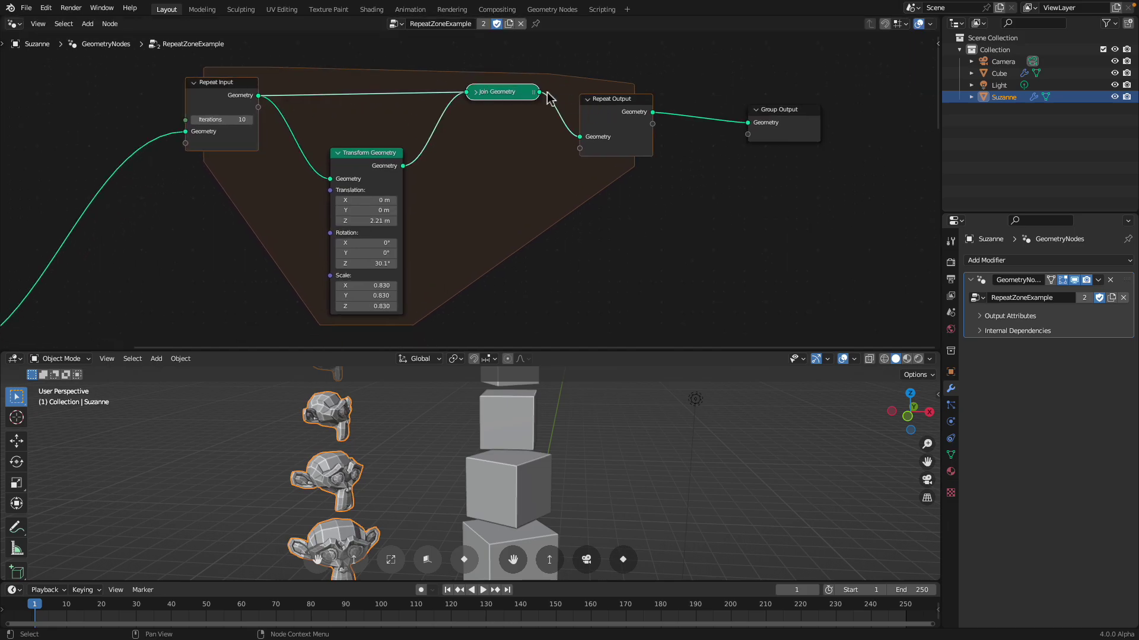
click(476, 93)
click(588, 100)
click(587, 99)
Tidy the layout by moving the Repeat Output, Group Output and Transform Geometry nodes slightly closer to the Repeat Input
drag(610, 103, 604, 99)
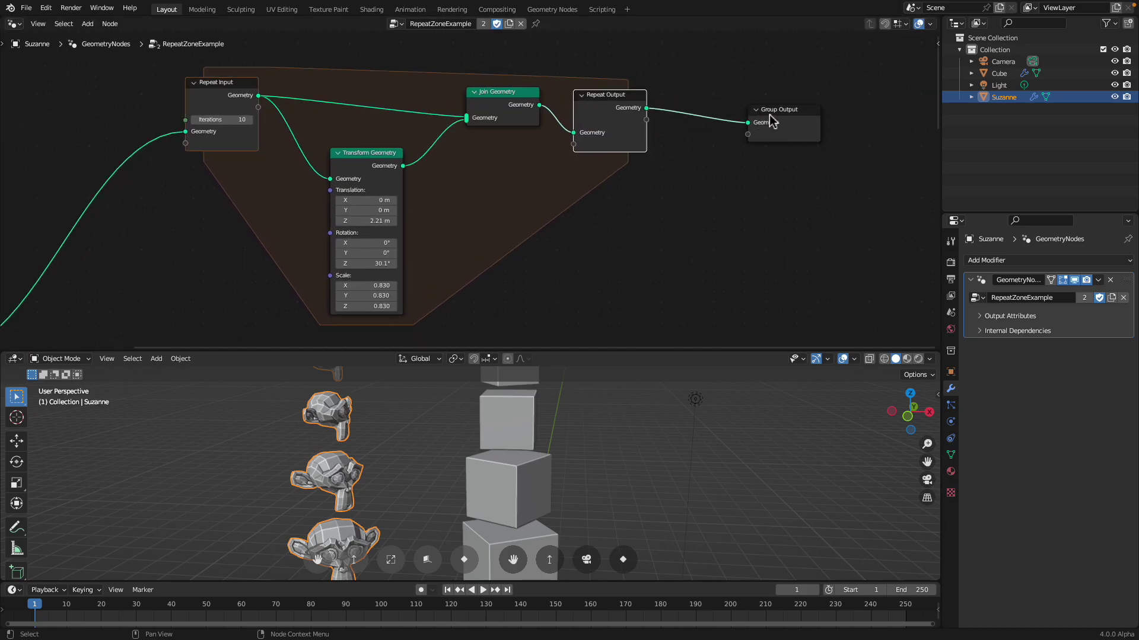
drag(767, 116, 739, 108)
drag(368, 160, 360, 140)
Set the Iterations of the Transform Geometry repeat zone to 5
middle_drag(371, 175, 376, 170)
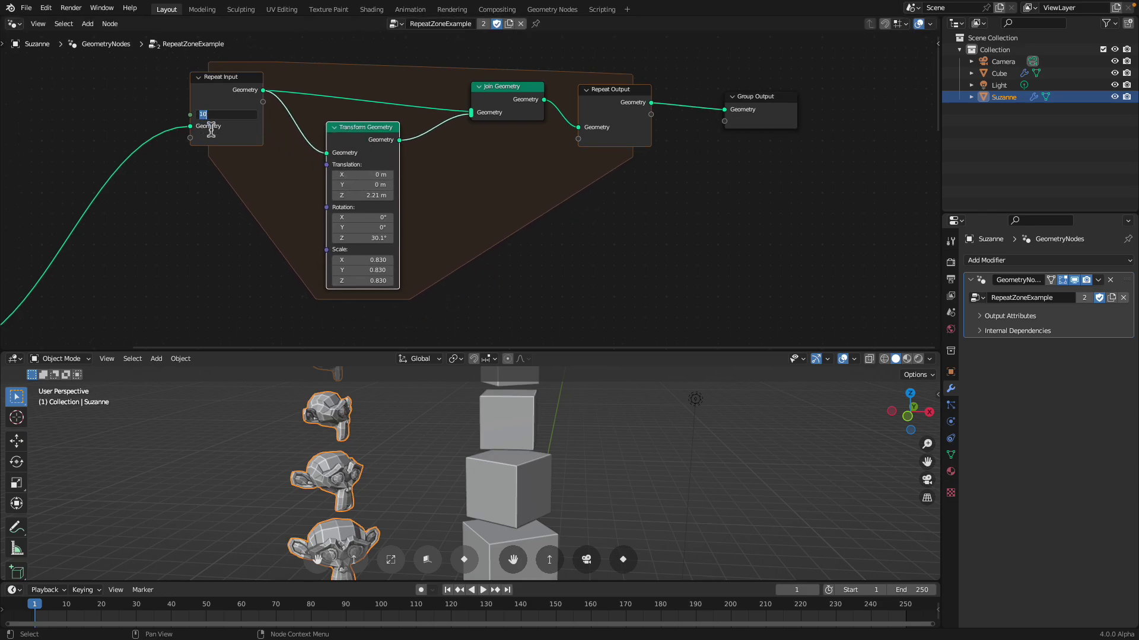
scroll(223, 157, up, 1)
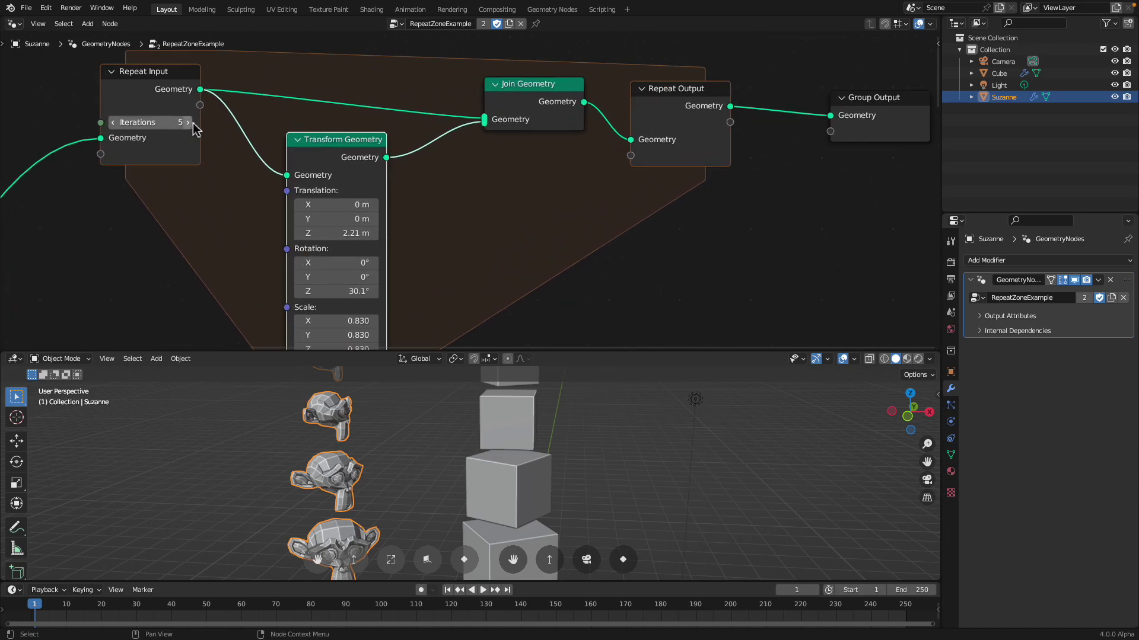
Try the Transform Geometry repeat zone with 3 iterations and bring the Iterations back down to 1
drag(163, 134, 138, 134)
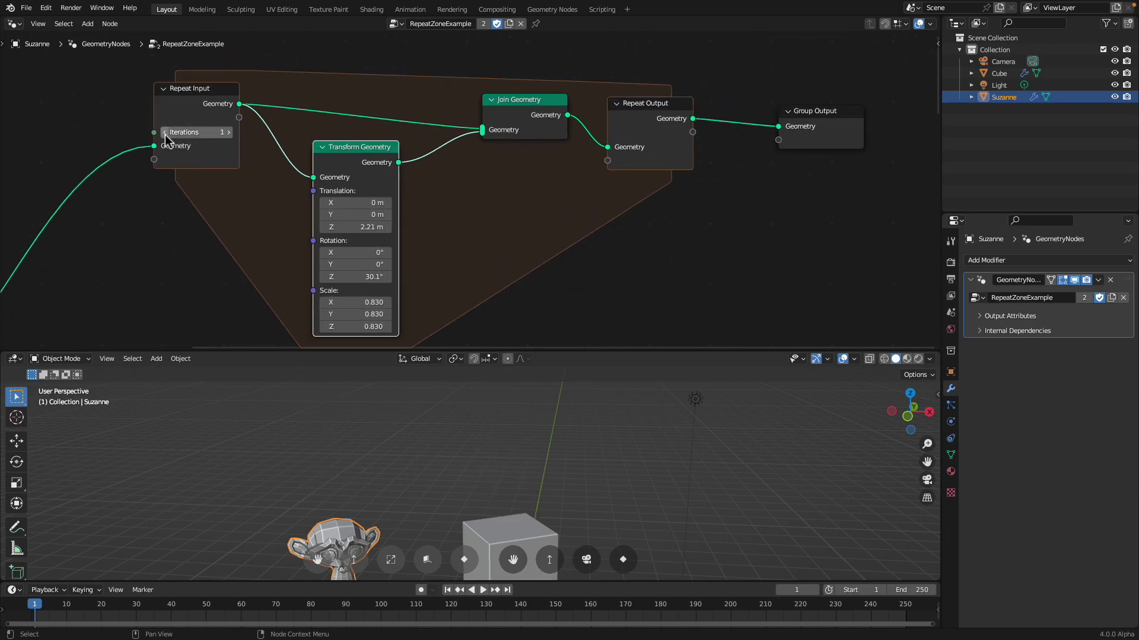
scroll(455, 440, down, 3)
shift+middle_drag(456, 440, 418, 408)
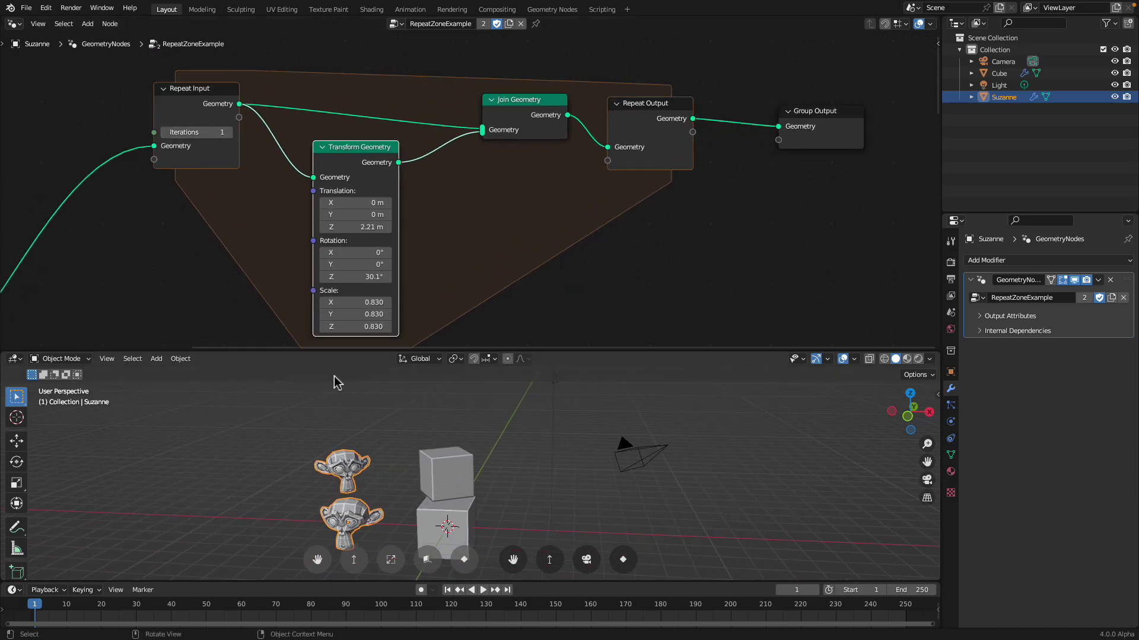
click(228, 133)
click(228, 133)
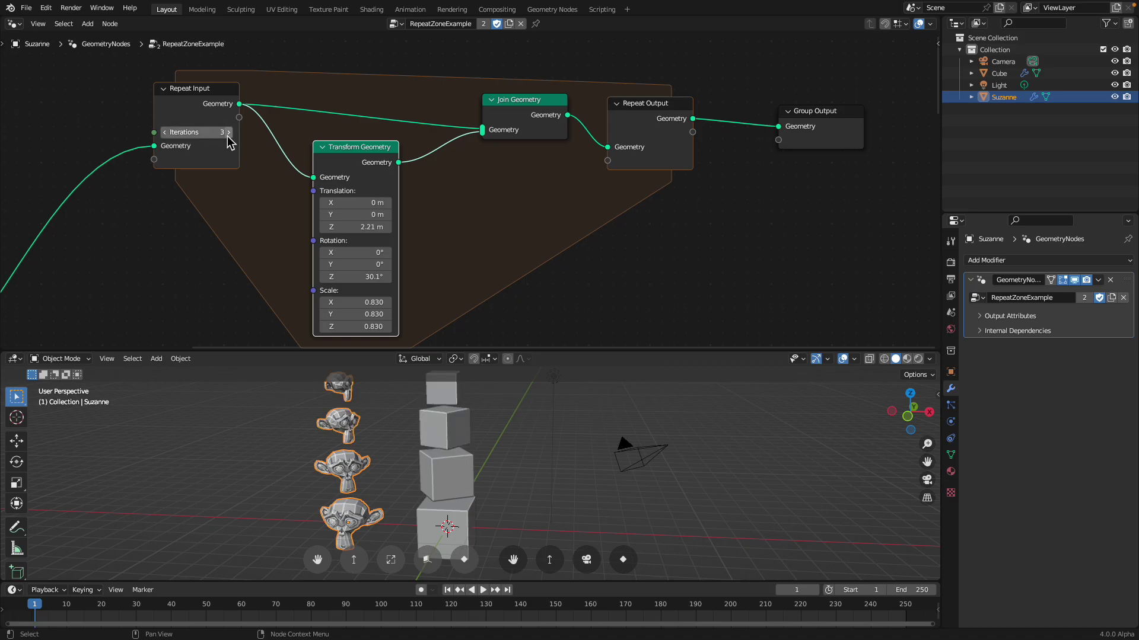
scroll(397, 392, down, 2)
click(165, 132)
click(165, 132)
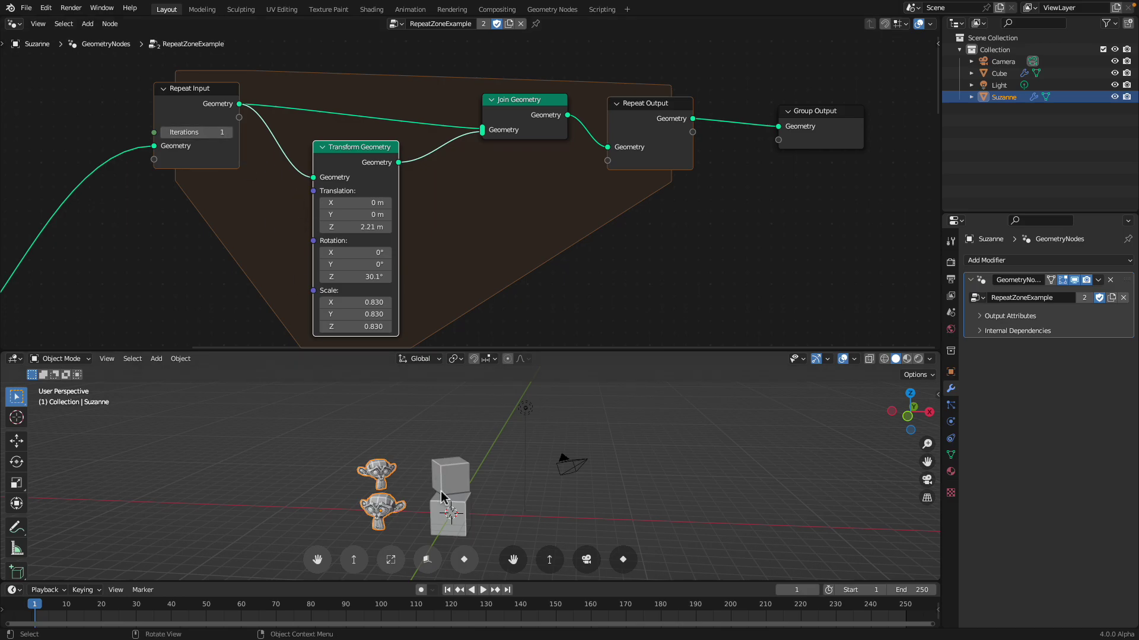
Raise the Iterations of the Transform Geometry repeat zone to 10
click(229, 132)
click(230, 135)
click(230, 135)
click(230, 135)
click(230, 136)
click(230, 136)
scroll(426, 412, down, 2)
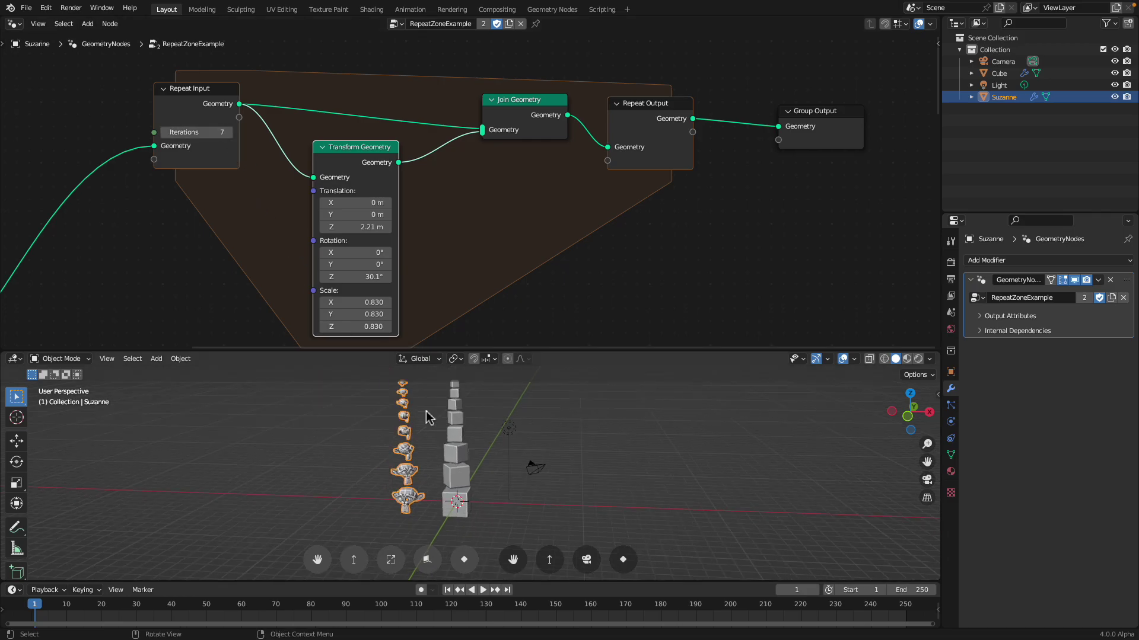
click(231, 138)
Set the Transform Geometry node's Z translation to 1.96 m, Z rotation to 35.6° and scale to 0.840 on all axes
drag(353, 163, 348, 148)
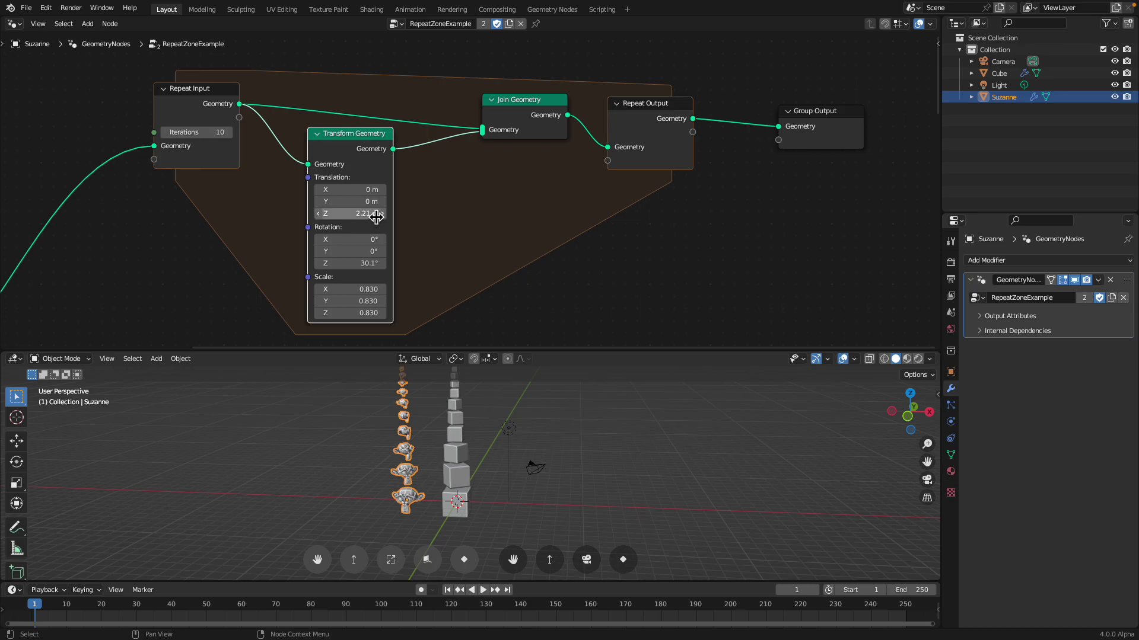
mouse_move(351, 214)
mouse_down()
mouse_move(325, 213)
mouse_move(358, 214)
mouse_up()
drag(359, 263, 365, 263)
middle_drag(362, 288, 353, 259)
drag(353, 259, 352, 259)
mouse_move(451, 471)
middle_down()
mouse_move(439, 473)
mouse_move(464, 468)
middle_up()
scroll(304, 163, down, 1)
Nudge the Join Geometry and Repeat Output nodes slightly within the Transform Geometry repeat zone
middle_drag(332, 181, 348, 194)
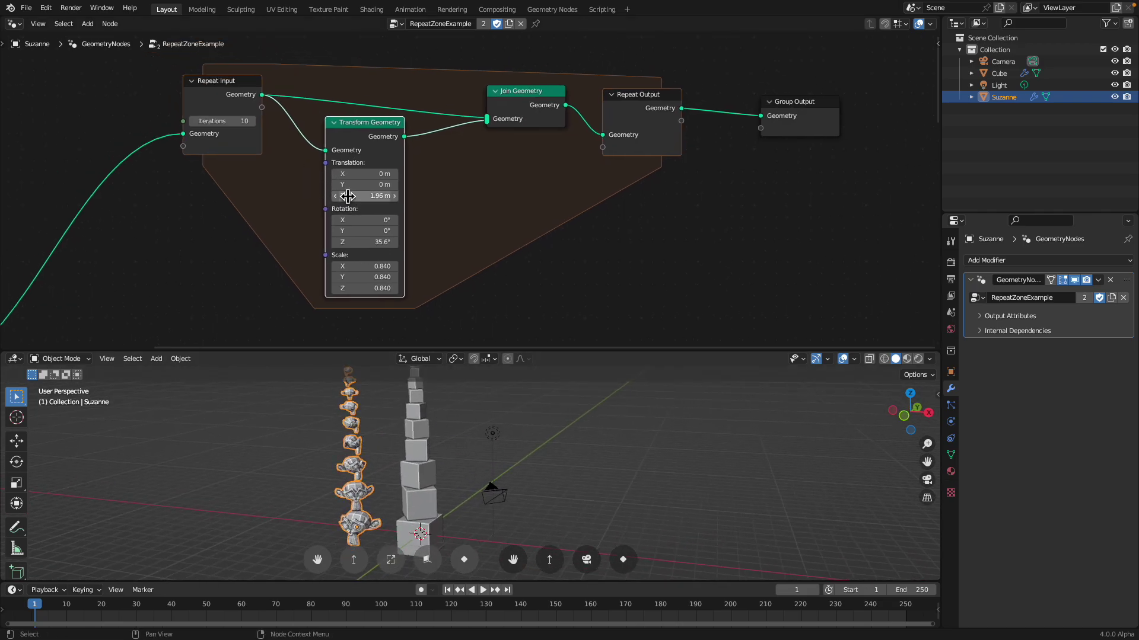
scroll(357, 186, down, 2)
drag(513, 116, 512, 108)
scroll(512, 109, up, 1)
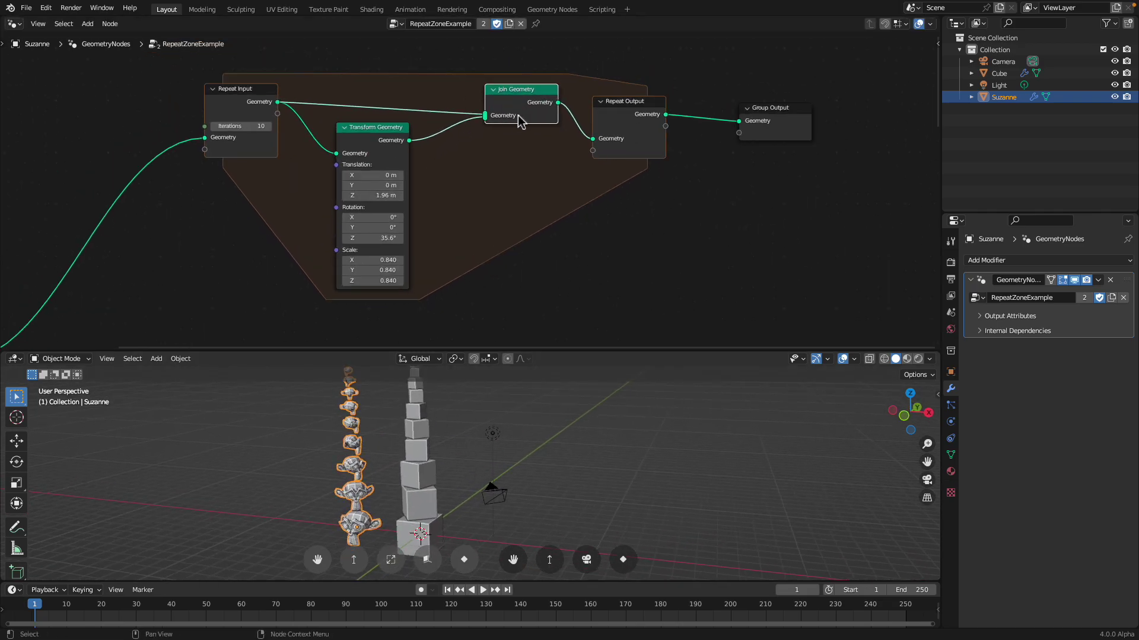
drag(623, 103, 623, 93)
scroll(481, 91, up, 2)
middle_drag(348, 105, 369, 114)
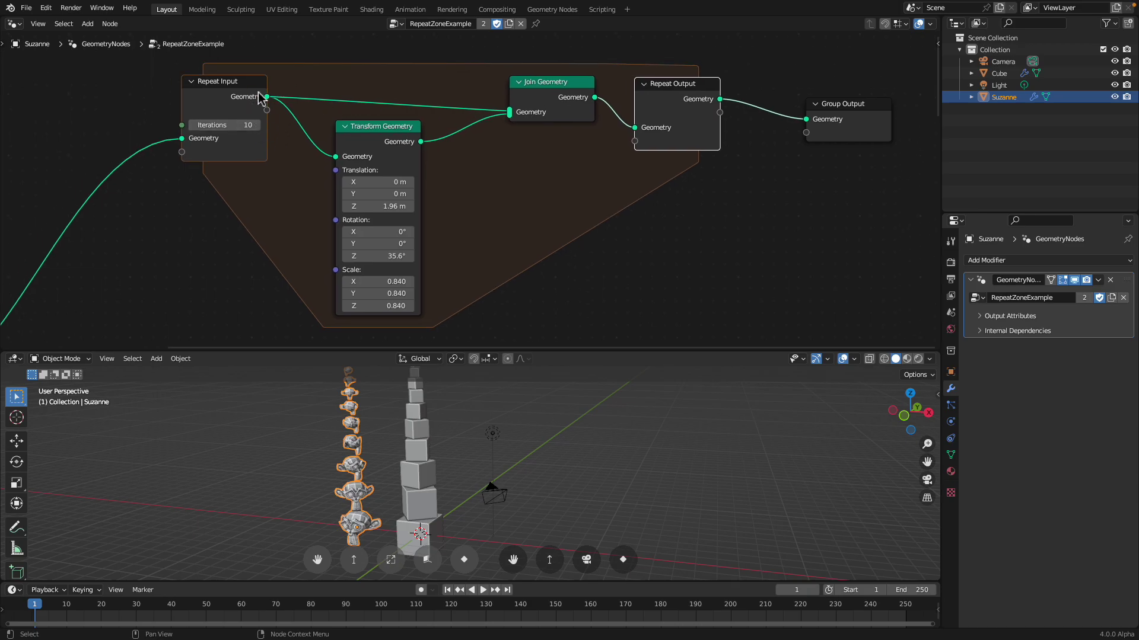
middle_drag(272, 114, 252, 105)
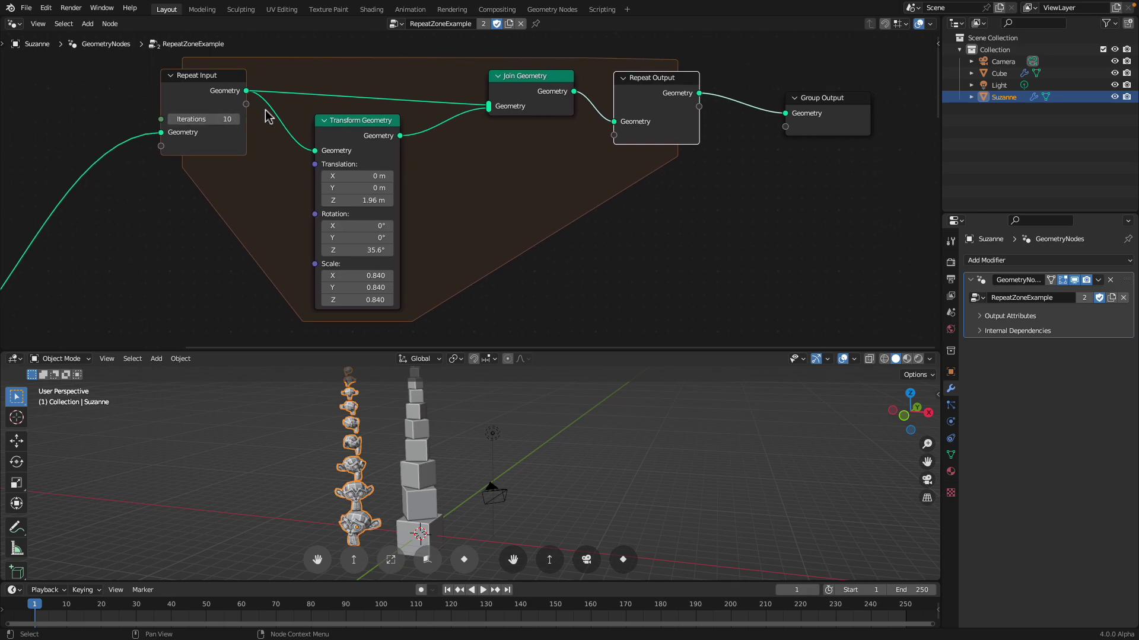
drag(522, 93, 519, 95)
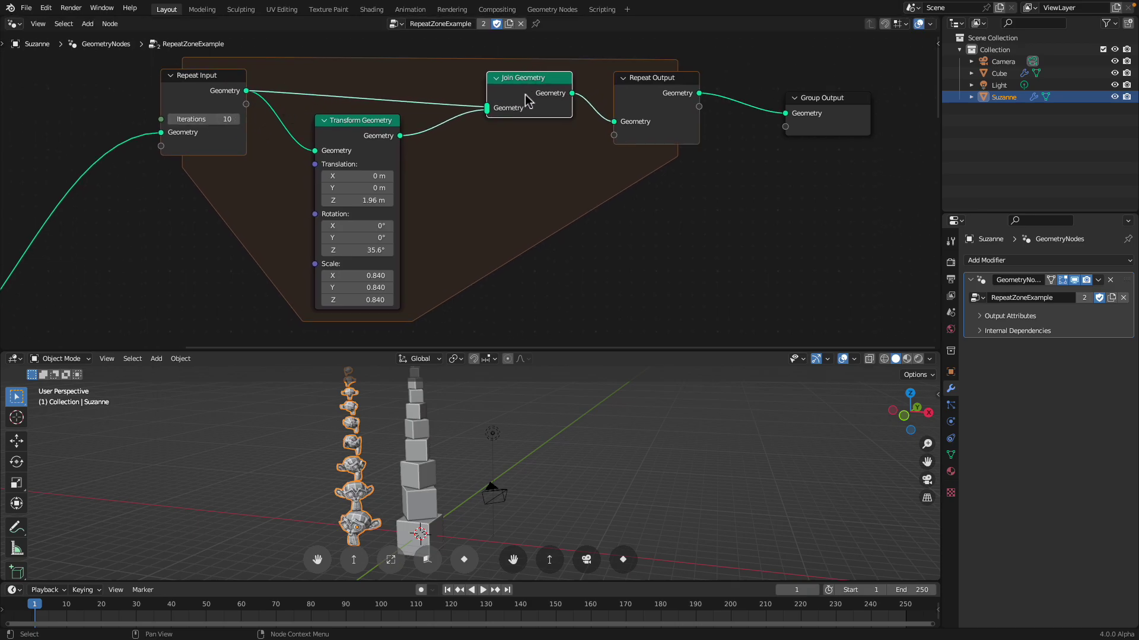
Link the Repeat Input's Geometry straight to the Repeat Output, bypassing Join Geometry, and lower the Iterations to 4
drag(252, 93, 613, 122)
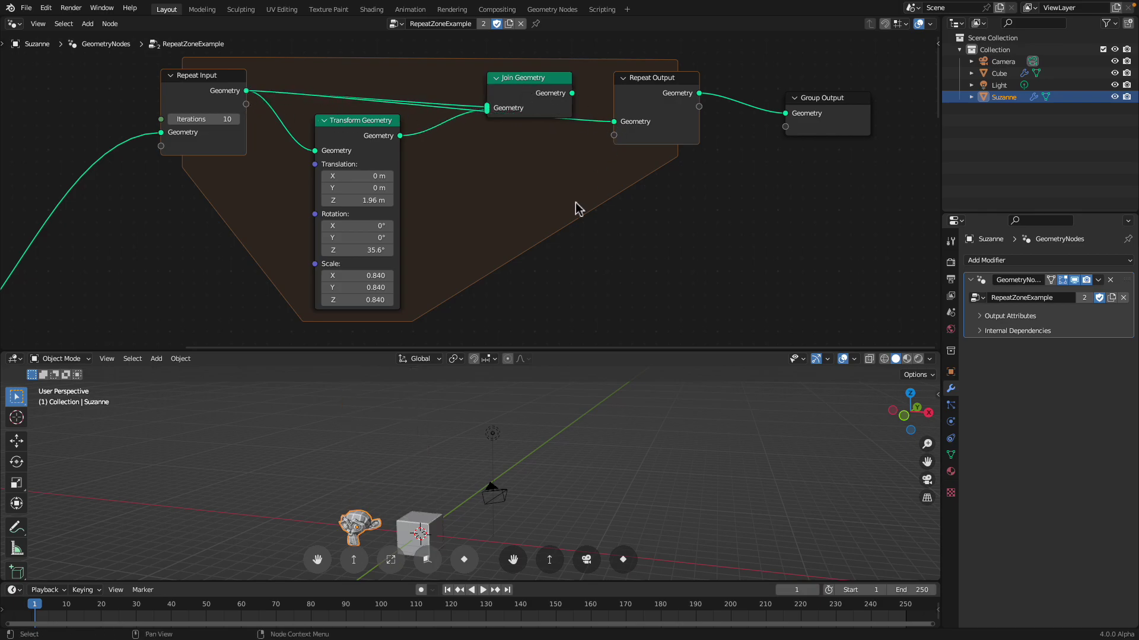
click(171, 123)
click(171, 123)
click(172, 122)
click(172, 123)
click(171, 123)
click(171, 122)
Remove the Join Geometry node and connect the Transform Geometry output directly to the Repeat Output
drag(514, 100, 495, 175)
drag(383, 121, 369, 168)
drag(473, 158, 432, 139)
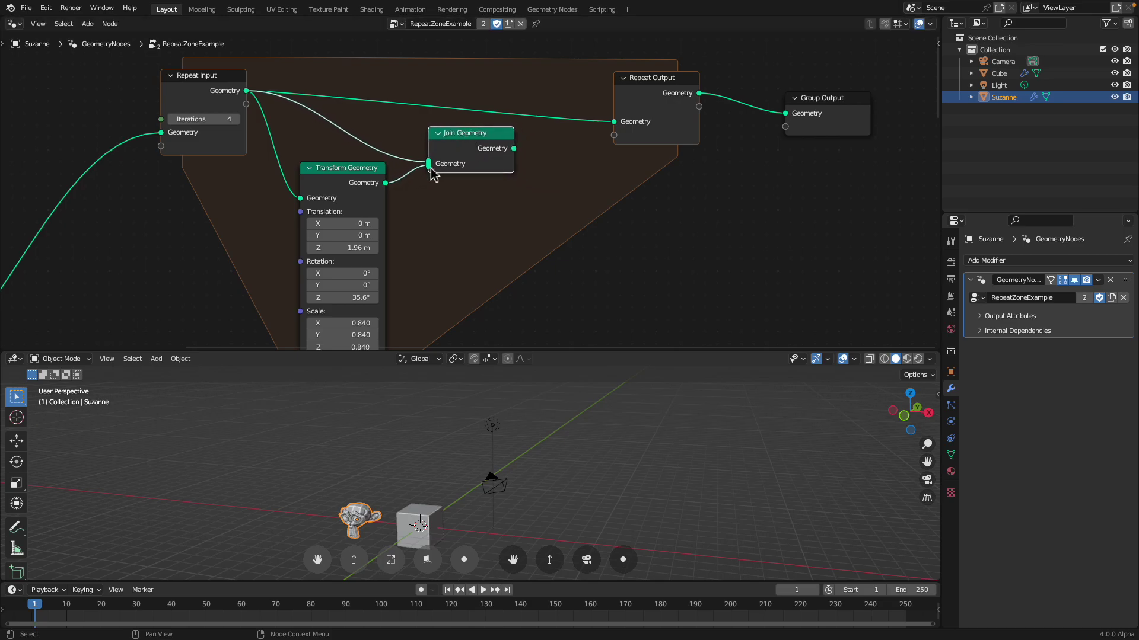
key(x)
drag(386, 182, 614, 121)
Lower the Iterations of the Transform Geometry zone to 0 and raise them again to 1
click(236, 119)
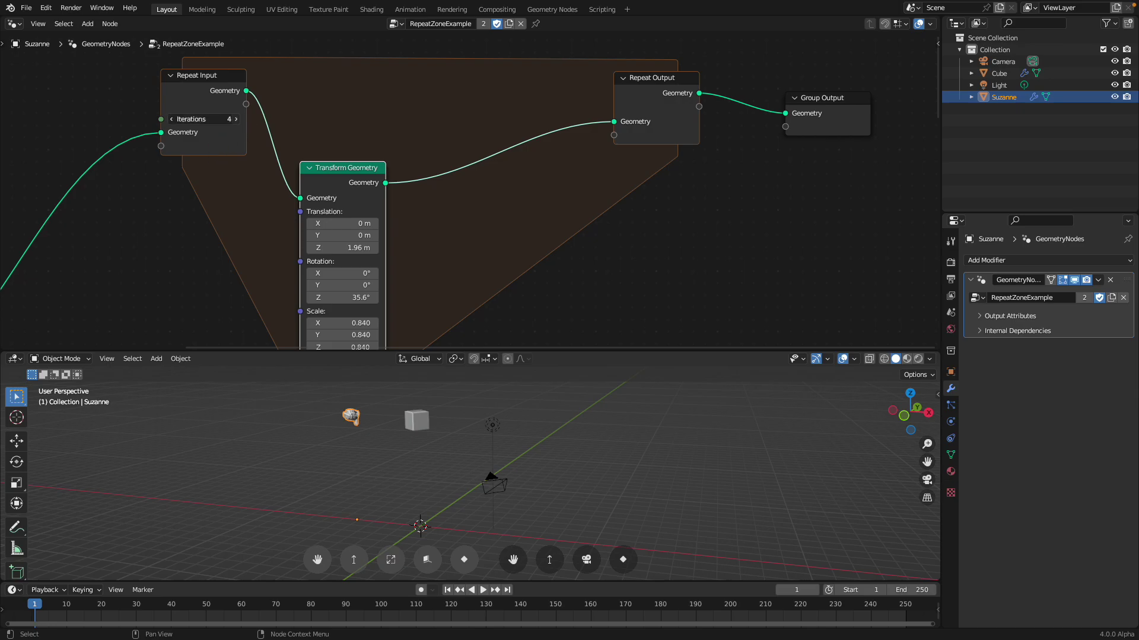
click(236, 119)
click(173, 120)
click(172, 120)
click(173, 120)
click(172, 121)
click(172, 120)
click(173, 120)
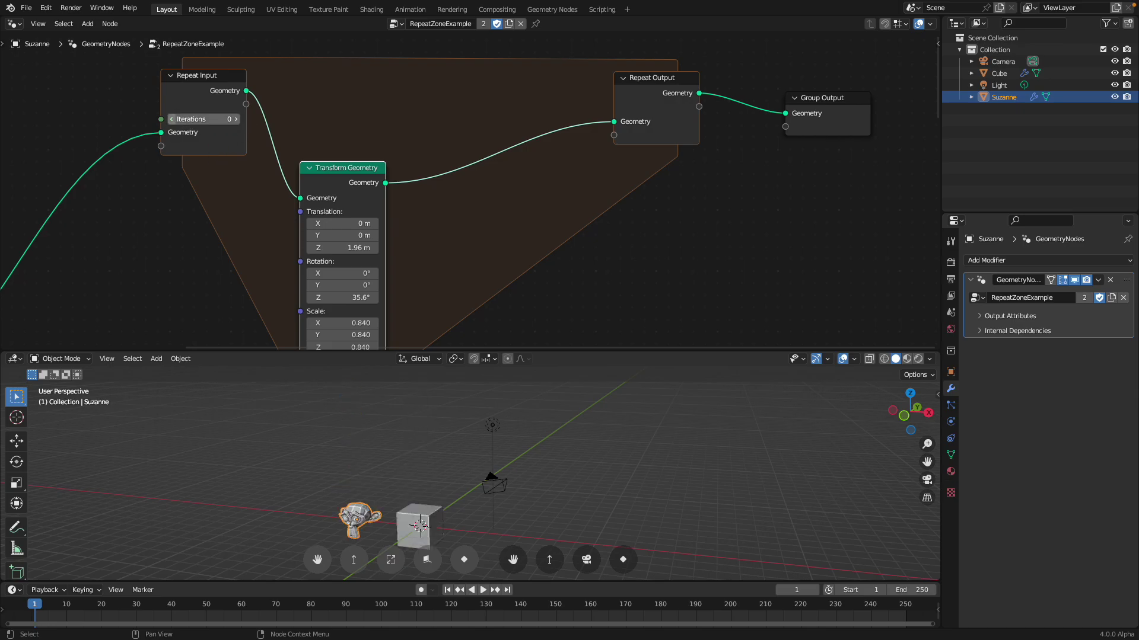
click(236, 120)
click(235, 119)
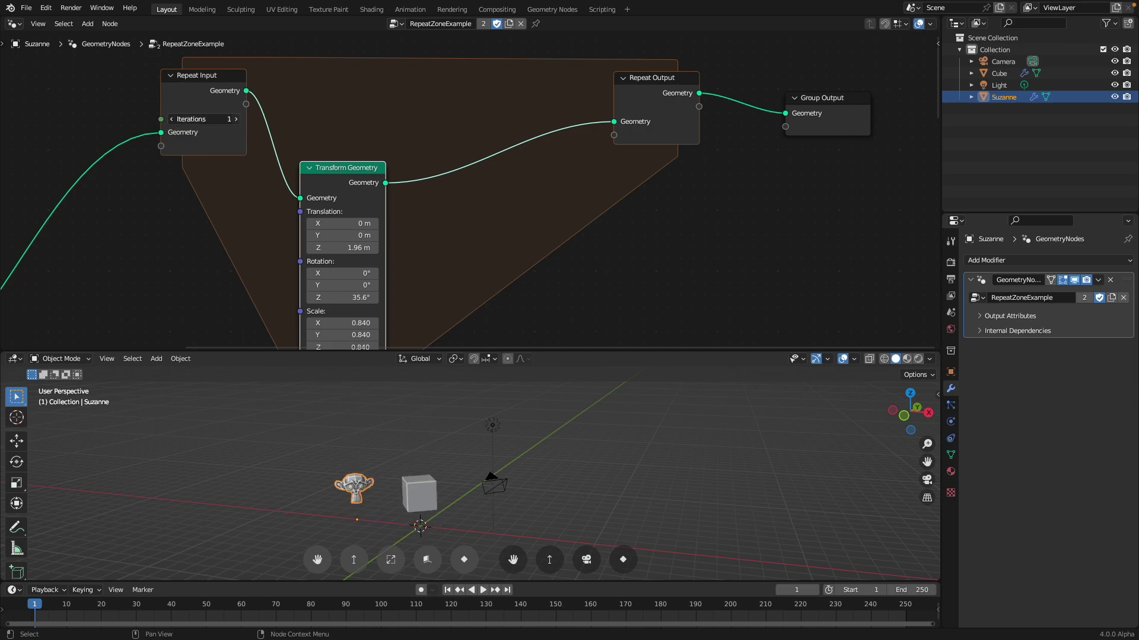
Line up the Transform Geometry and Repeat Output nodes closer to the Repeat Input and set the Iterations to 2
drag(354, 174, 349, 120)
drag(660, 93, 560, 95)
middle_drag(348, 161, 372, 148)
click(263, 110)
click(263, 110)
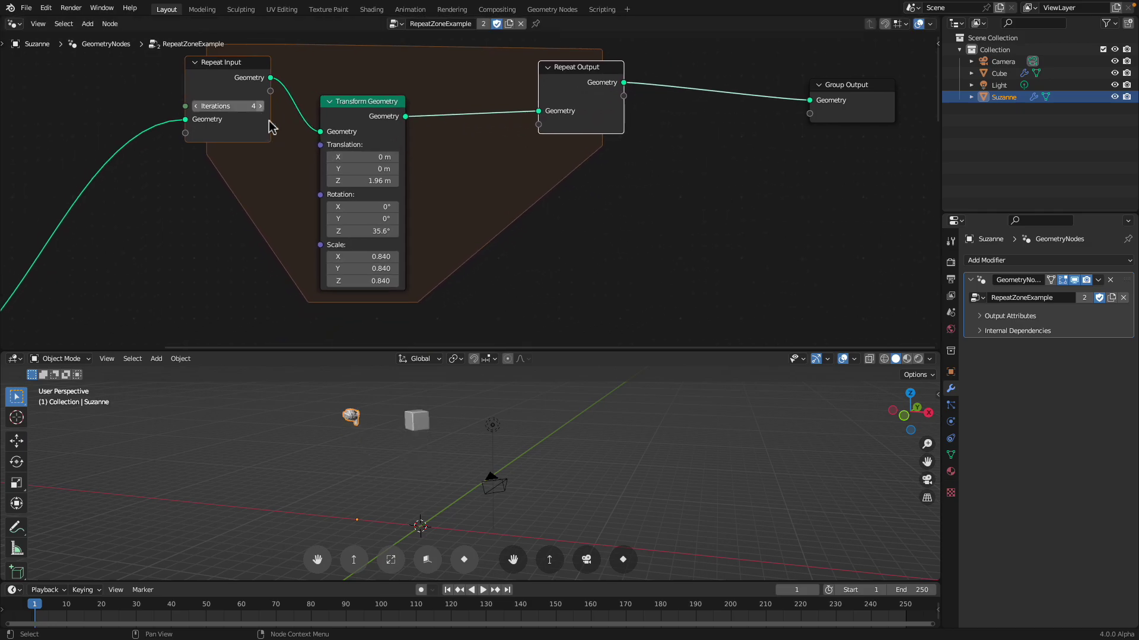
click(198, 107)
click(197, 108)
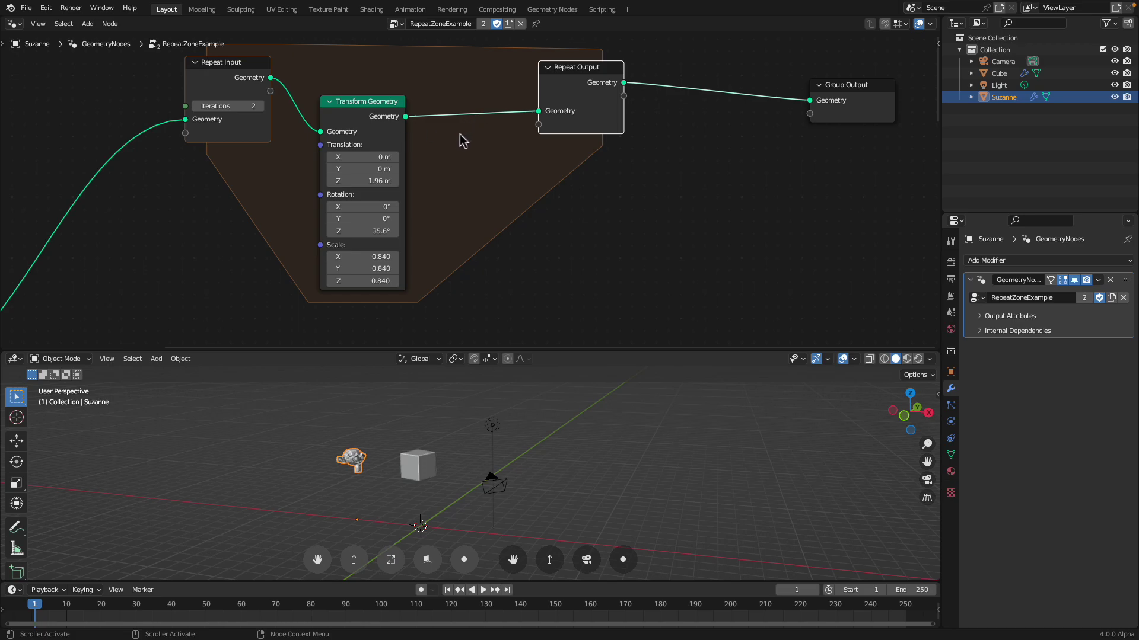
Insert a Join Geometry node between Transform Geometry and Repeat Output, and link the Repeat Input's Geometry into it as well
key(shift+a)
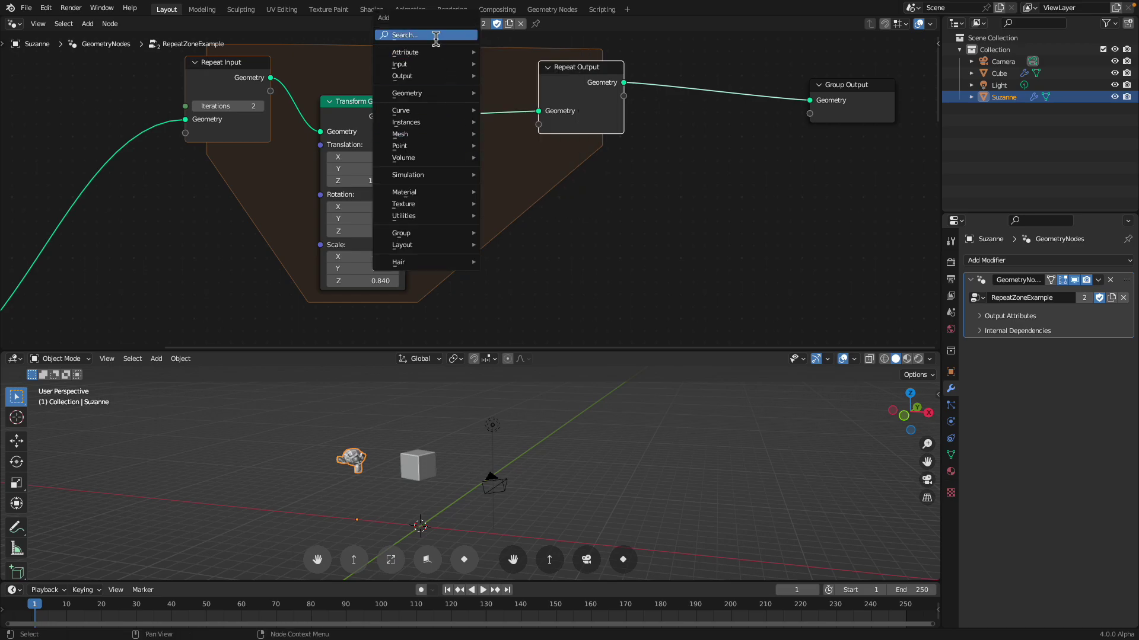
click(433, 35)
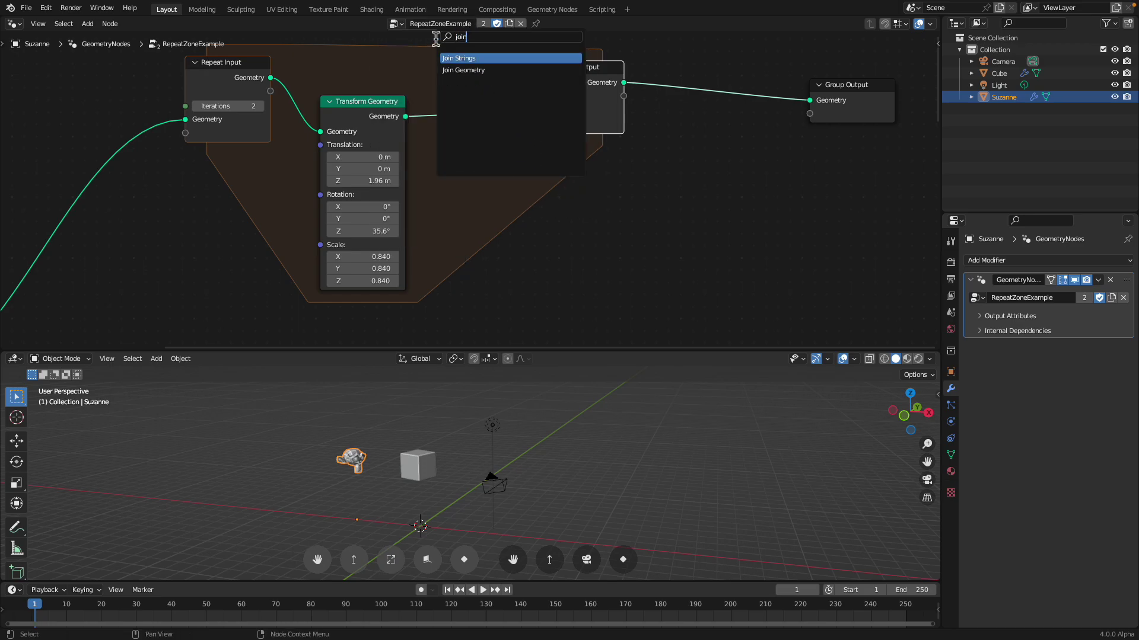
text(join)
click(463, 70)
click(418, 103)
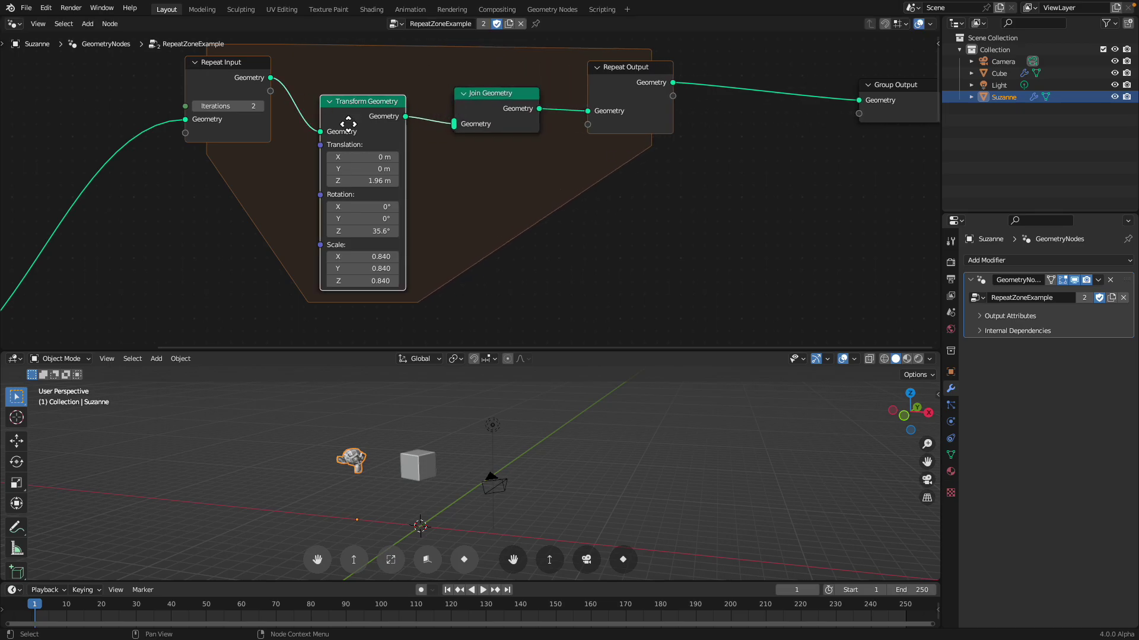
drag(348, 124, 337, 150)
drag(270, 77, 478, 87)
Increase the Iterations of the rejoined Transform Geometry zone to 8
click(262, 106)
click(262, 106)
click(262, 106)
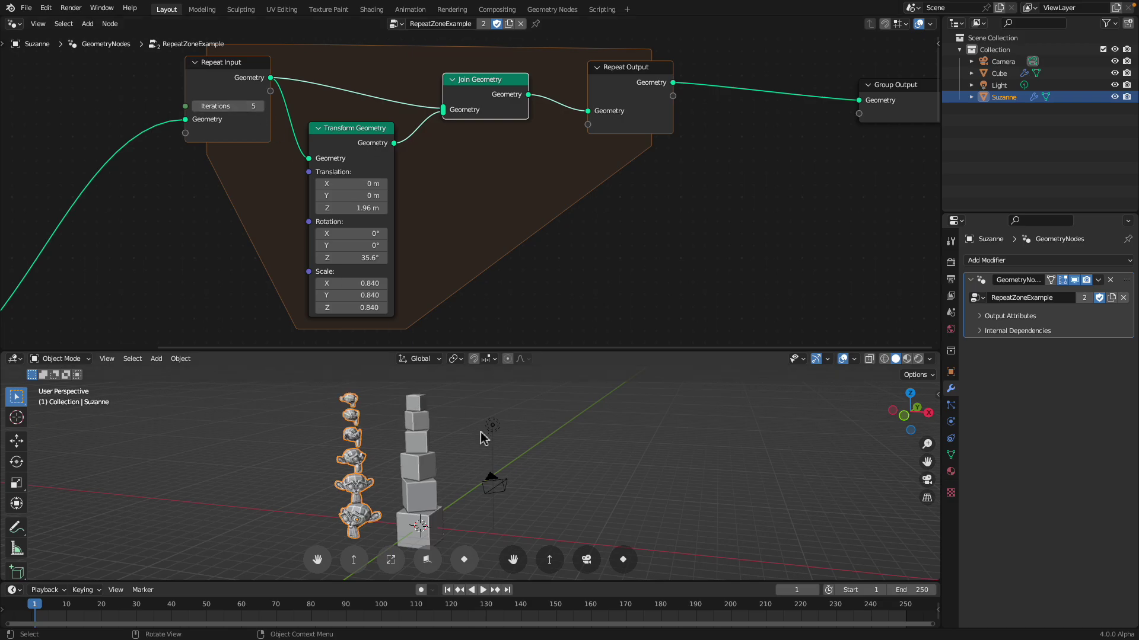
scroll(481, 435, down, 2)
click(263, 106)
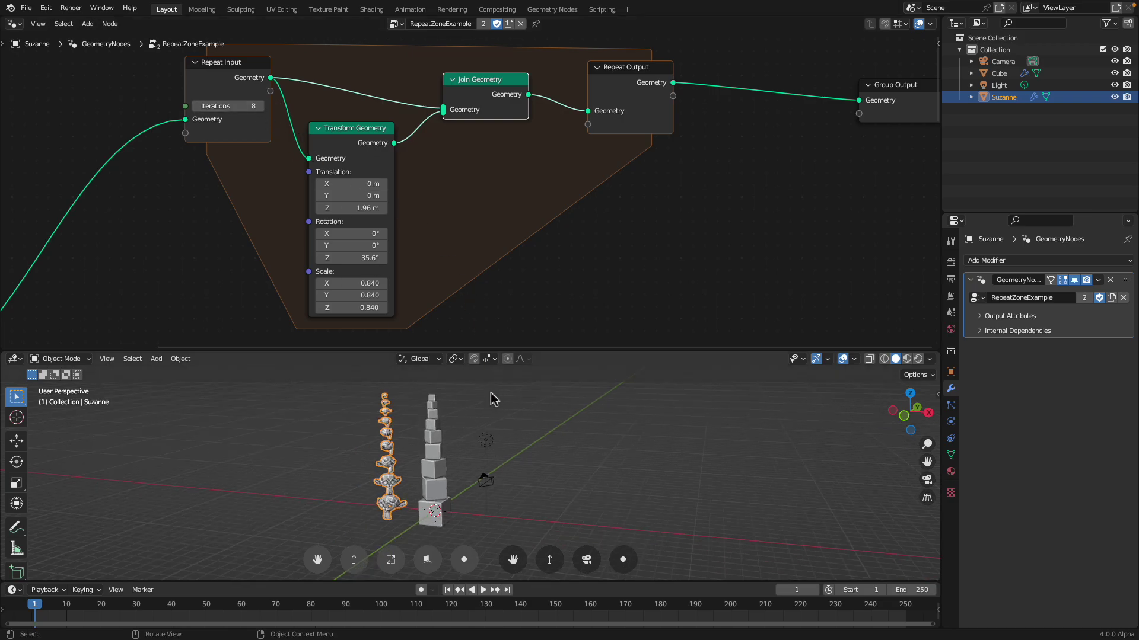
Move the Group Output beside the Extrude Mesh repeat zone and connect that zone's Repeat Output to it
scroll(501, 255, down, 3)
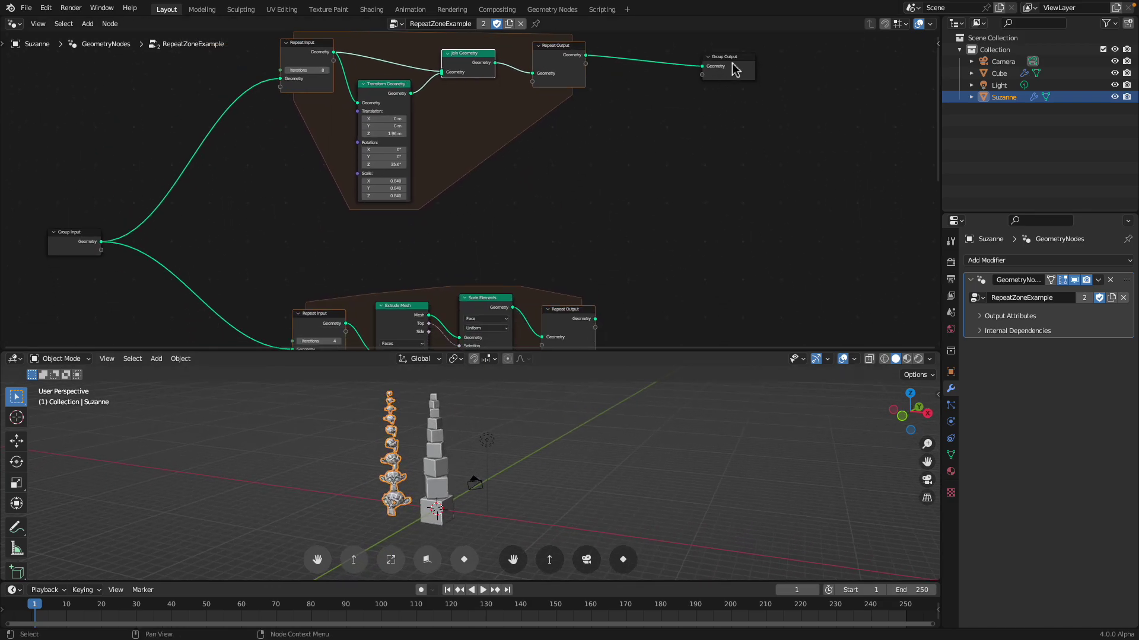
drag(733, 66, 700, 321)
middle_drag(630, 253, 626, 94)
scroll(603, 174, up, 3)
drag(590, 160, 654, 153)
middle_drag(608, 163, 614, 154)
scroll(505, 433, up, 2)
Delete the Suzanne object, then select the cube and frame it in the viewport
middle_drag(505, 440, 477, 476)
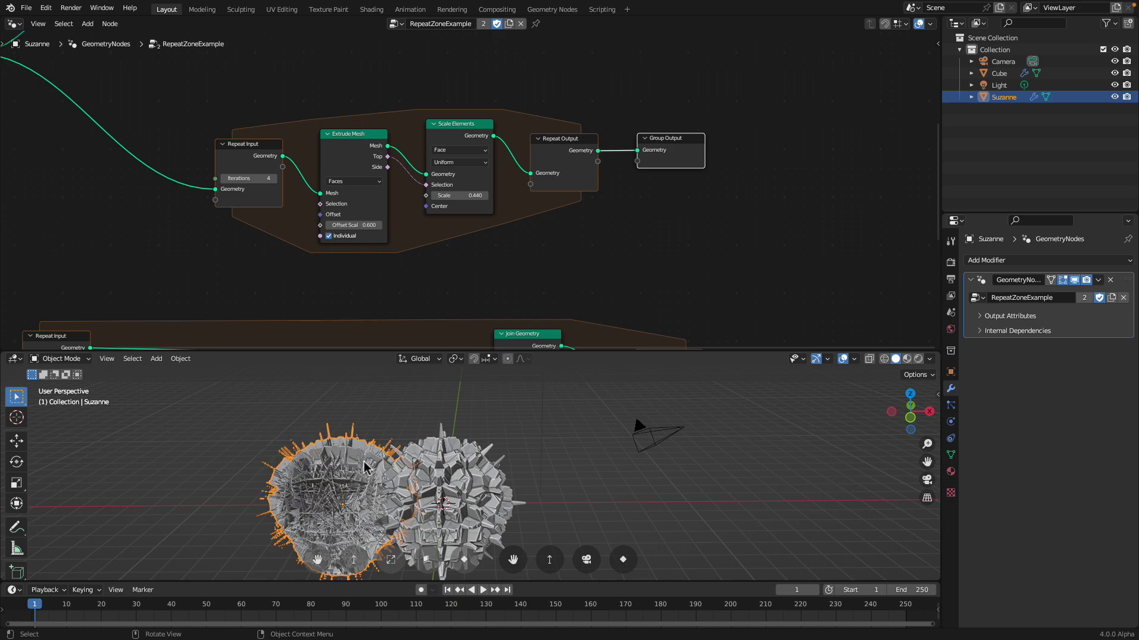
key(Delete)
click(434, 479)
key(KP_Decimal)
scroll(371, 245, up, 1)
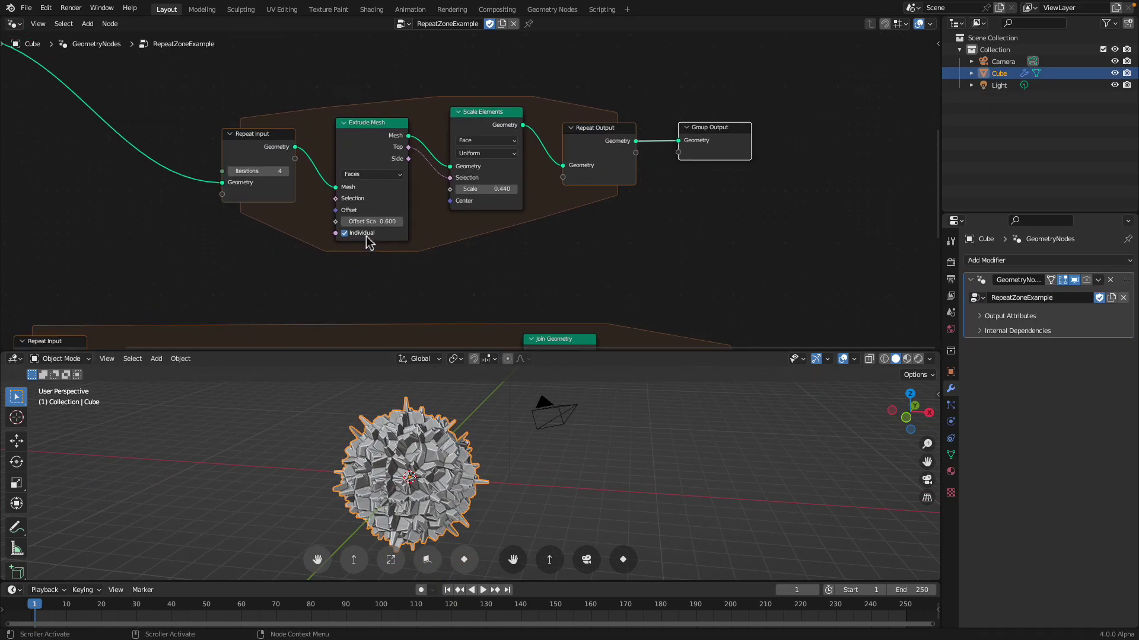
Lower the Iterations of the Extrude Mesh repeat zone to 0 and raise them to 1
scroll(371, 245, up, 1)
click(215, 170)
click(214, 171)
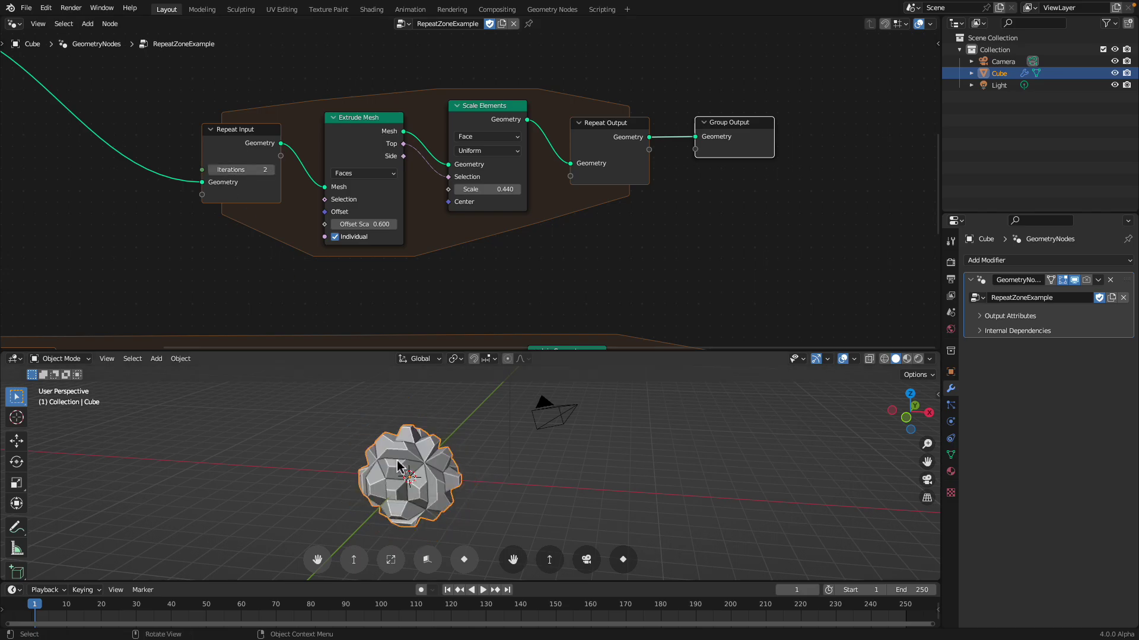
click(214, 172)
click(215, 171)
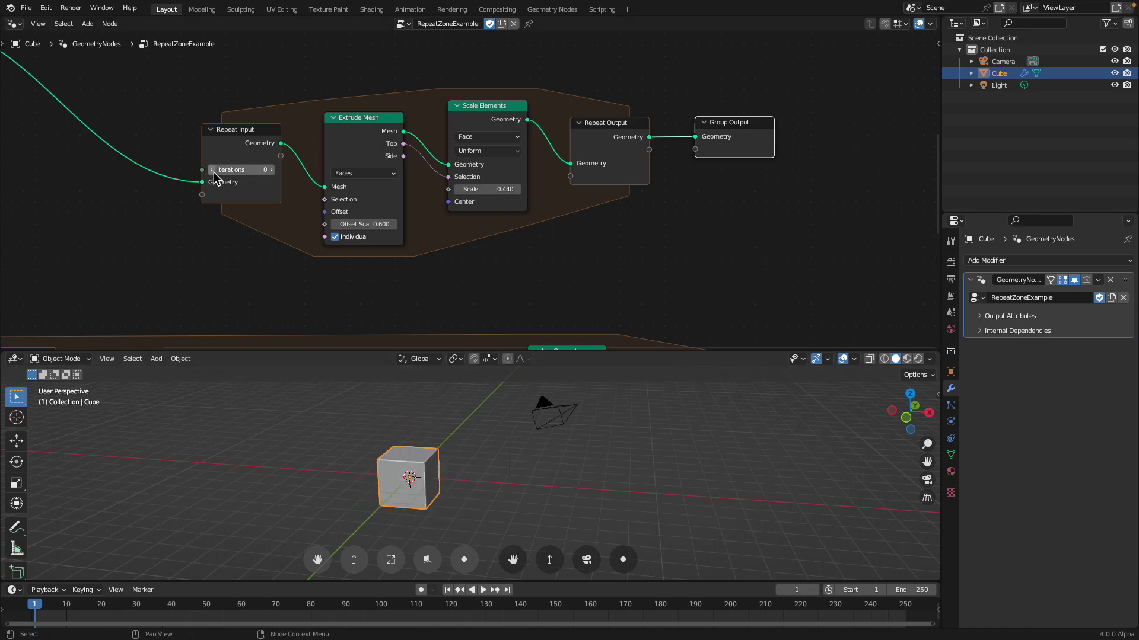
click(271, 170)
Set the Extrude Mesh Offset Scale to 0.910 and the Scale Elements Scale to 0.420
scroll(423, 444, up, 2)
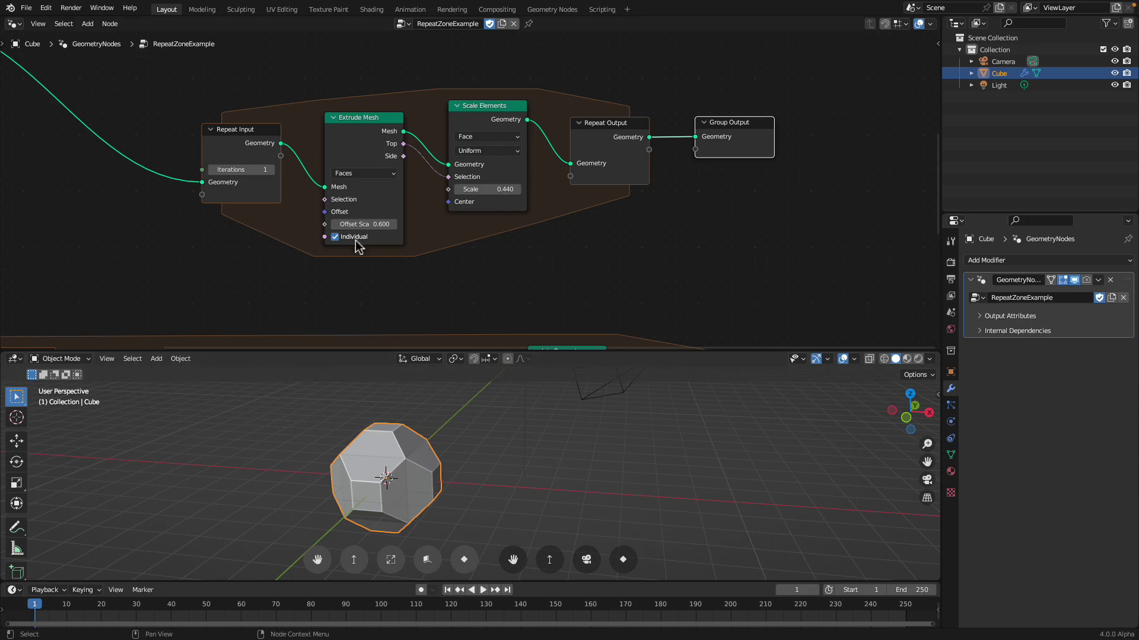
drag(359, 224, 380, 224)
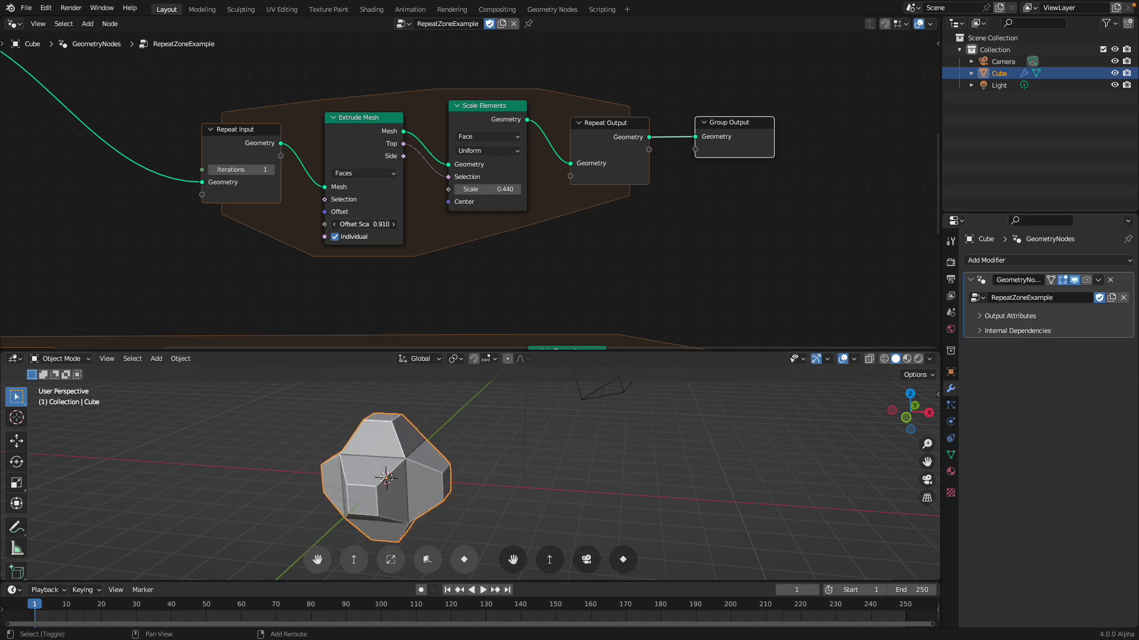
mouse_move(476, 190)
mouse_down()
mouse_move(502, 190)
mouse_move(469, 190)
mouse_up()
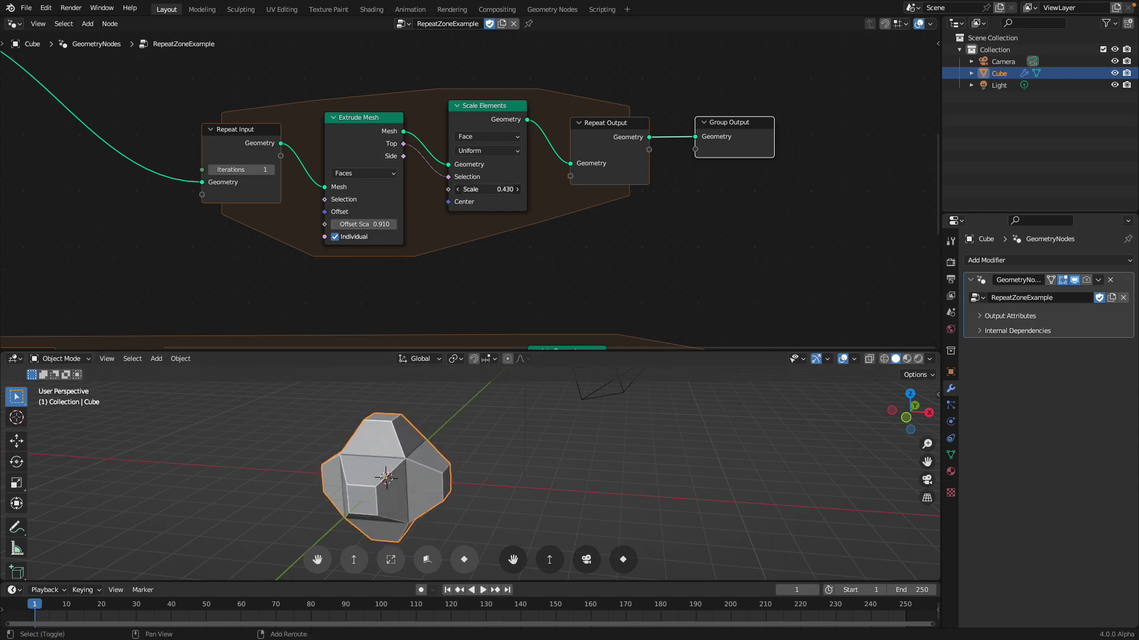
Tidy the Extrude Mesh zone by shifting the Scale Elements, Repeat Output, Repeat Input and Group Output nodes slightly
drag(481, 122, 471, 126)
drag(611, 136, 580, 135)
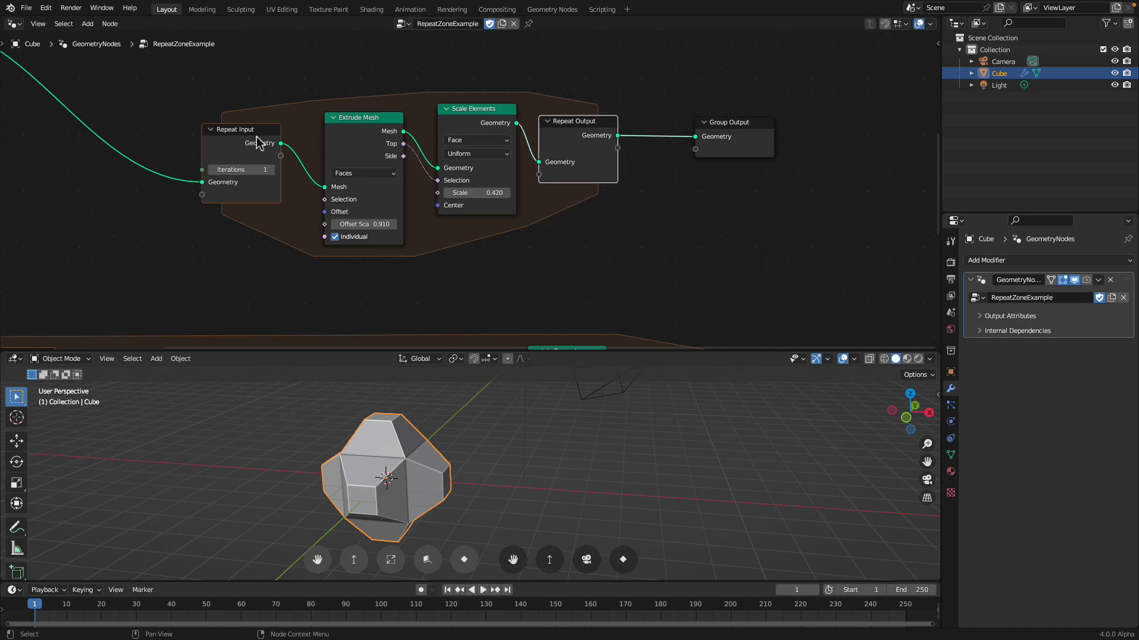
drag(260, 143, 252, 138)
drag(726, 136, 690, 141)
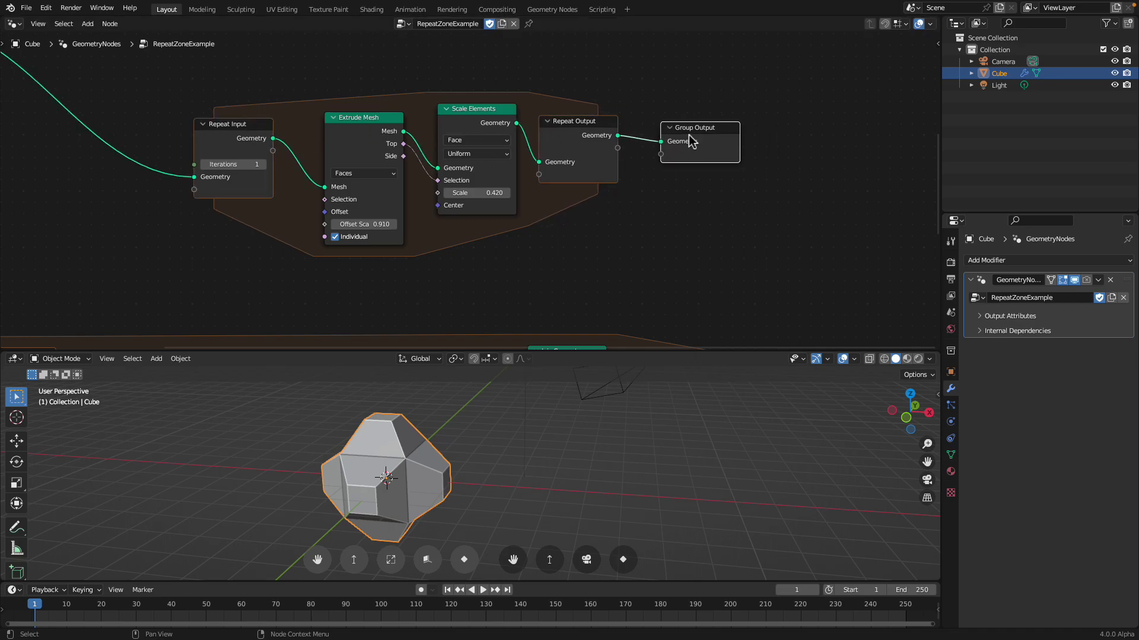
Set the Extrude Mesh zone's Iterations to 2, its Offset Scale to 0.840 and the Scale Elements Scale to 0.300
click(263, 165)
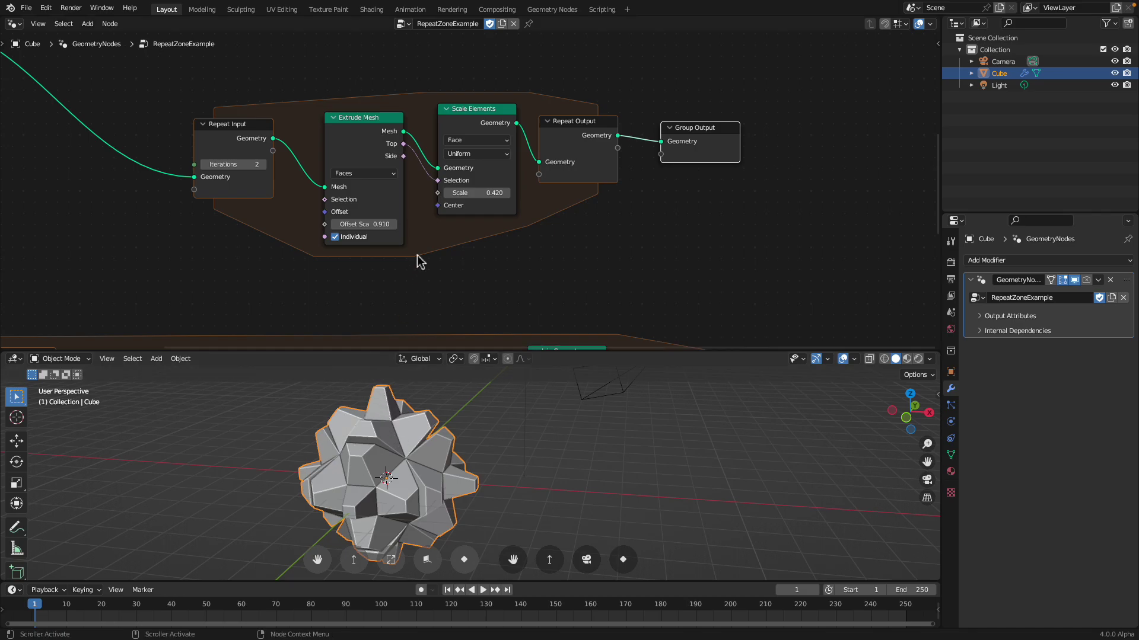
mouse_move(376, 224)
mouse_down()
mouse_move(365, 225)
mouse_move(376, 224)
mouse_up()
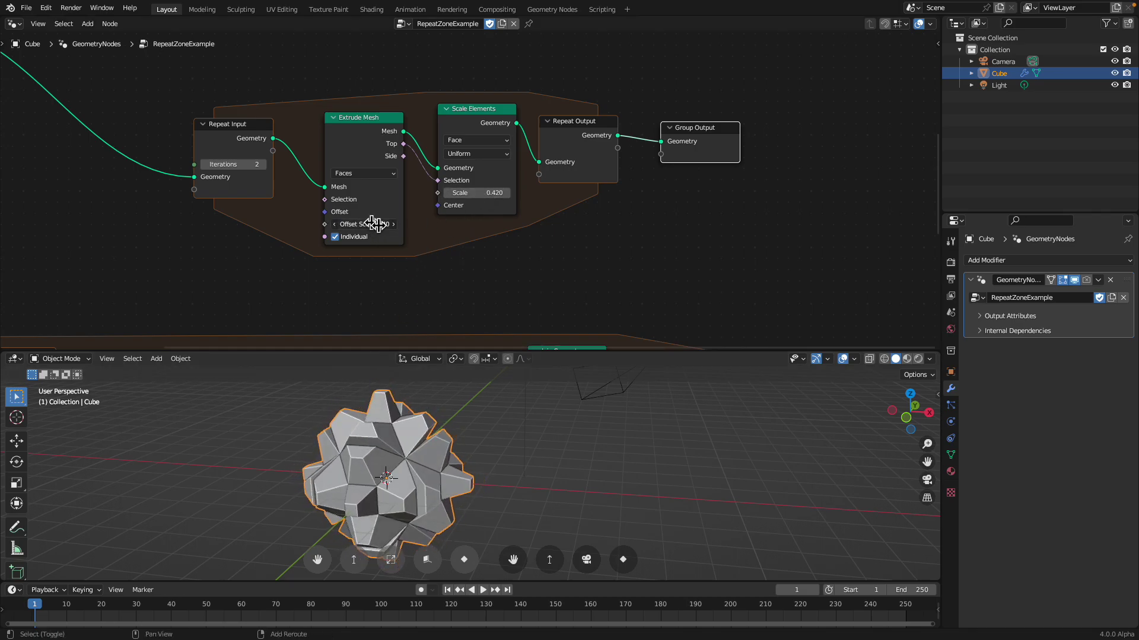
mouse_move(480, 196)
mouse_down()
mouse_move(460, 196)
mouse_move(479, 196)
mouse_up()
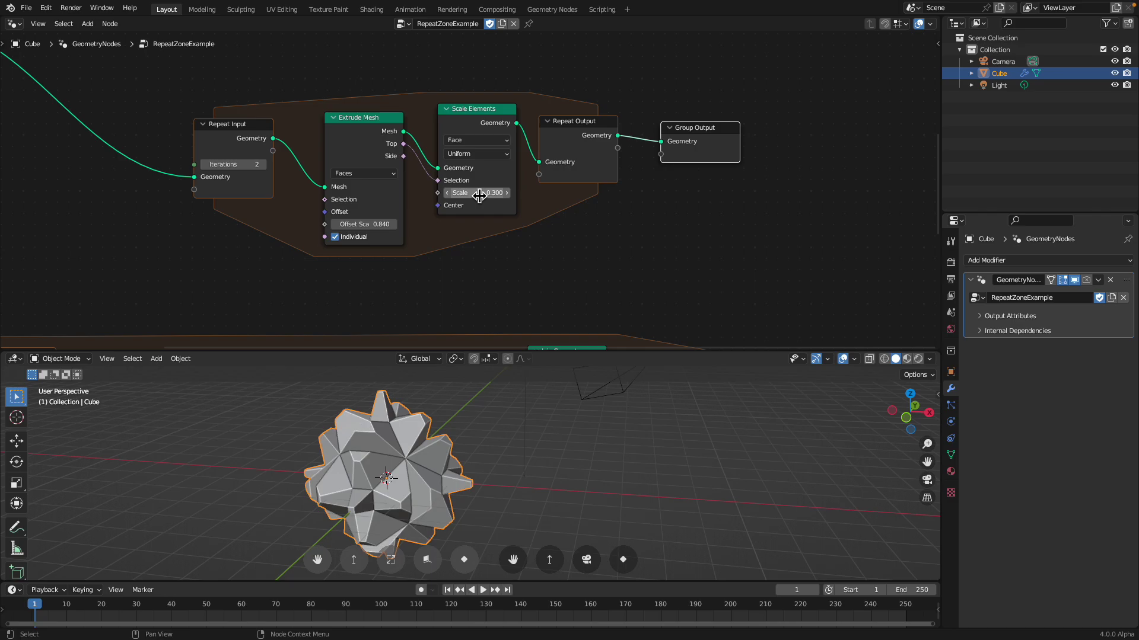
middle_drag(534, 406, 549, 468)
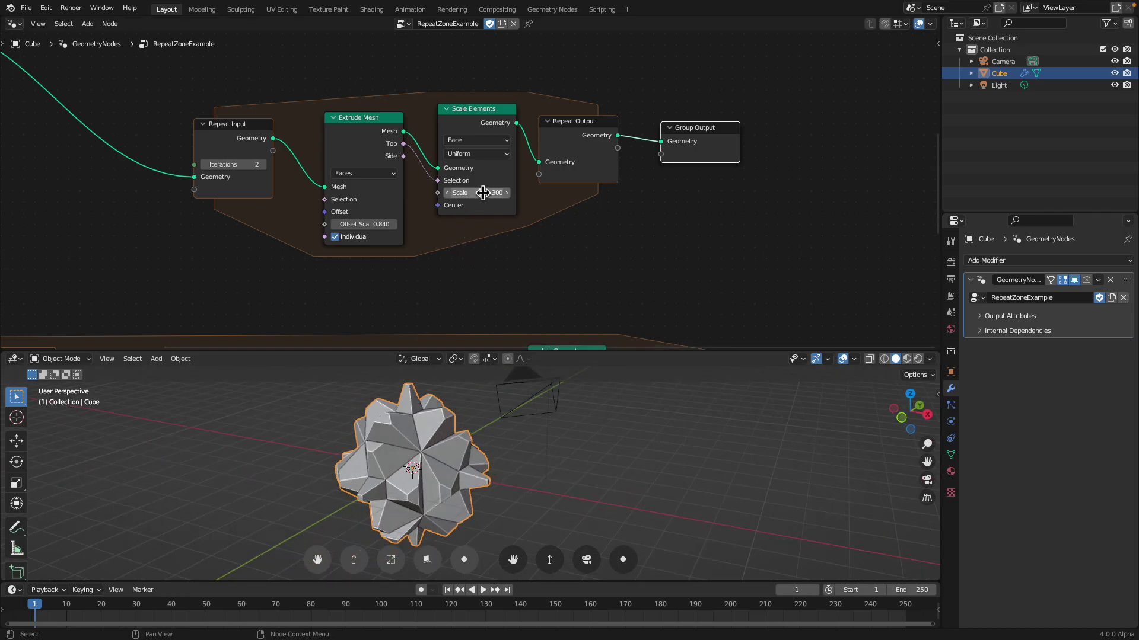
Raise the Iterations of the Extrude Mesh repeat zone step by step to 9
click(264, 164)
click(264, 164)
click(265, 164)
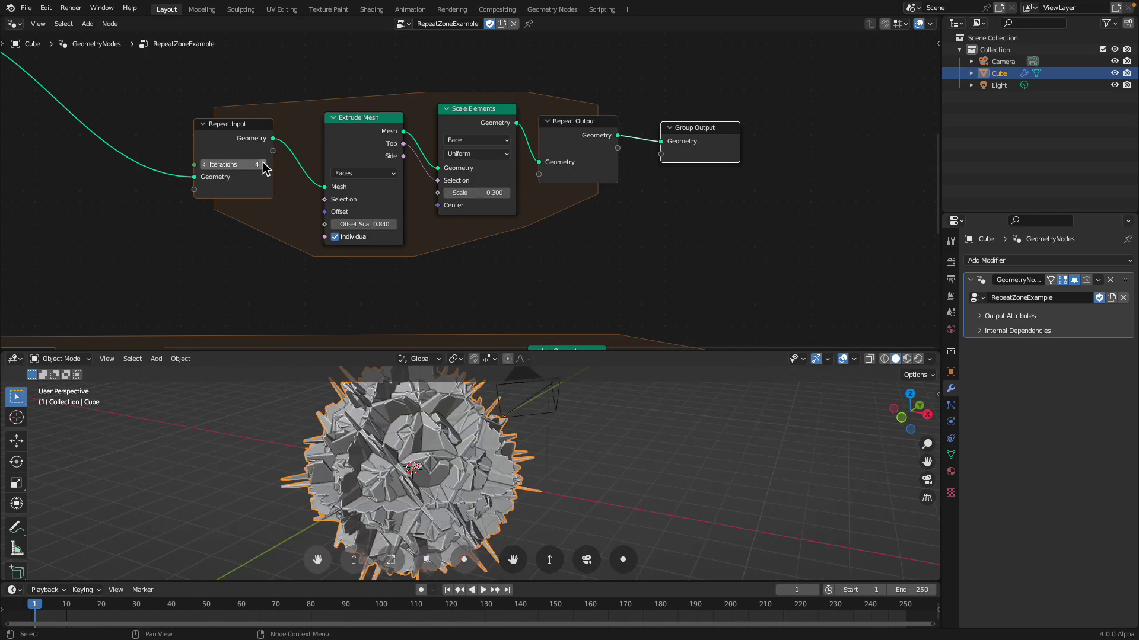
click(264, 164)
click(264, 164)
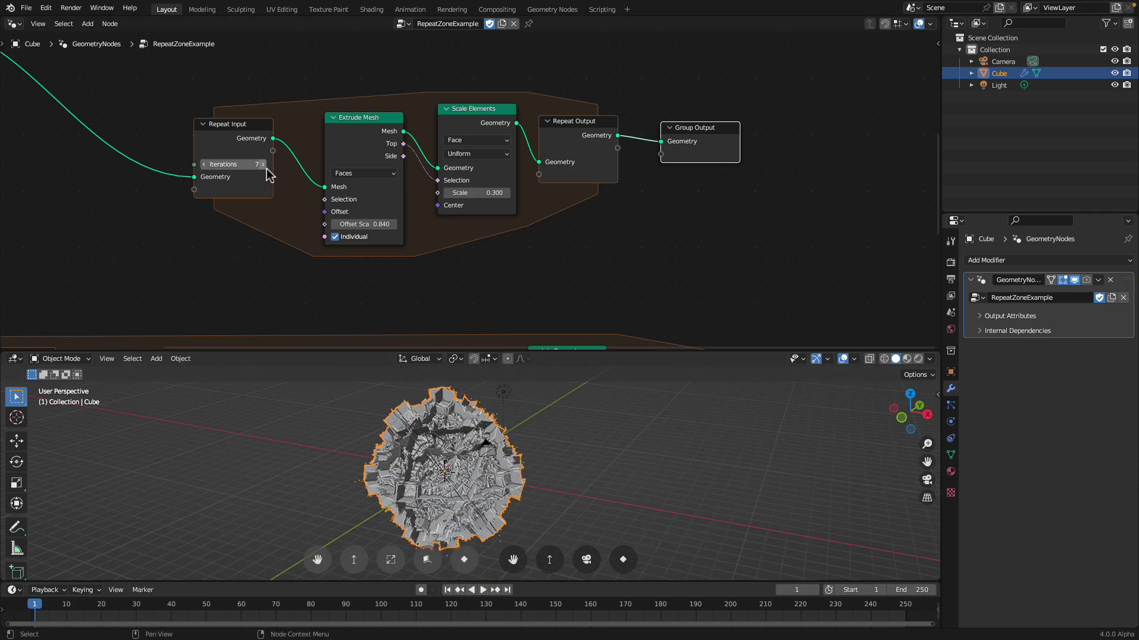
click(265, 165)
click(265, 166)
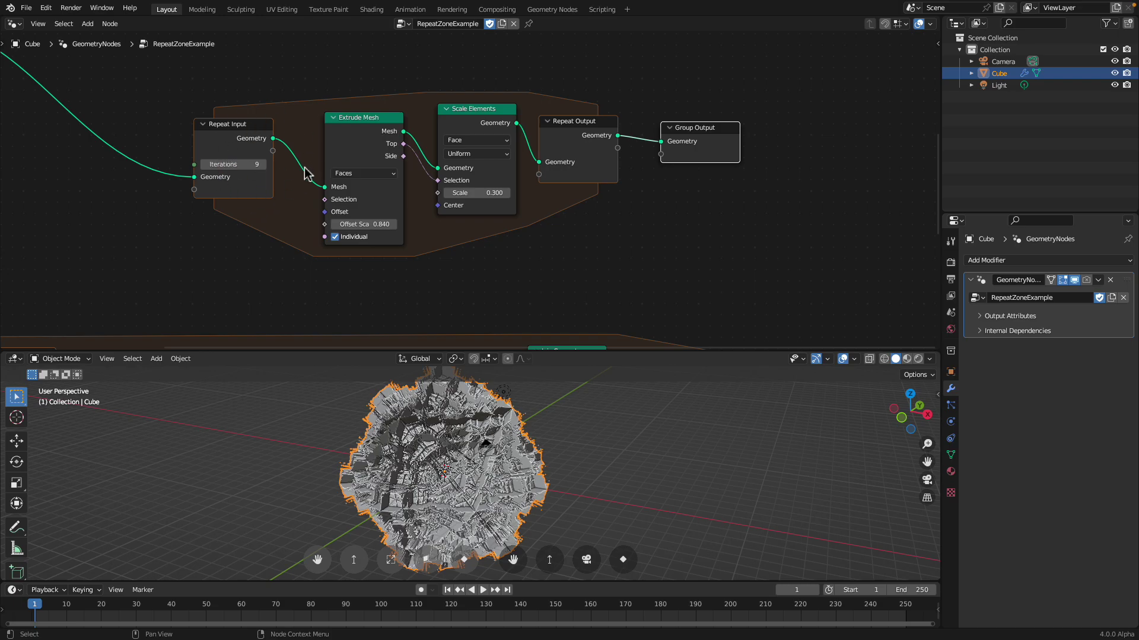
Switch to the Finder desktop, open the Force Quit Applications window and select Blender in its list
key(ctrl+Left)
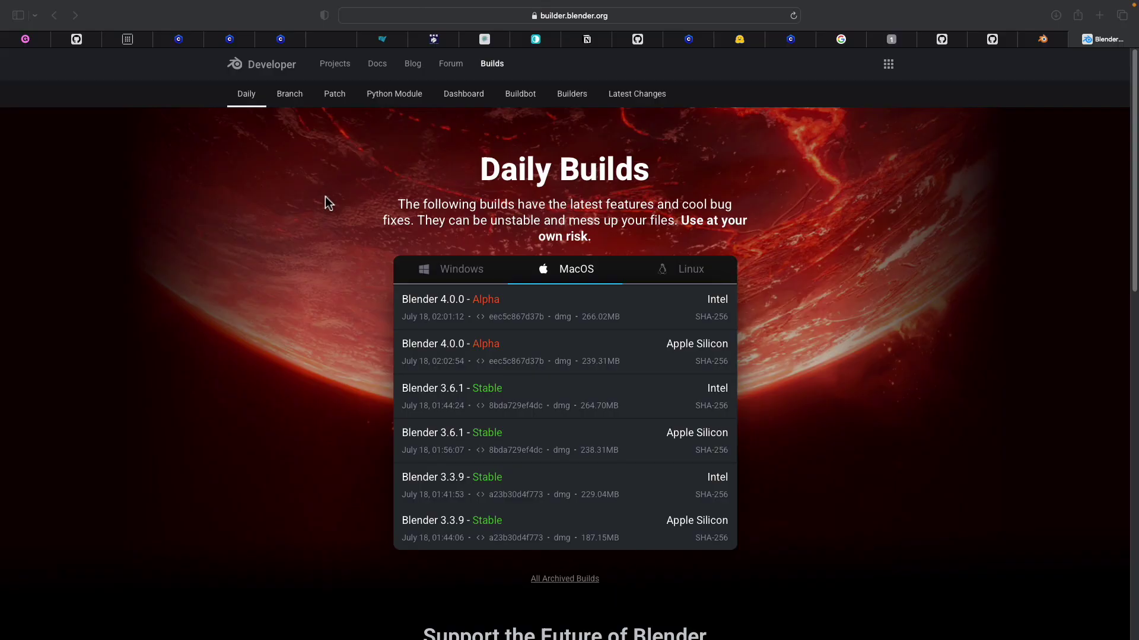
key(ctrl+Left)
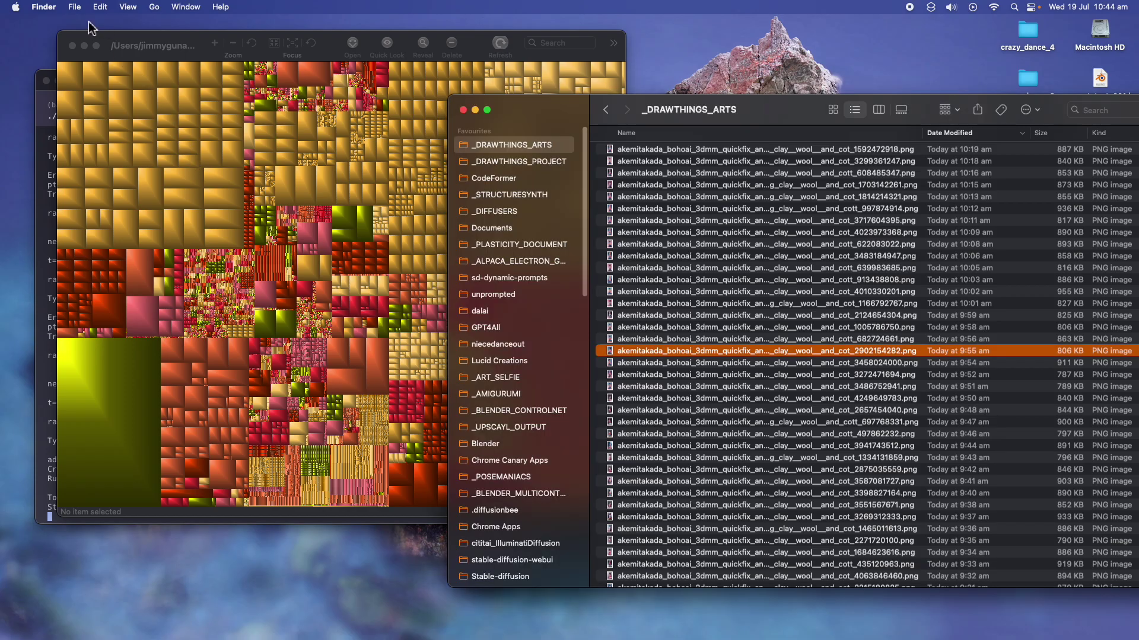
click(15, 6)
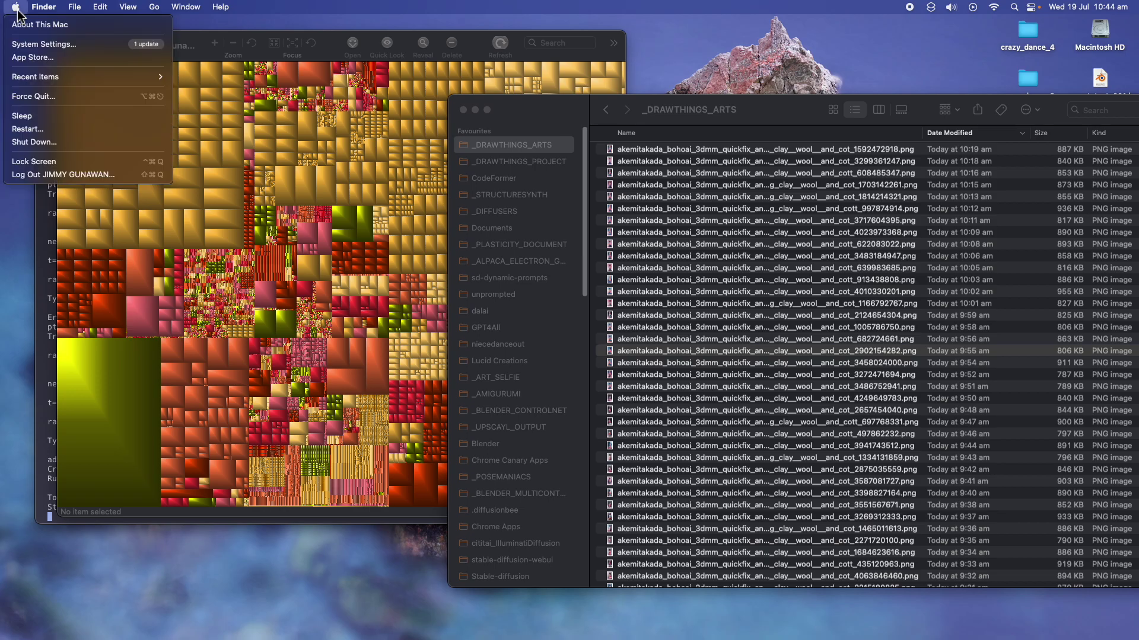
click(46, 99)
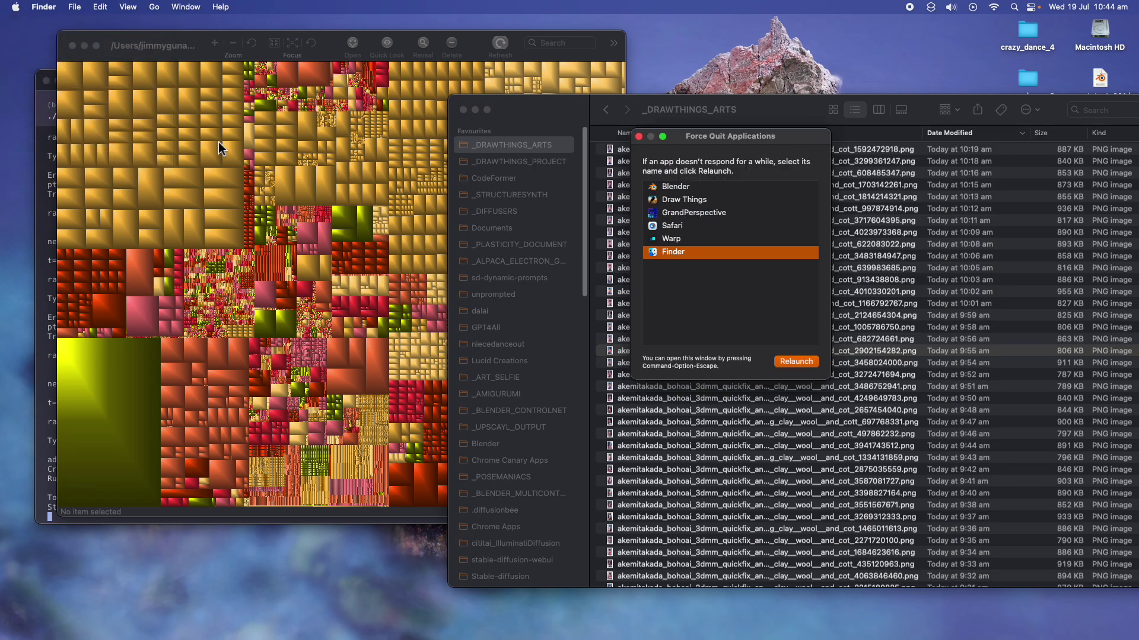
click(682, 189)
click(782, 360)
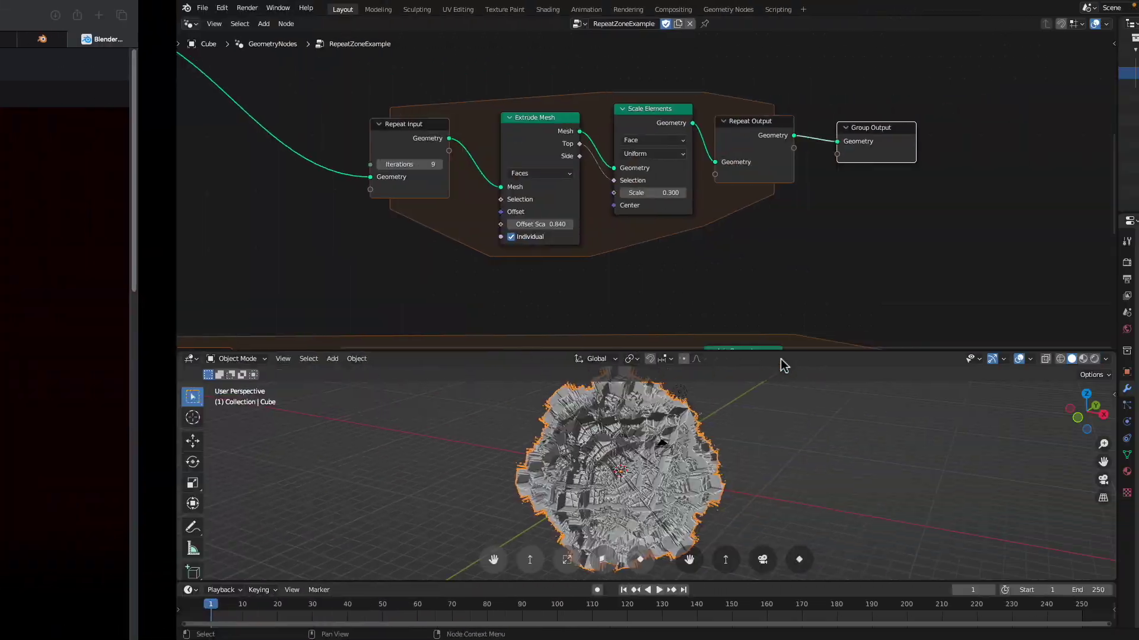
Set the Extrude Mesh zone's Iterations to 3, dismiss the Force Quit window and save the file
click(243, 165)
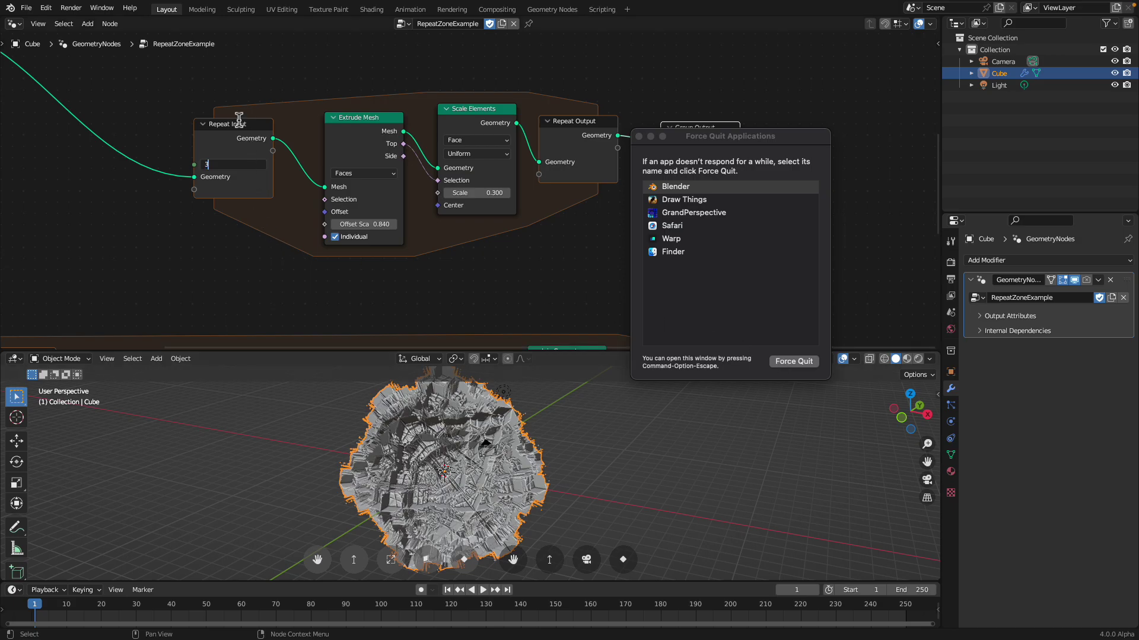
key(Return)
click(639, 136)
scroll(593, 191, up, 1)
middle_drag(576, 196, 580, 186)
key(super+s)
Move the Group Output node beside the random-cube repeat zone and link that zone's Repeat Output geometry to it
scroll(596, 252, down, 1)
middle_drag(598, 266, 558, 199)
scroll(549, 211, down, 1)
drag(582, 52, 724, 187)
middle_drag(501, 151, 508, 206)
scroll(508, 206, up, 1)
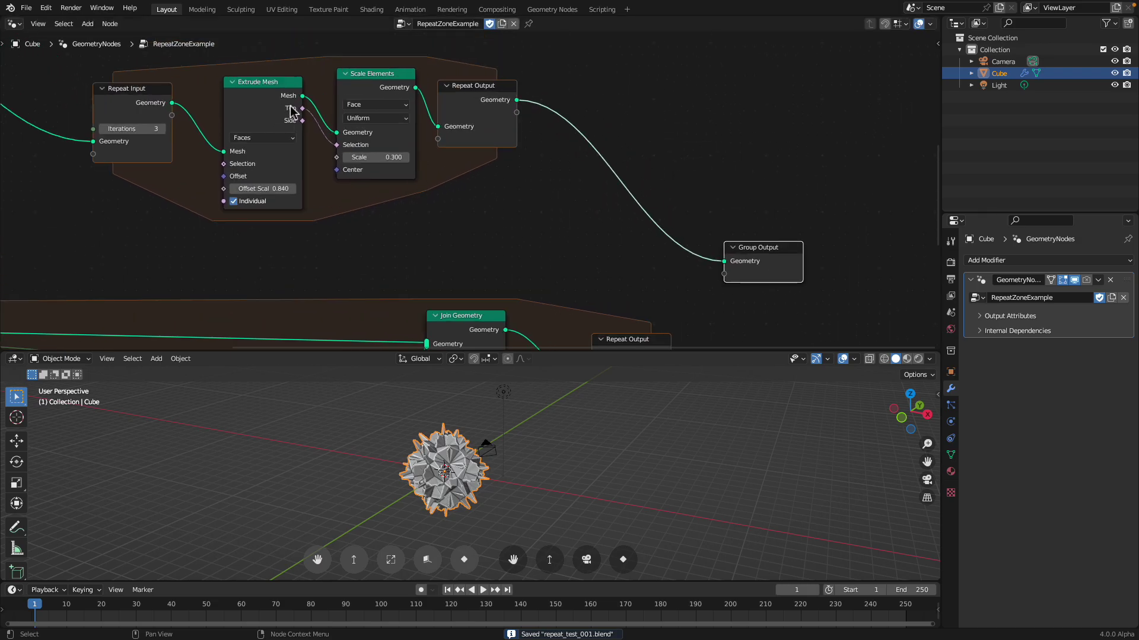
middle_drag(535, 250, 474, 128)
drag(609, 231, 664, 140)
drag(698, 155, 688, 283)
middle_drag(628, 292, 656, 209)
scroll(415, 477, up, 2)
scroll(416, 488, up, 2)
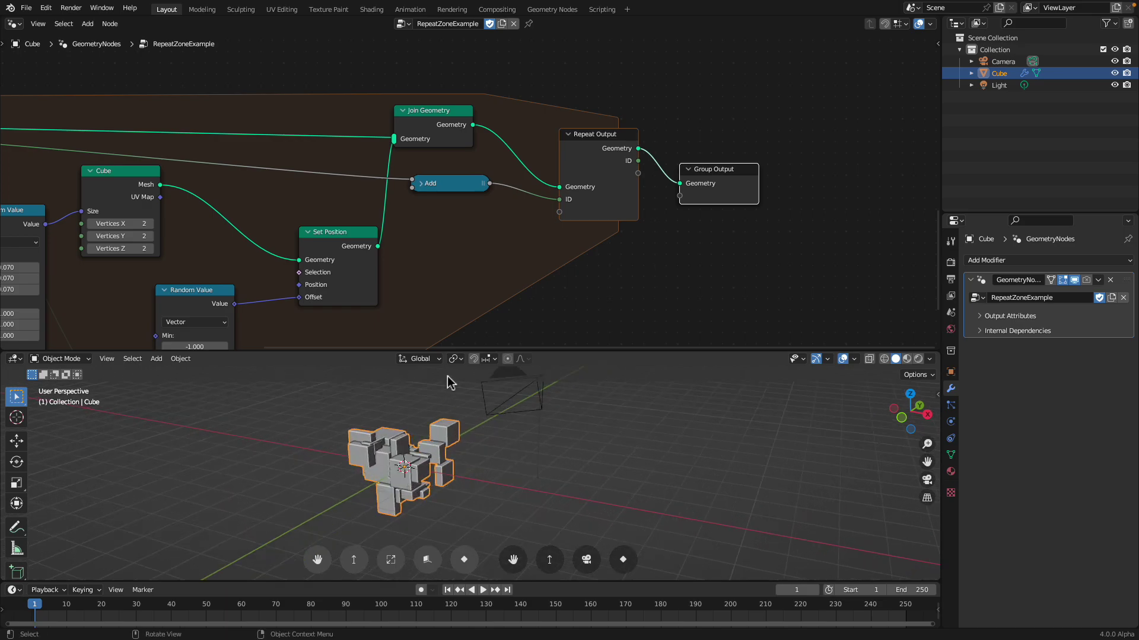
Enlarge the 3D viewport and frame the random-cube repeat zone in the node editor
drag(452, 350, 457, 286)
middle_drag(464, 451, 430, 321)
scroll(444, 166, down, 1)
middle_drag(353, 205, 490, 178)
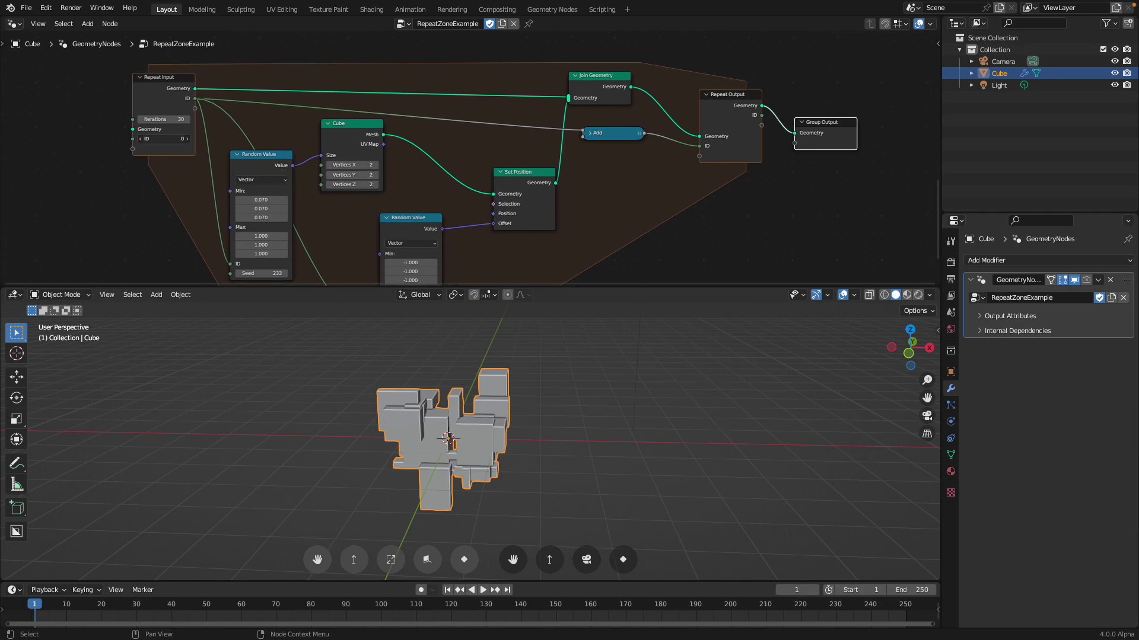
Set the ID value on the random-cube zone's Repeat Input to 0 and save the file
drag(160, 94, 123, 98)
click(152, 142)
click(152, 143)
drag(126, 142, 177, 142)
scroll(108, 144, up, 2)
drag(83, 139, 74, 140)
drag(142, 142, 199, 153)
click(80, 142)
text(0)
key(Return)
key(ctrl+s)
Reposition the Join Geometry and Add nodes so the ID link runs clearly through the random-cube zone
drag(314, 135, 308, 146)
middle_drag(314, 142, 321, 128)
drag(324, 126, 312, 129)
scroll(321, 123, down, 1)
middle_drag(325, 122, 329, 128)
drag(585, 64, 601, 66)
drag(606, 126, 511, 121)
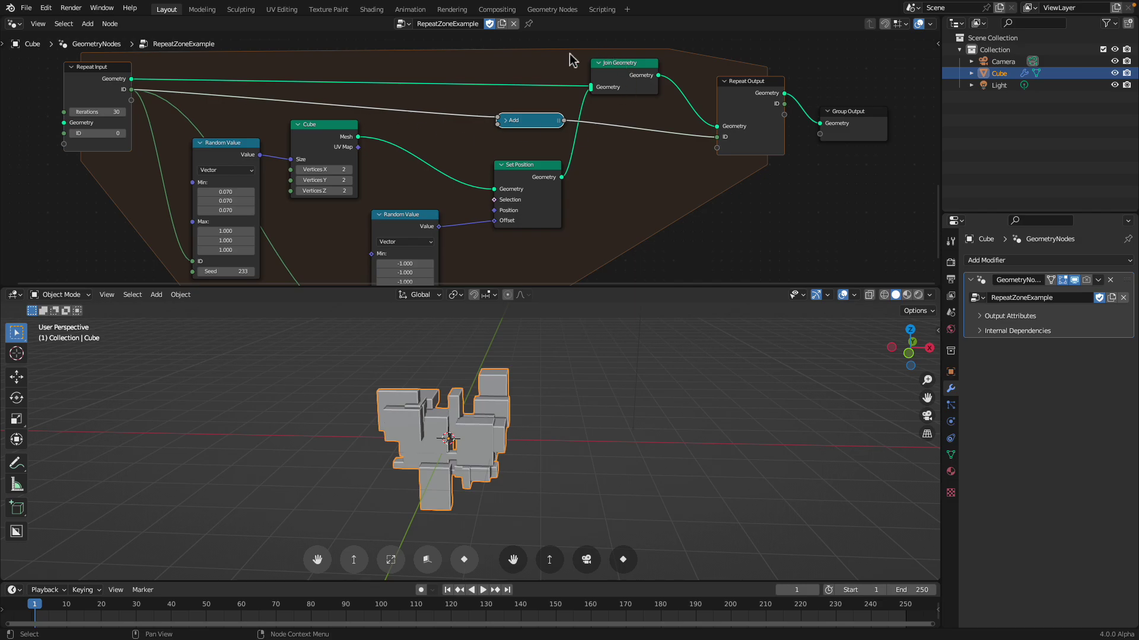
Examine the Repeat Input sockets and how the ID connects to the Add and Random Value nodes in the random-cube zone
middle_drag(578, 113, 588, 106)
drag(339, 120, 342, 126)
scroll(355, 135, down, 2)
middle_drag(367, 151, 410, 131)
middle_drag(196, 156, 251, 166)
scroll(251, 166, up, 2)
mouse_move(194, 137)
mouse_down()
mouse_move(144, 135)
mouse_move(181, 145)
mouse_up()
key(Escape)
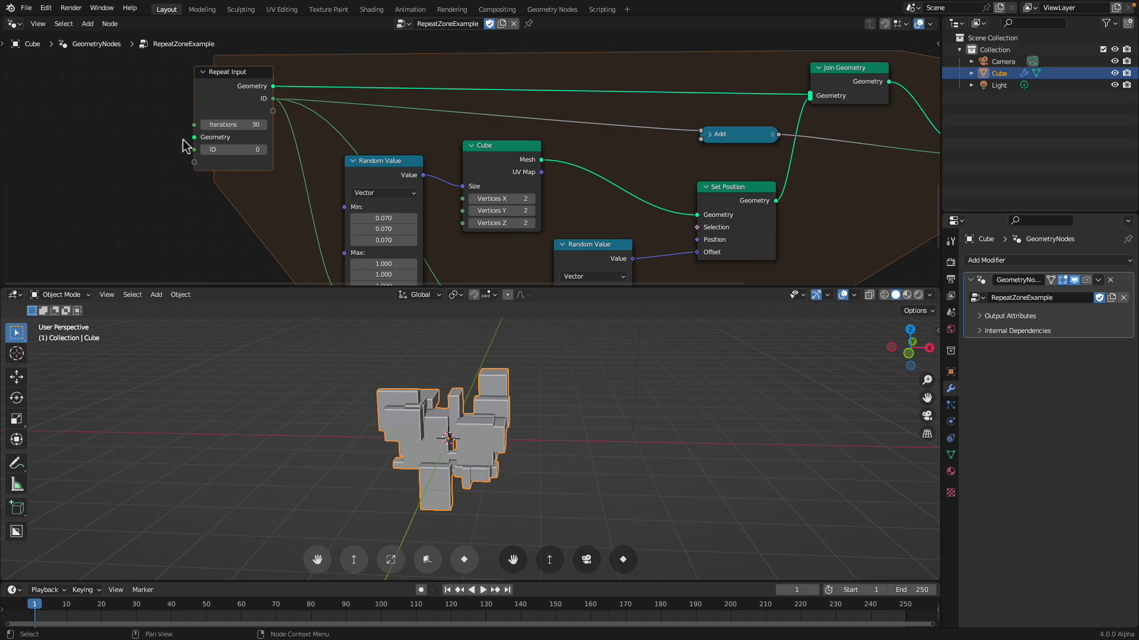
scroll(219, 185, down, 7)
middle_drag(171, 194, 218, 190)
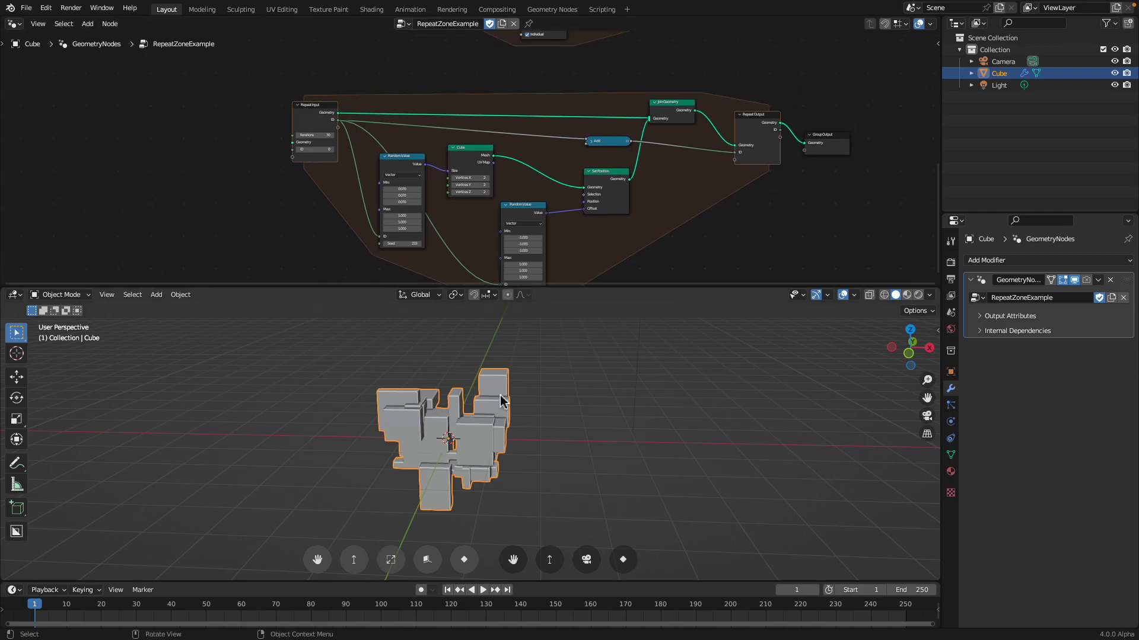
Shift the Cube, Join Geometry and Add nodes slightly to tidy the random-cube zone
middle_drag(498, 402, 476, 402)
scroll(351, 188, up, 2)
click(357, 166)
middle_drag(388, 171, 365, 194)
drag(609, 92, 612, 99)
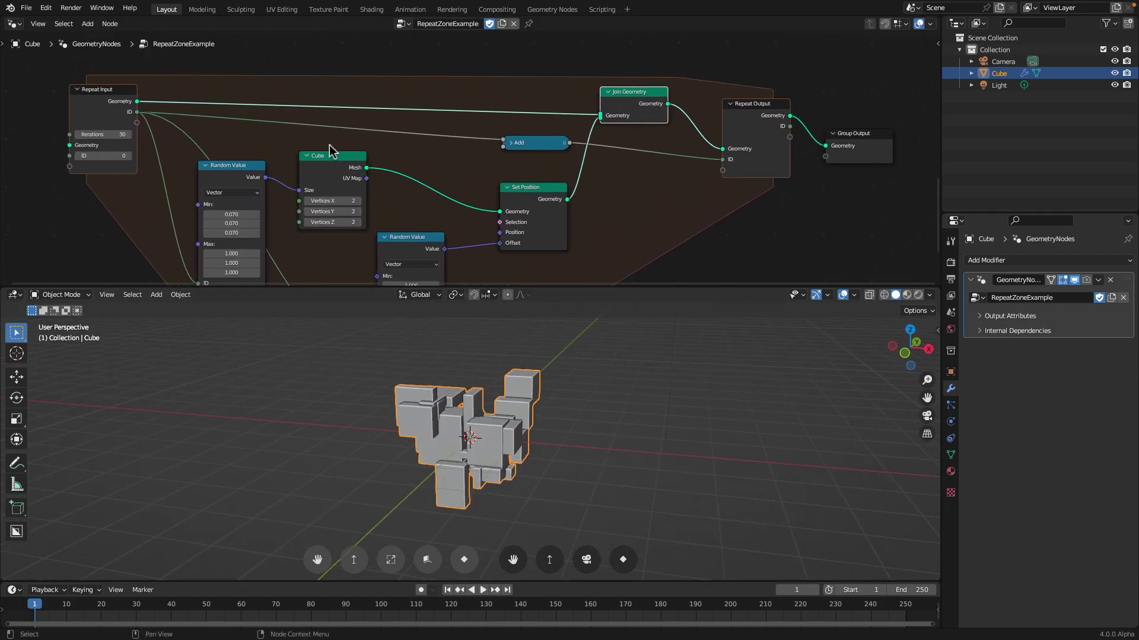
drag(649, 108, 658, 111)
scroll(651, 152, up, 2)
middle_drag(650, 152, 646, 134)
drag(551, 124, 541, 132)
middle_drag(542, 133, 569, 121)
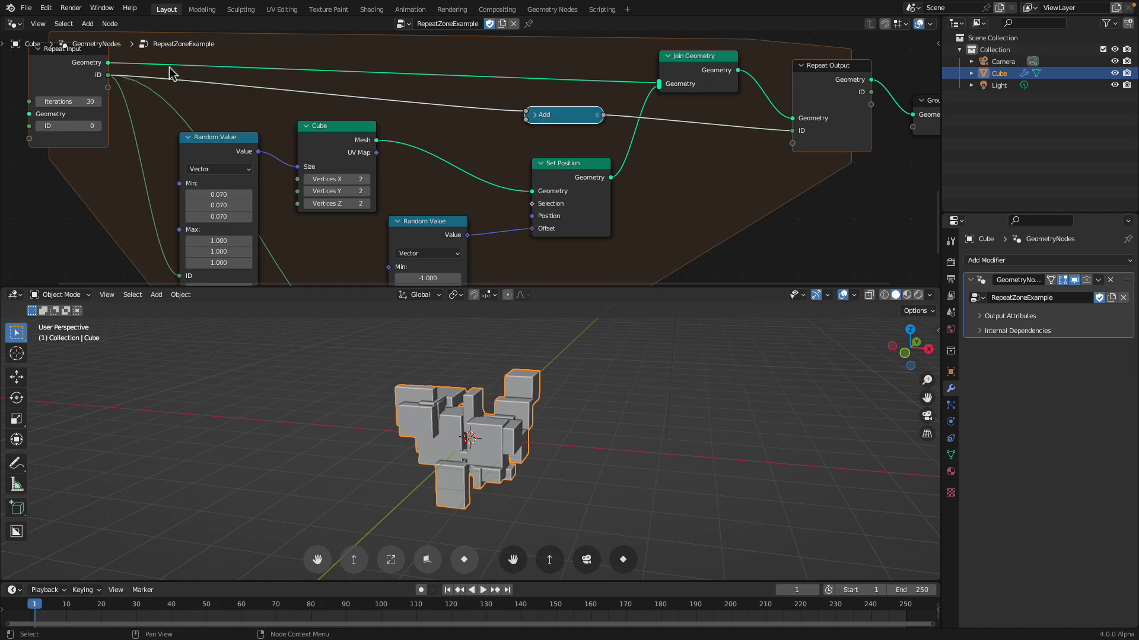
Expand the Add node to check the value it adds to the ID, and collapse it again
click(527, 117)
drag(556, 162, 491, 135)
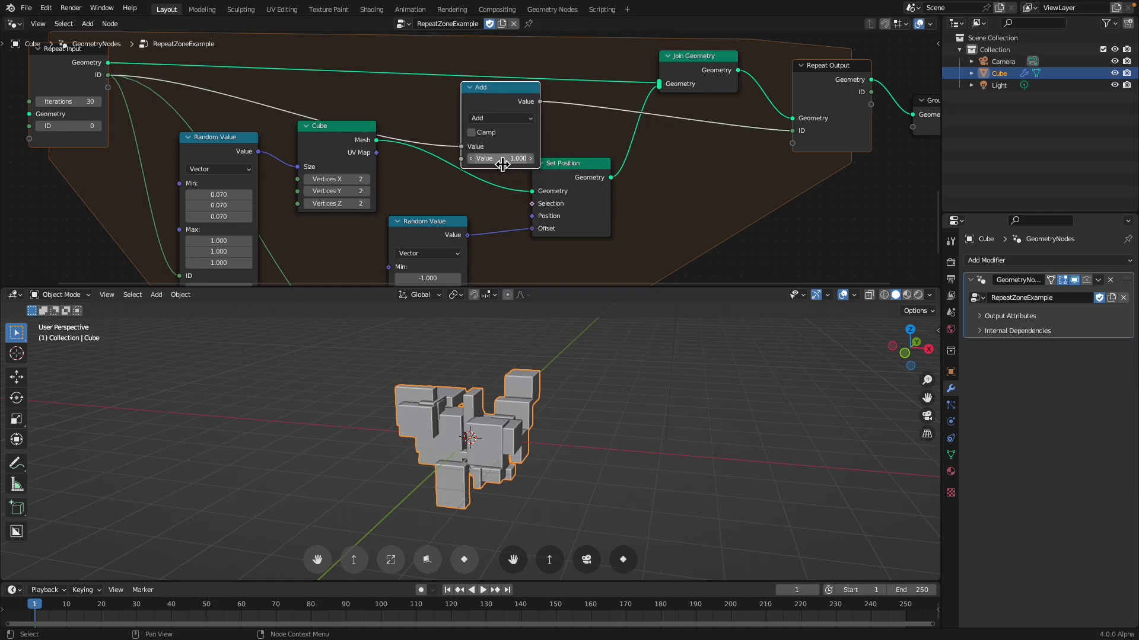
click(470, 88)
drag(484, 88, 524, 109)
middle_drag(524, 109, 533, 94)
Adjust the placement of the Set Position node, the Random Value node feeding its Offset, and the Cube node
drag(569, 163, 552, 157)
middle_drag(553, 163, 493, 146)
drag(430, 180, 437, 172)
middle_drag(453, 174, 473, 169)
drag(457, 190, 464, 187)
drag(571, 123, 569, 123)
drag(495, 165, 500, 165)
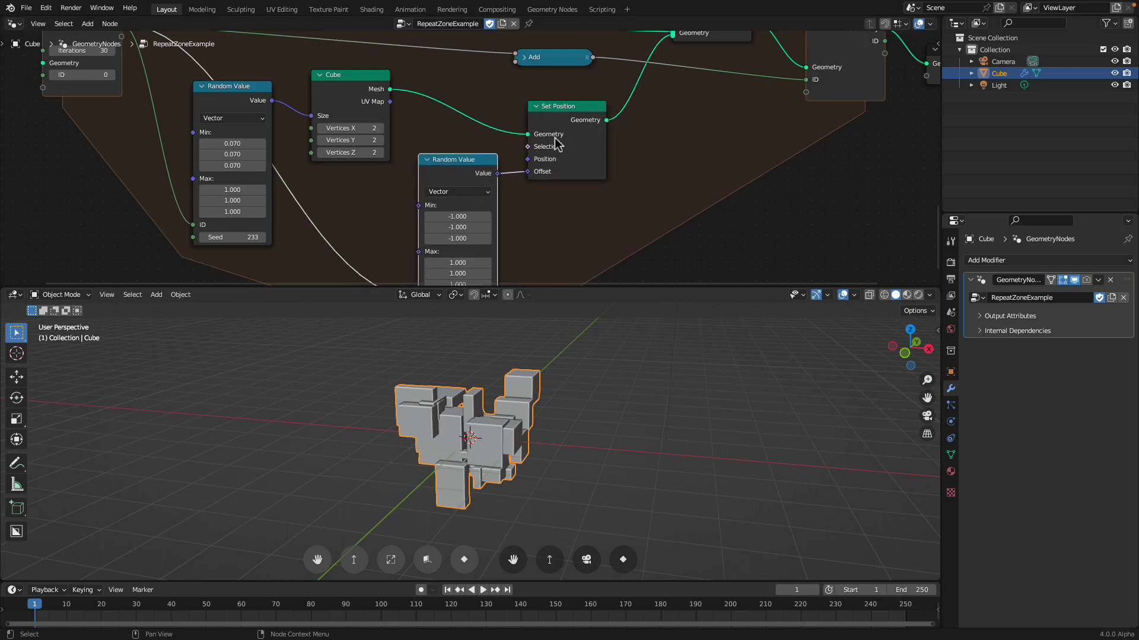
drag(341, 80, 334, 80)
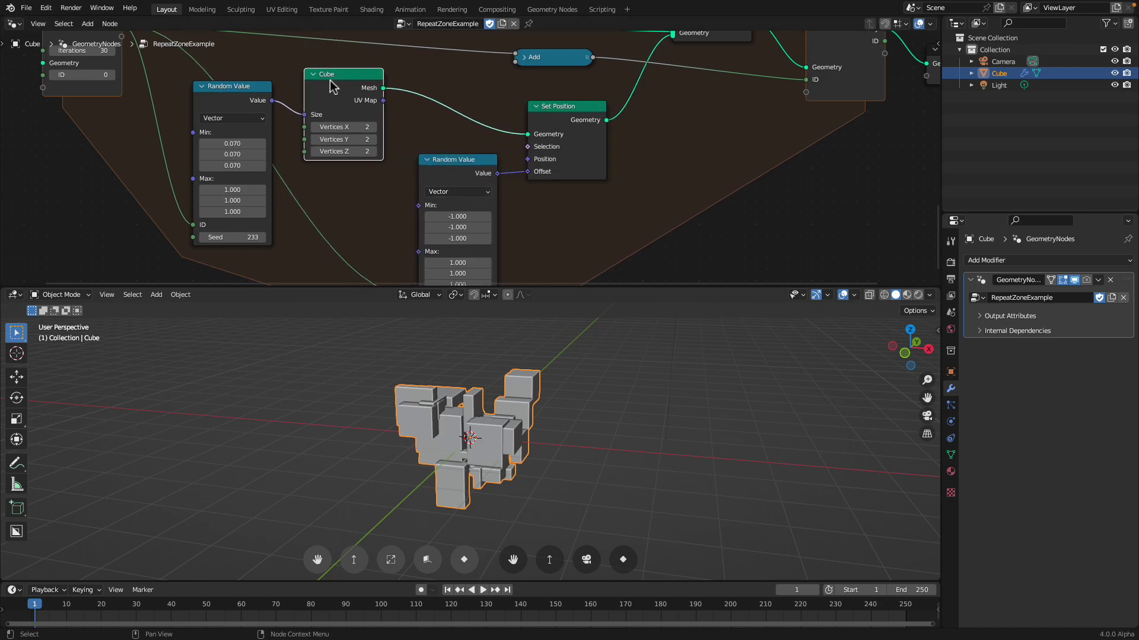
middle_drag(329, 83, 361, 94)
Set the Seed of the Random Value node driving the Cube size to 274 and save the file
drag(274, 96, 272, 95)
drag(261, 246, 278, 246)
drag(270, 110, 261, 112)
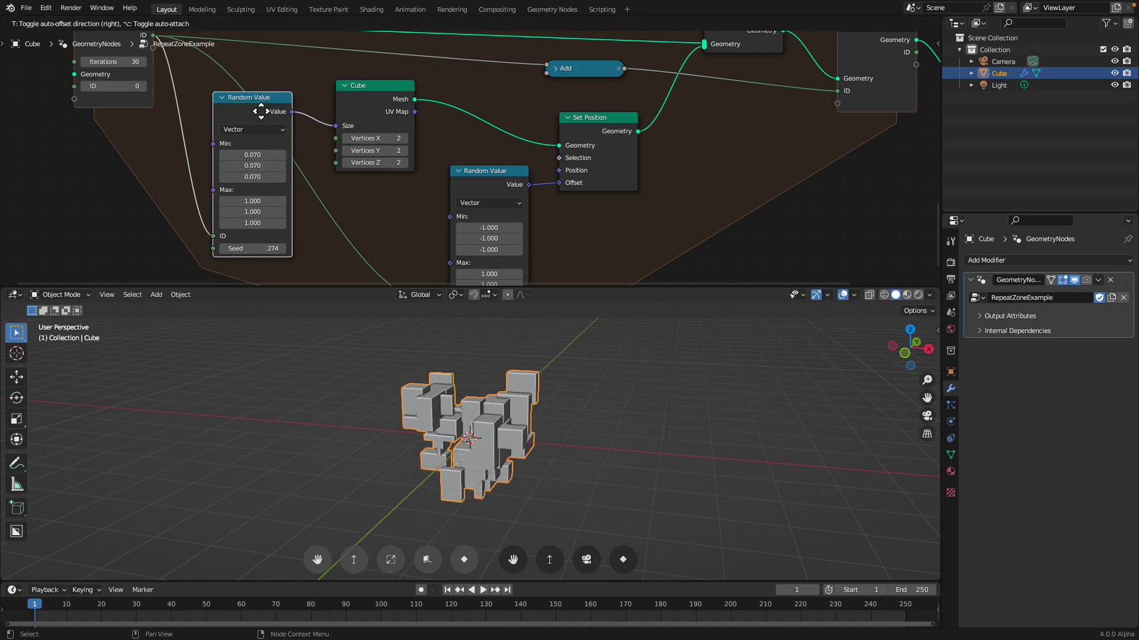
middle_drag(335, 117, 377, 95)
mouse_move(470, 311)
middle_down()
mouse_move(569, 401)
mouse_move(523, 396)
middle_up()
key(ctrl+s)
Toggle the viewport shading between wireframe and solid, leaving it on wireframe
key(z)
click(523, 403)
key(z)
click(553, 407)
key(z)
click(520, 405)
Move the Repeat Output and Group Output nodes farther from Join Geometry to free space inside the zone
middle_drag(575, 189, 374, 241)
drag(763, 116, 847, 142)
drag(660, 86, 730, 101)
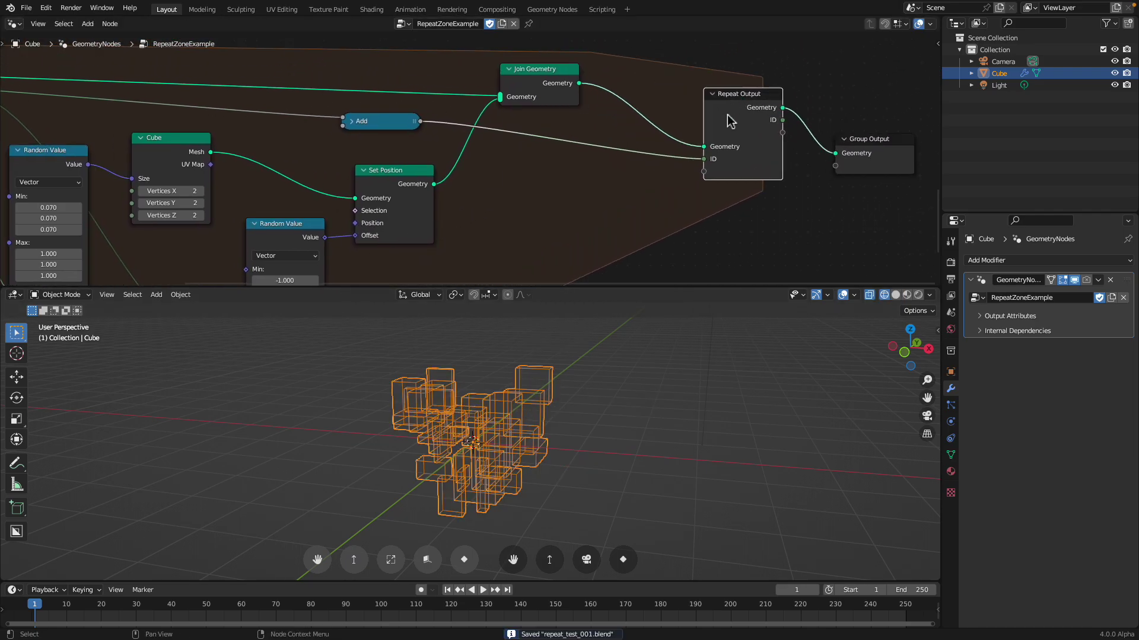
middle_drag(641, 112, 653, 93)
drag(563, 53, 567, 52)
middle_drag(527, 168, 533, 174)
key(shift+a)
text(sboole)
key(Down)
key(Return)
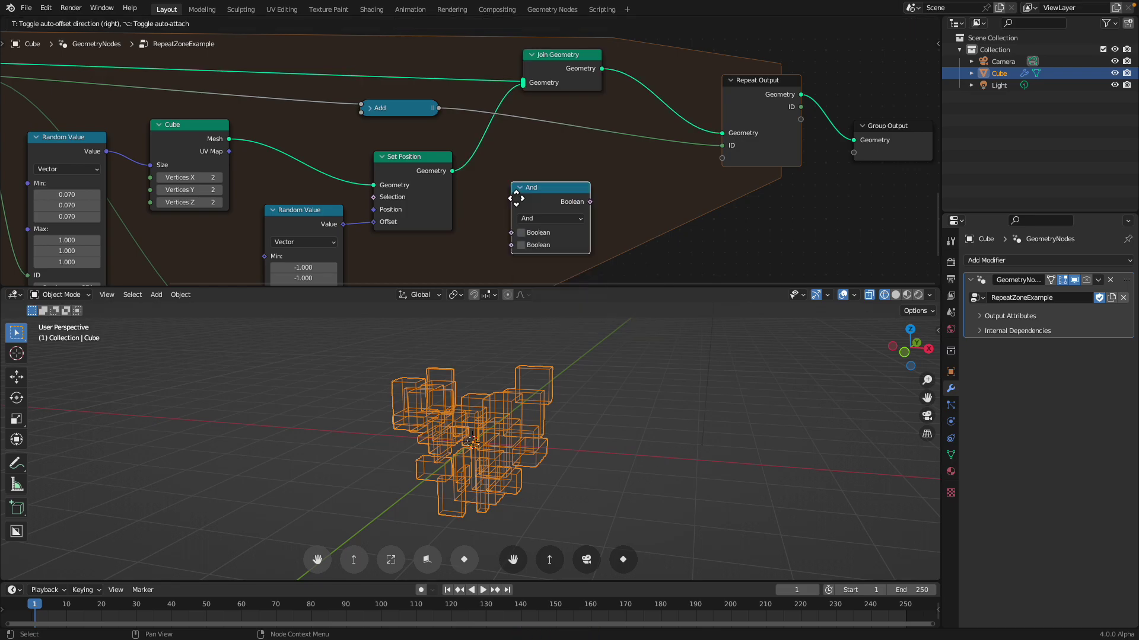
click(524, 177)
click(558, 198)
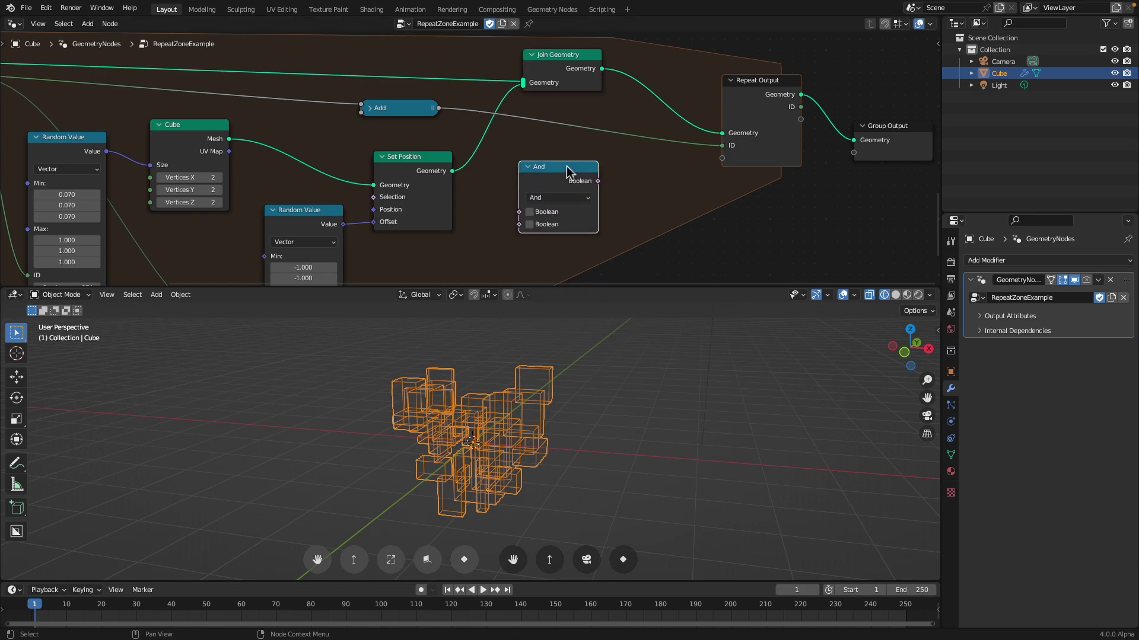
key(x)
Add a Mesh Boolean node set to Union below Join Geometry in the random-cube zone and save the file
key(shift+a)
text(bool)
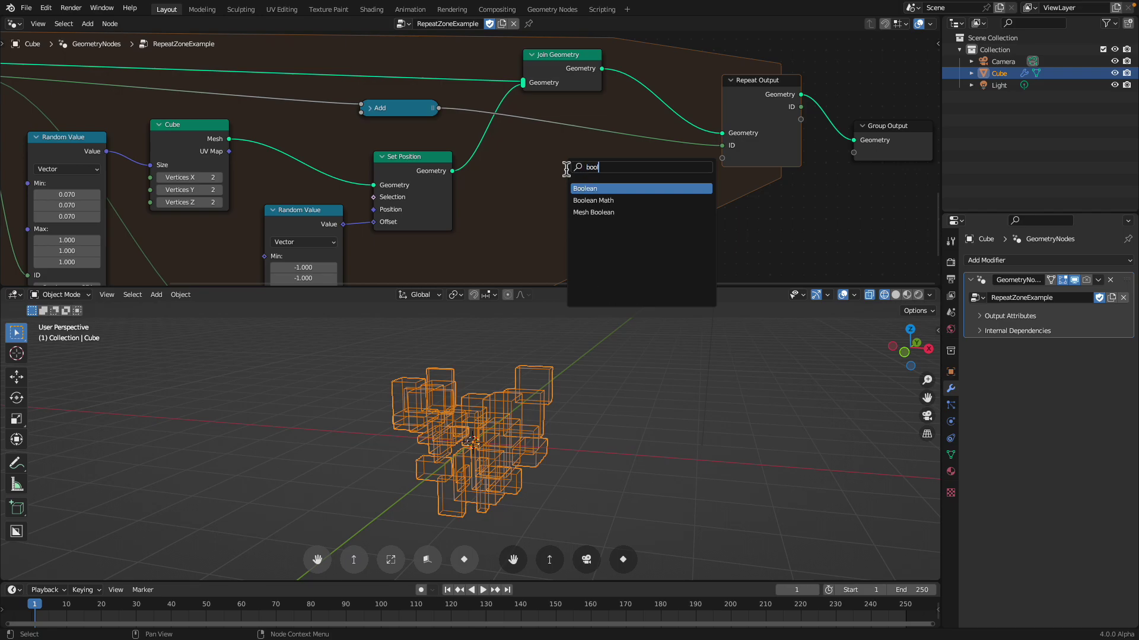
key(Down)
key(Down)
key(Return)
click(522, 178)
click(554, 196)
click(536, 219)
scroll(534, 216, down, 3)
drag(540, 157, 558, 164)
scroll(452, 137, down, 1)
key(ctrl+s)
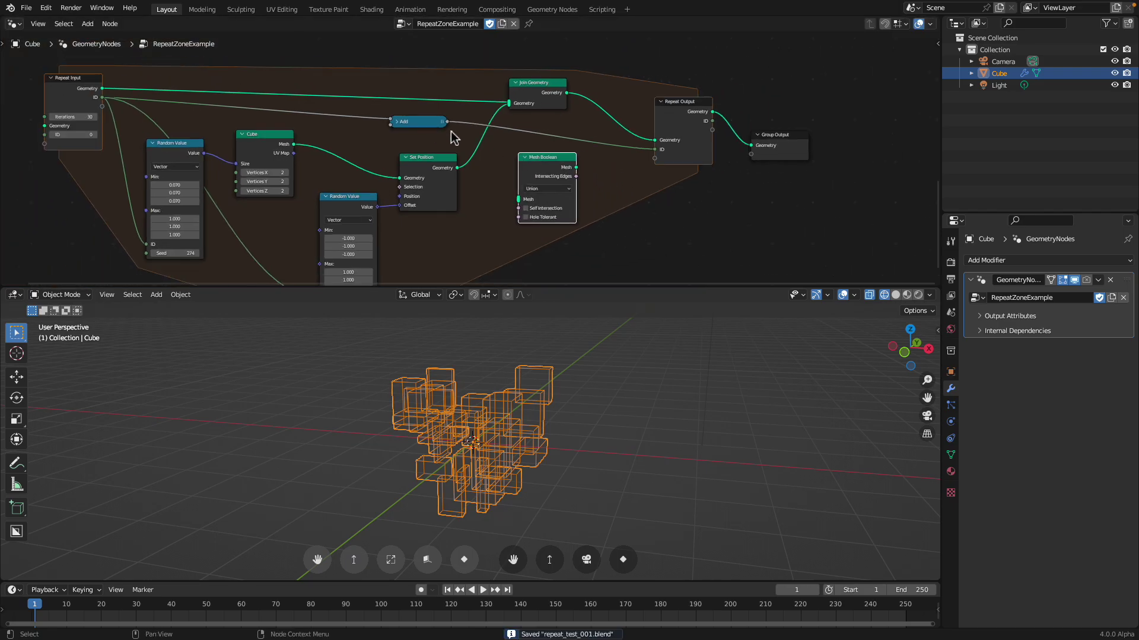
Route the Repeat Input and Set Position geometry through Mesh Boolean into Repeat Output in place of Join Geometry, and save the file
middle_drag(452, 137, 467, 135)
drag(117, 87, 535, 196)
drag(472, 166, 653, 135)
scroll(539, 190, up, 2)
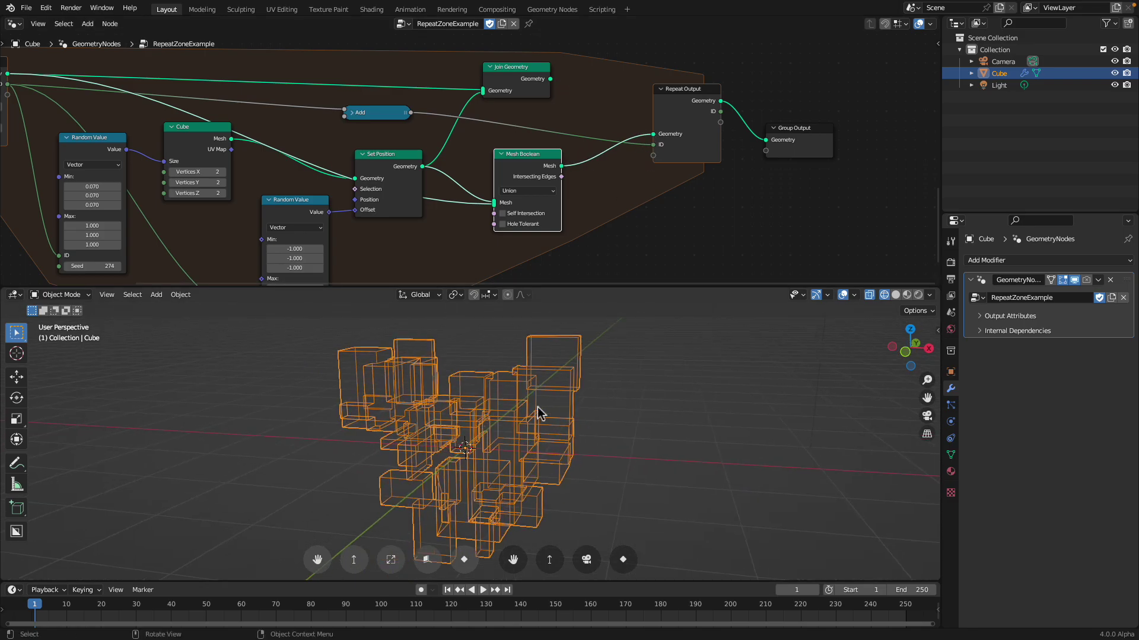
key(ctrl+s)
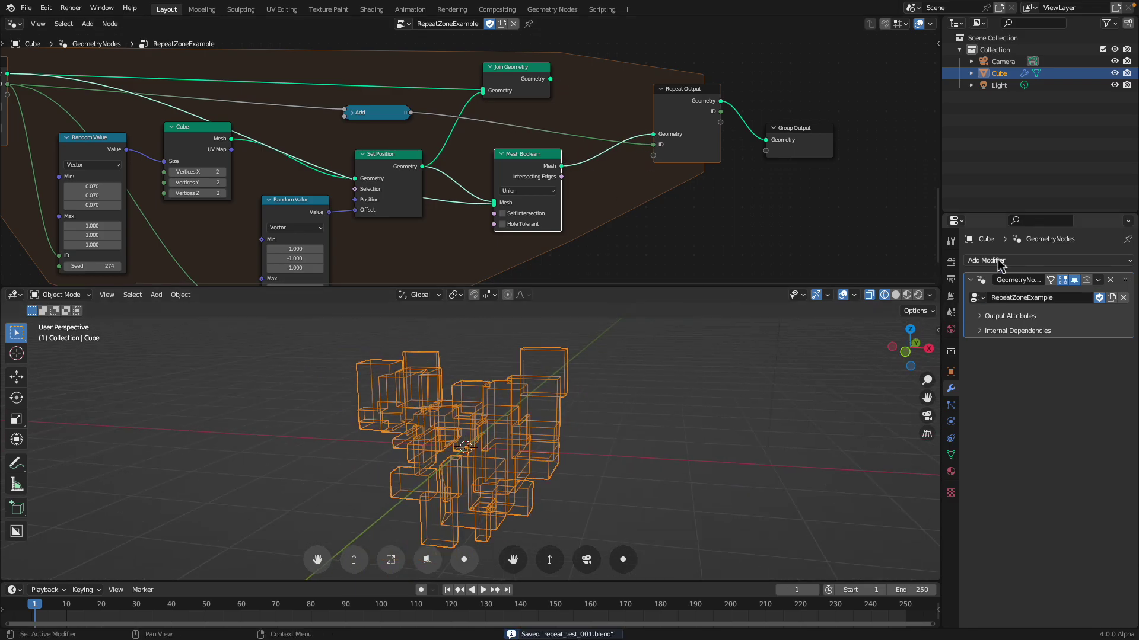
Add a Mirror modifier on the X axis with Bisect on X to the cube, and enlarge the 3D viewport
click(987, 261)
click(893, 398)
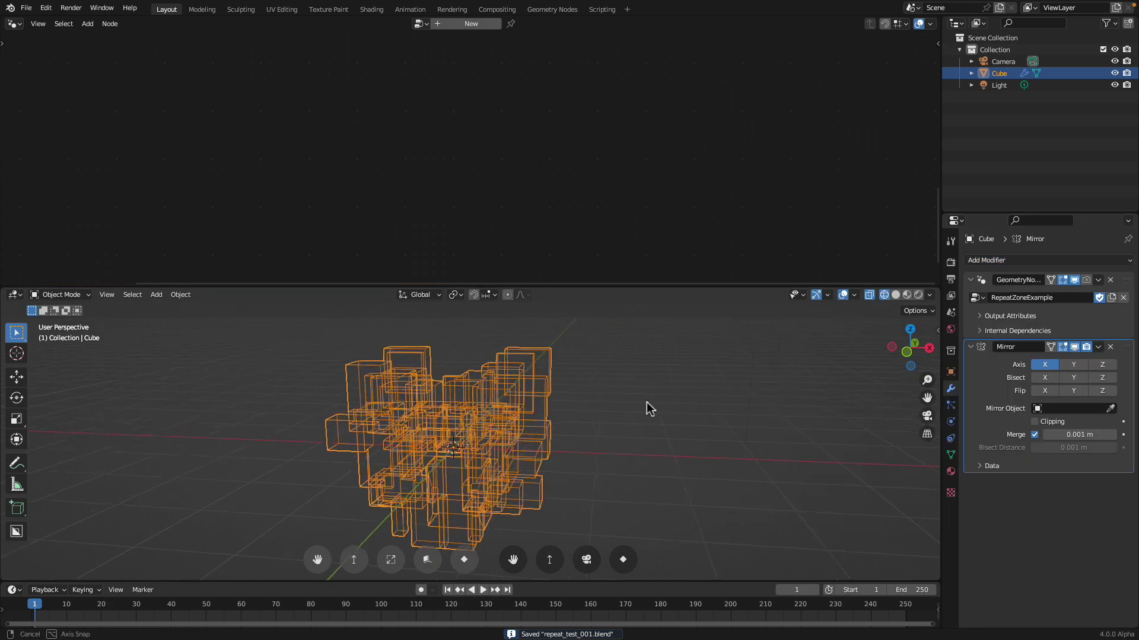
shift+middle_drag(656, 408, 682, 392)
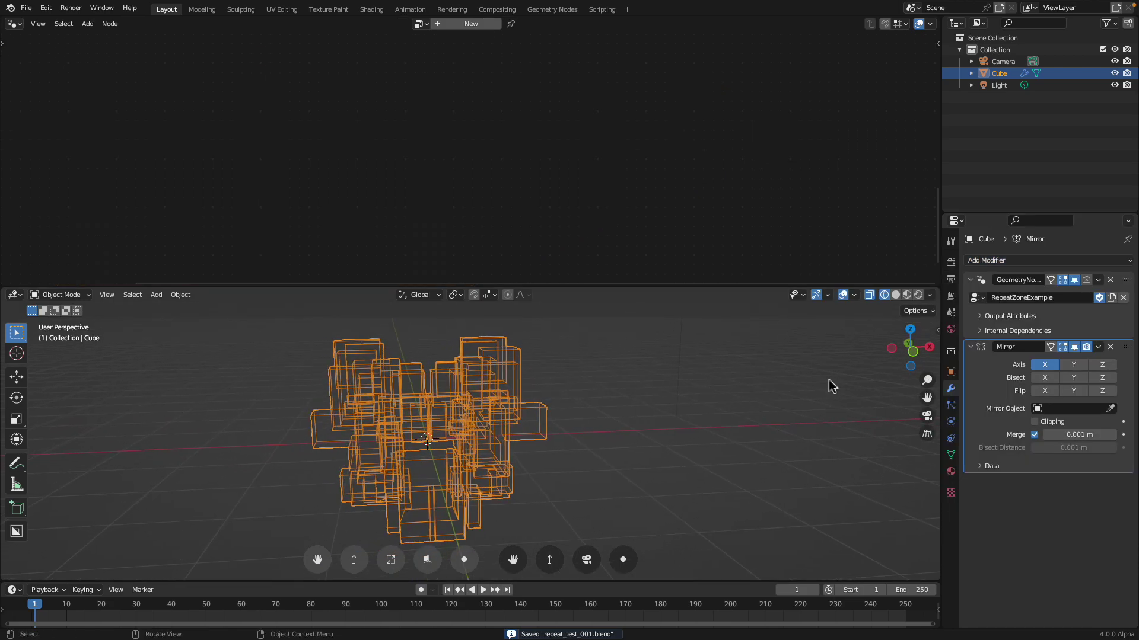
click(1042, 380)
drag(720, 289, 715, 204)
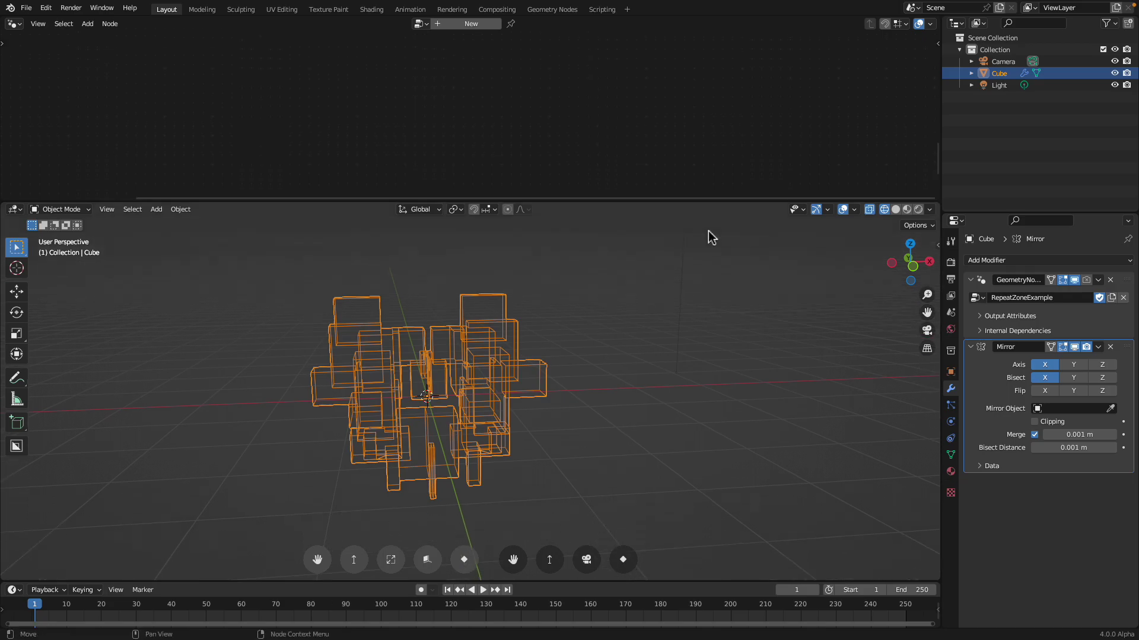
Switch the viewport to solid shading, add a Subdivision Surface modifier after the Mirror modifier, and save the file
click(895, 209)
key(ctrl+s)
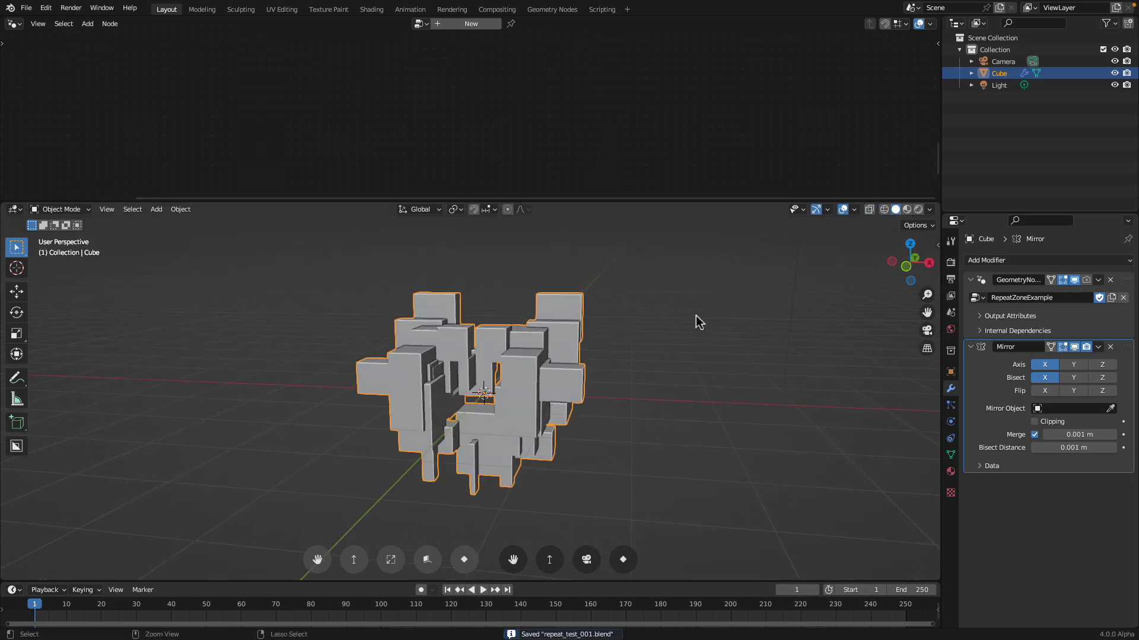
click(1025, 263)
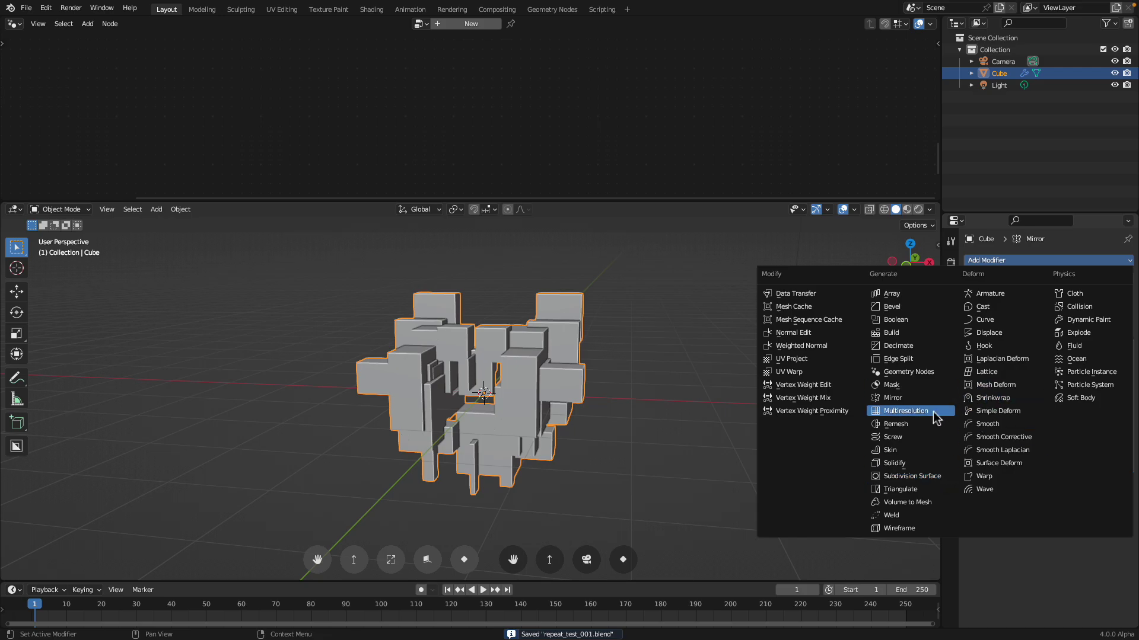
click(912, 476)
middle_drag(615, 432, 637, 424)
key(ctrl+s)
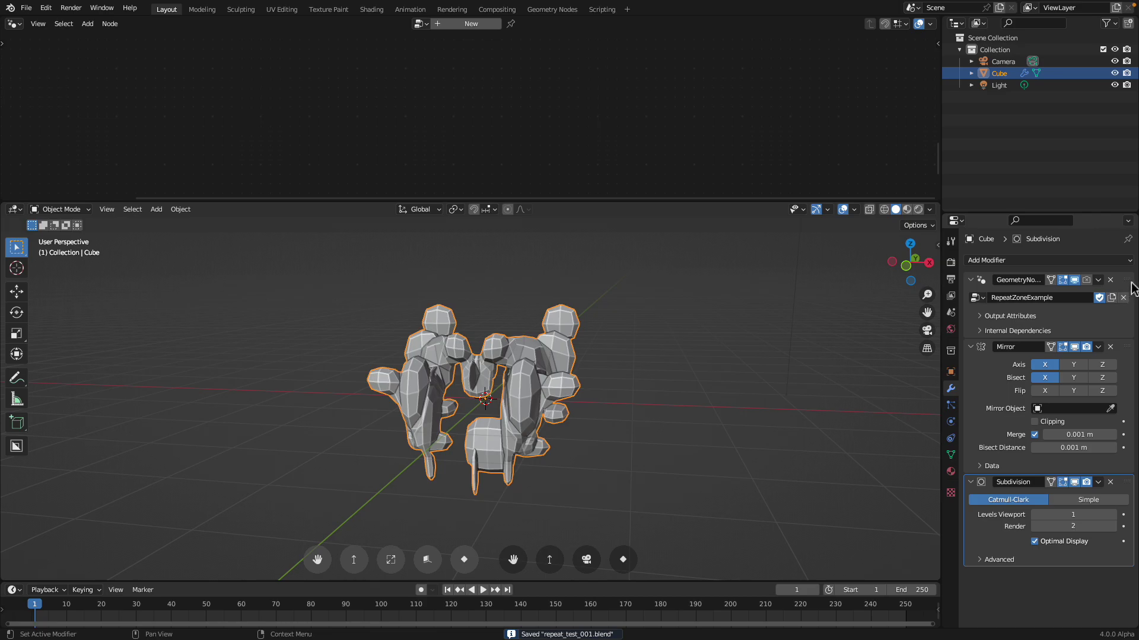
Activate the Geometry Nodes modifier, set the random-cube zone's Repeat Input ID to 396, and save the file
click(1131, 288)
drag(222, 113, 255, 112)
drag(221, 113, 395, 113)
middle_drag(500, 340, 500, 340)
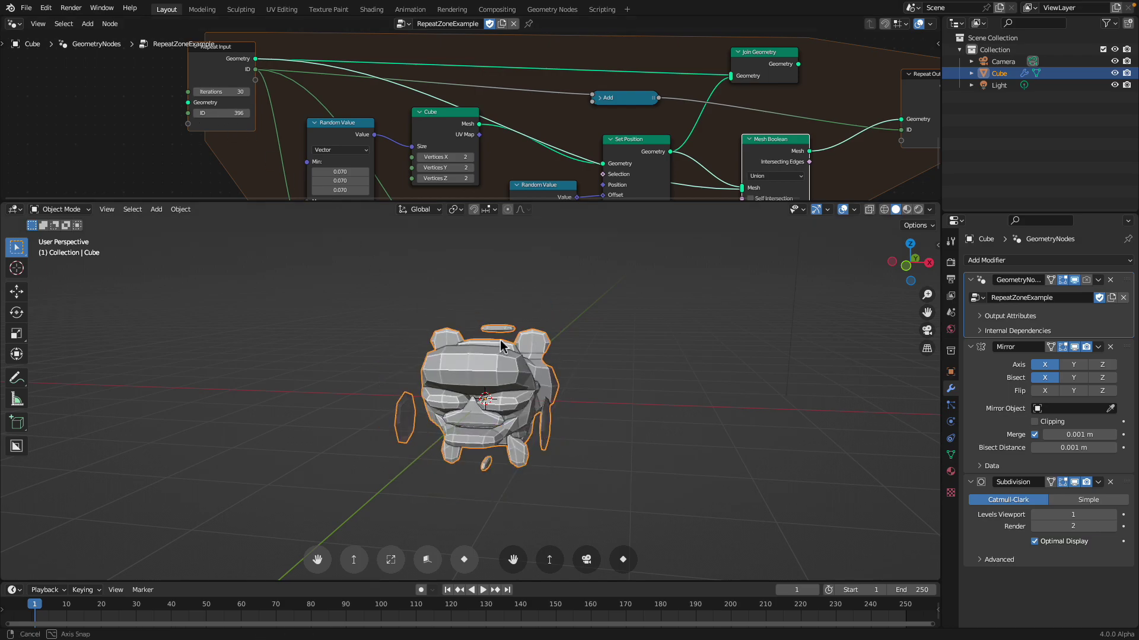
click(907, 265)
middle_drag(521, 379, 498, 356)
key(ctrl+s)
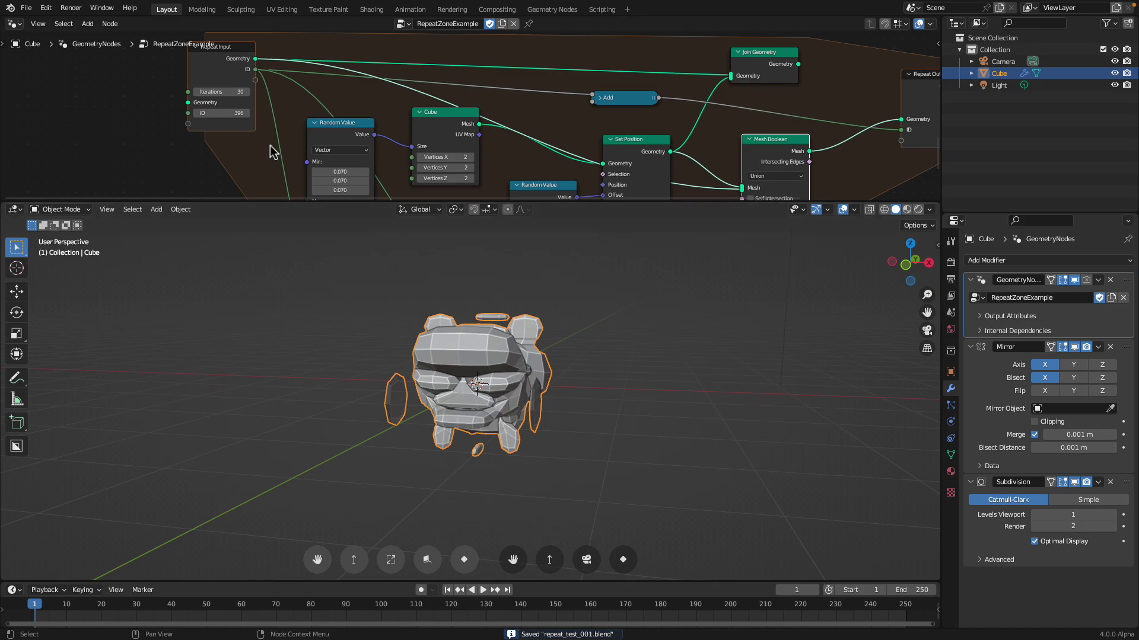
Raise the Repeat Input ID through 614 to 727 and enlarge the node editor
drag(221, 113, 349, 113)
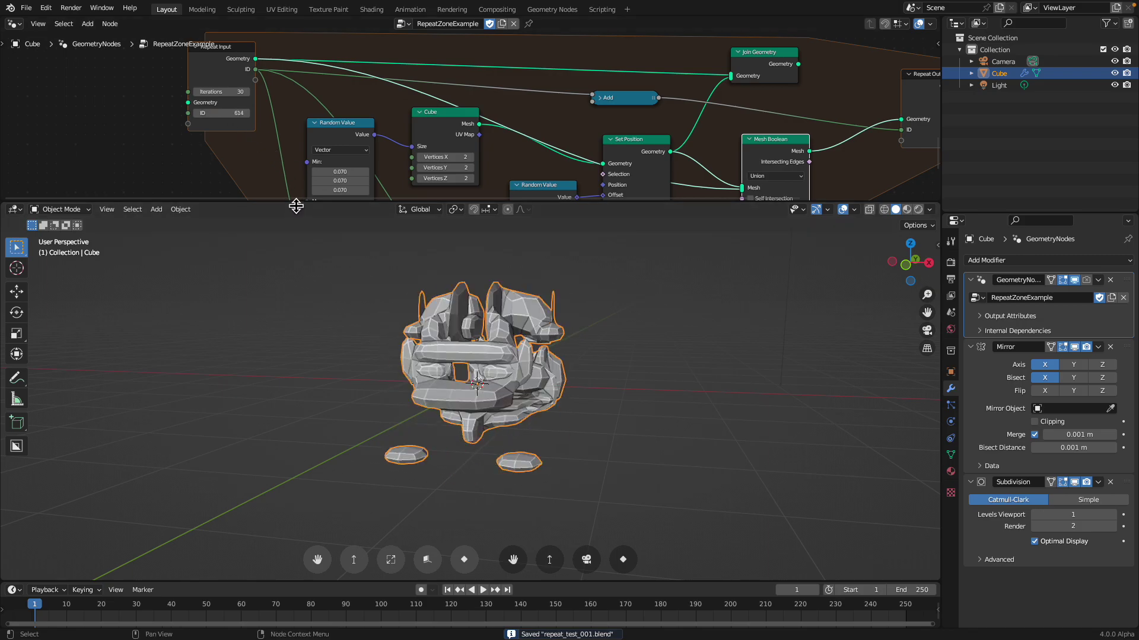
drag(296, 205, 291, 345)
middle_drag(252, 233, 220, 216)
drag(205, 176, 270, 176)
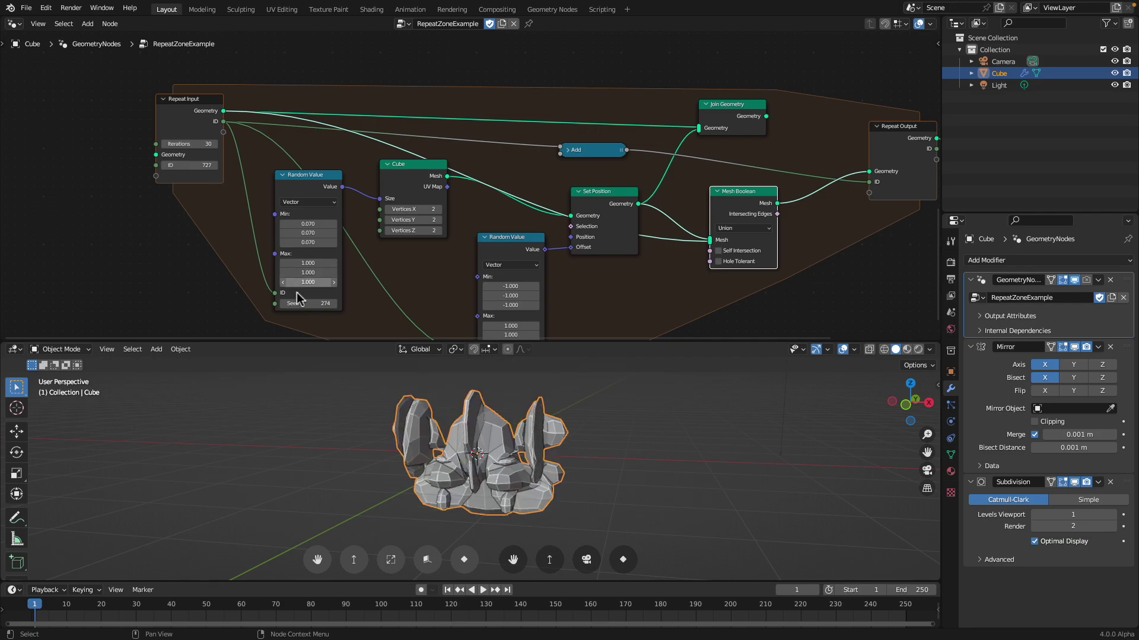
Set the cube-size Random Value Seed to 374, the offset Random Value Seed to 465 and the Repeat Input ID to 916, and save
drag(309, 304, 368, 303)
middle_drag(418, 266, 389, 209)
mouse_move(477, 309)
mouse_down()
mouse_move(499, 309)
mouse_move(477, 313)
mouse_up()
drag(151, 109, 174, 111)
middle_drag(236, 168, 229, 193)
key(ctrl+s)
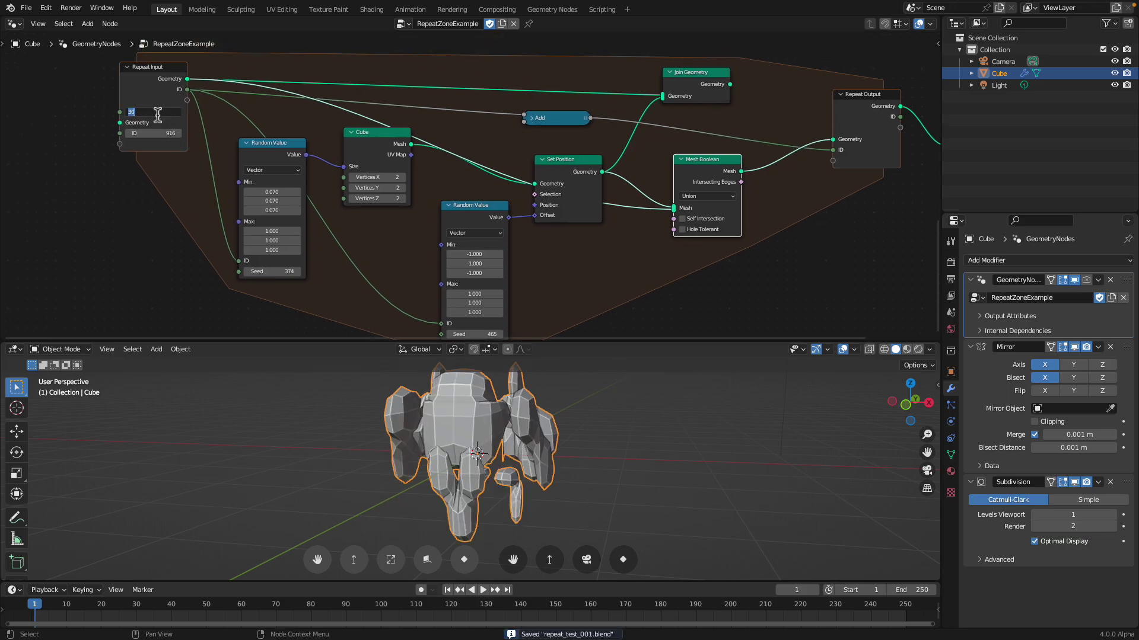
Set Iterations to 10, the ID to 1185, and the cube-size Random Value's Min to 0.650 and Max to 1.610 on all axes
key(Return)
drag(143, 133, 173, 133)
middle_drag(272, 192, 267, 174)
drag(275, 192, 273, 233)
ctrl+middle_drag(479, 396, 494, 415)
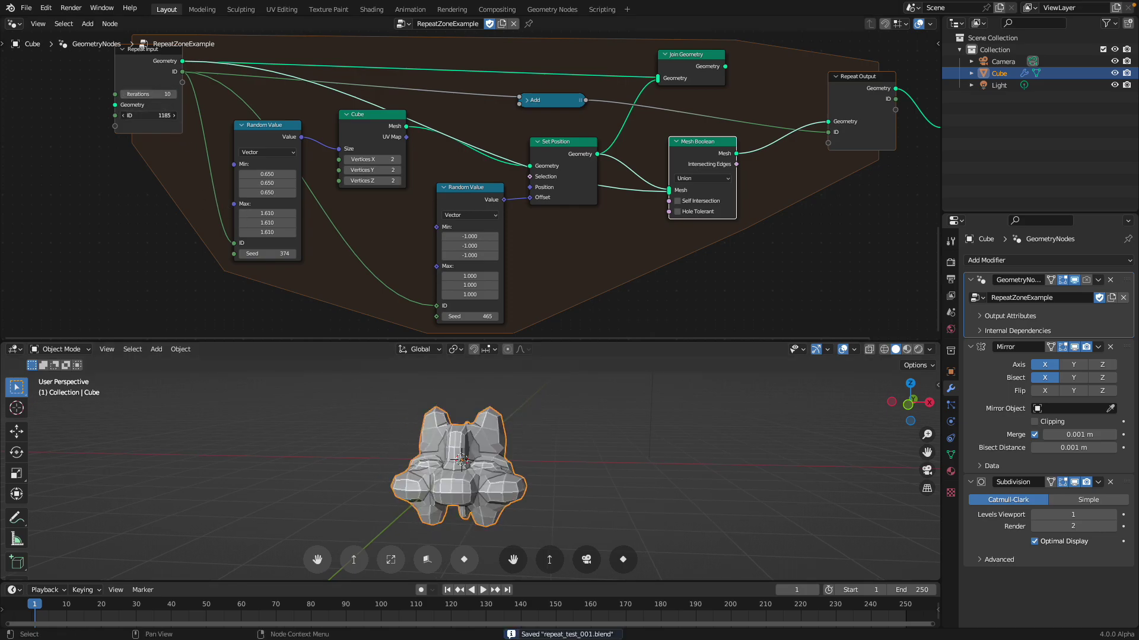
Set Iterations to 17, the offset Random Value Seed to 494 and the Repeat Input ID to 1626, and save the file
drag(148, 115, 169, 115)
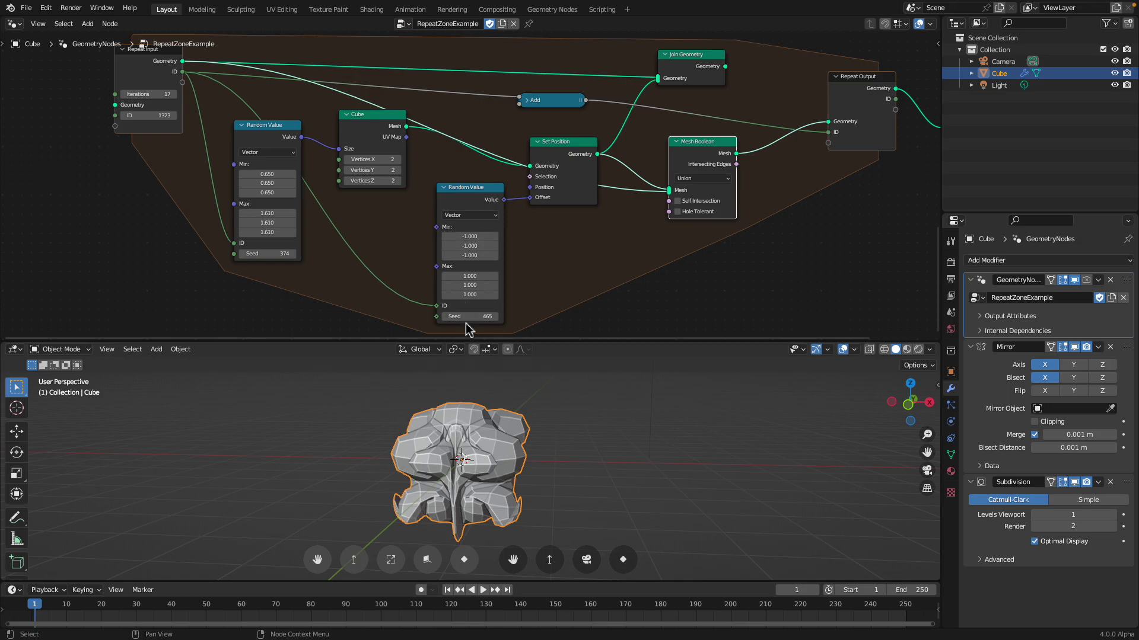
drag(470, 316, 477, 316)
drag(147, 119, 177, 115)
middle_drag(376, 141, 371, 165)
key(super+s)
Set the random-cube zone's Iterations to 20 and the offset Random Value Seed to 529
drag(362, 161, 355, 165)
scroll(198, 114, down, 2)
click(193, 129)
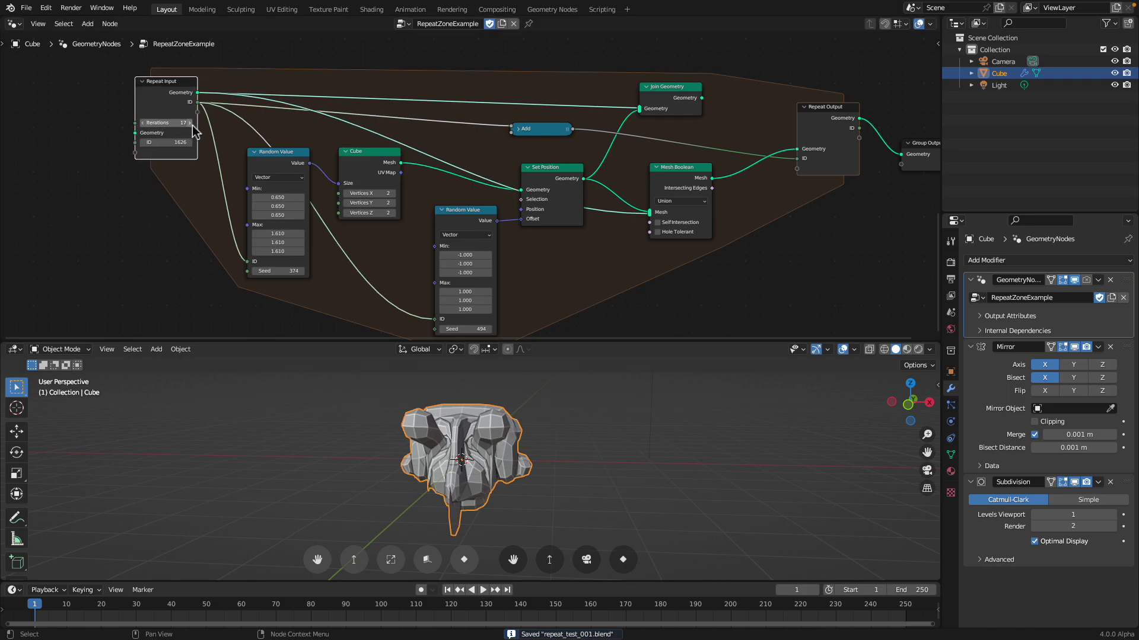
scroll(180, 123, up, 2)
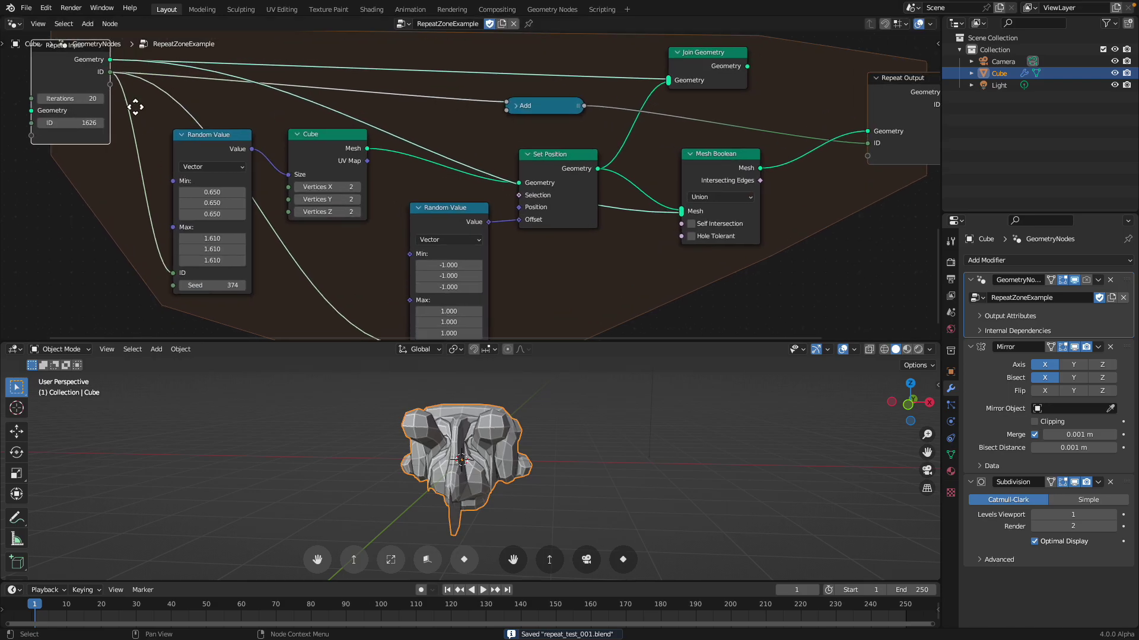
middle_drag(360, 236, 324, 206)
drag(416, 196, 410, 191)
mouse_move(409, 317)
mouse_down()
mouse_move(424, 317)
mouse_move(409, 321)
mouse_up()
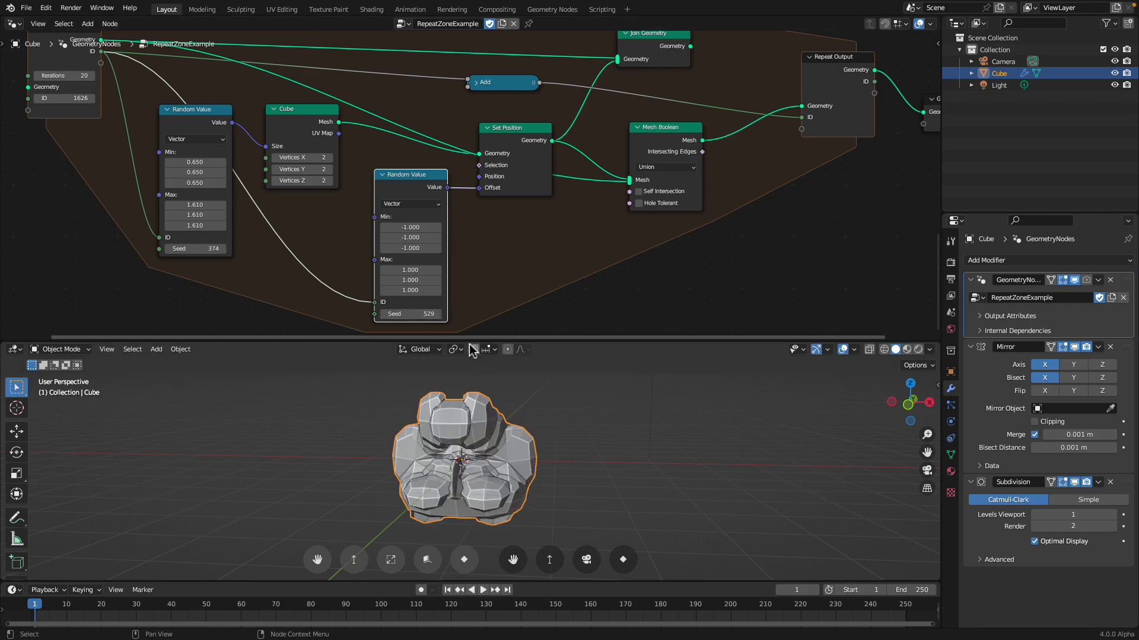
Enlarge the timeline, play the animation from frame 1, stop it at frame 28, and shrink the timeline again
scroll(290, 153, down, 1)
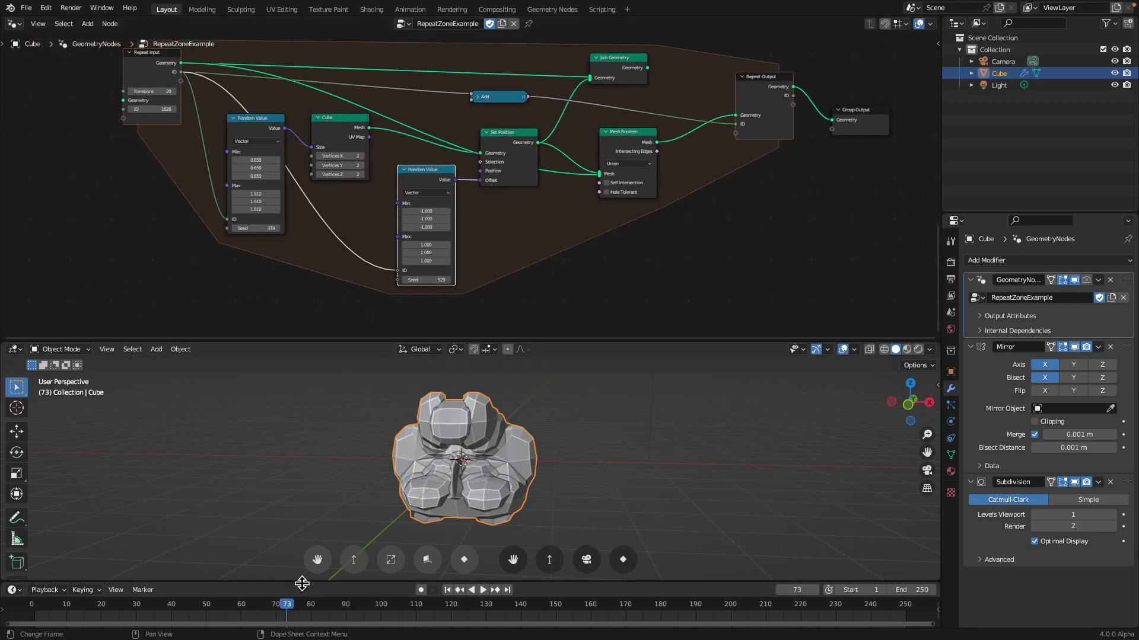
drag(301, 582, 296, 532)
click(447, 540)
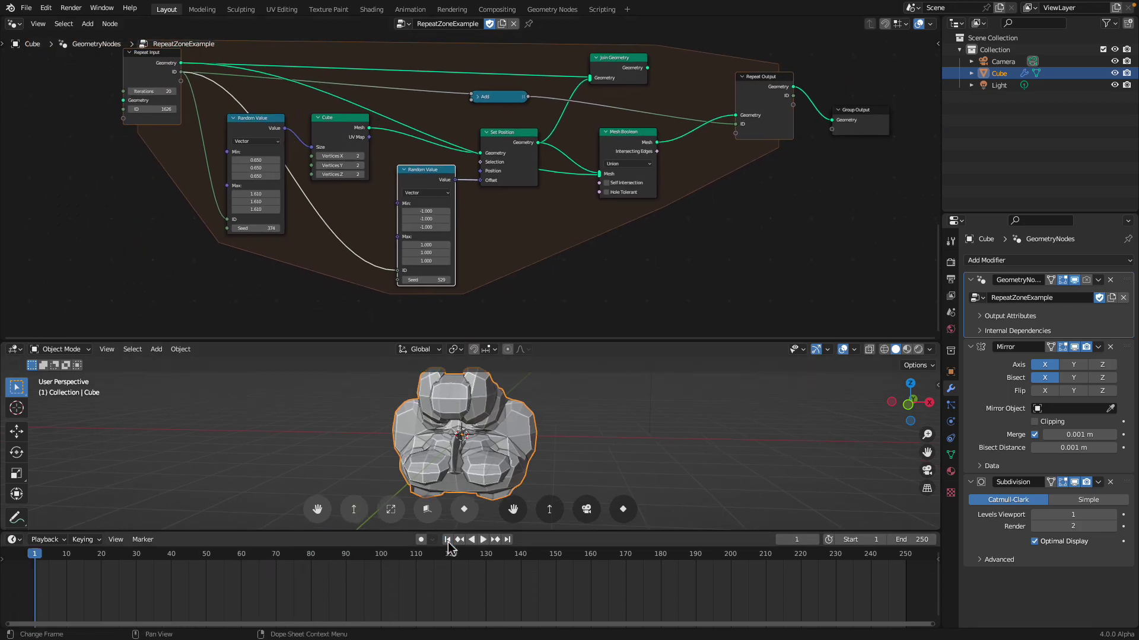
click(482, 540)
click(478, 540)
drag(511, 532, 515, 572)
Set the random-cube zone's Iterations to 13, view the mesh from the front, and save the file
scroll(368, 172, down, 2)
middle_drag(415, 117, 367, 141)
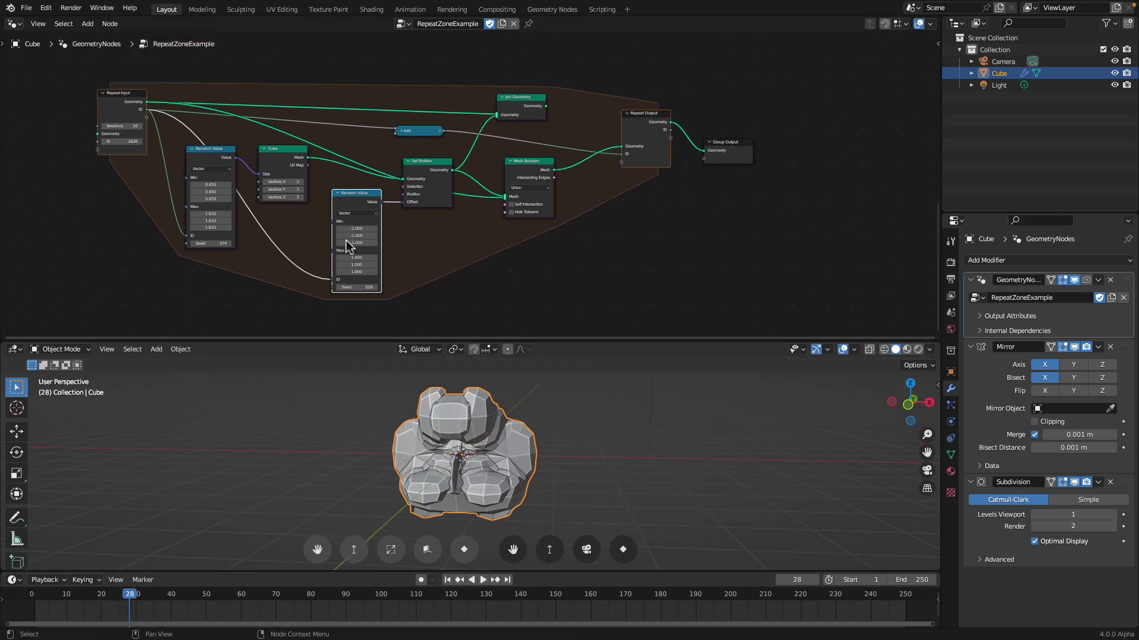
middle_drag(220, 239, 241, 228)
scroll(140, 142, up, 1)
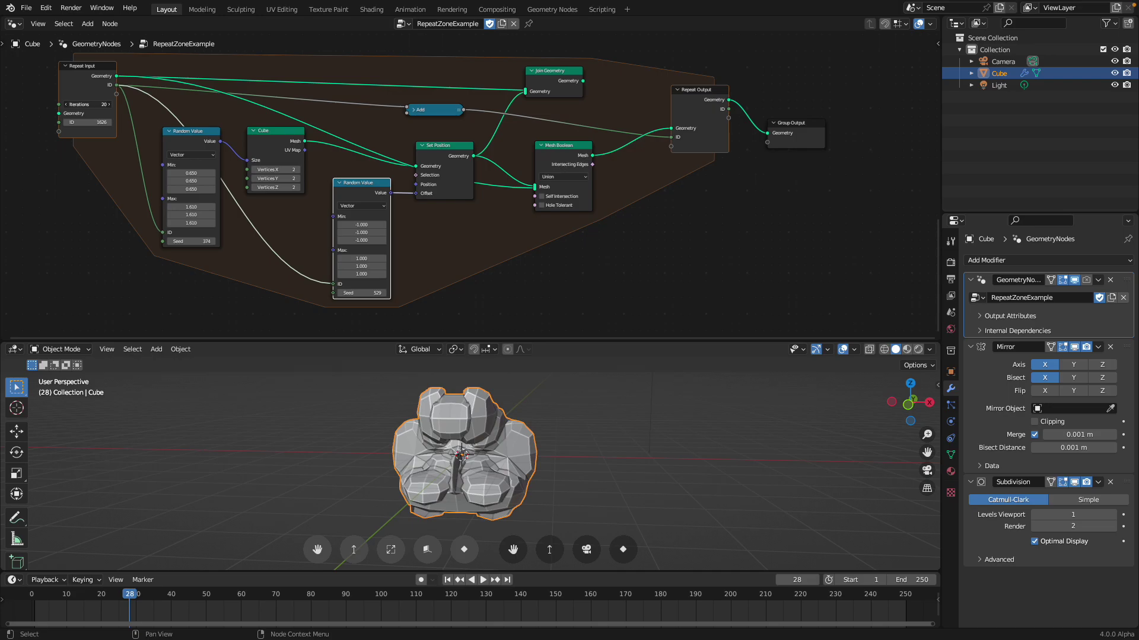
mouse_move(95, 106)
mouse_down()
mouse_move(106, 107)
mouse_move(95, 107)
mouse_up()
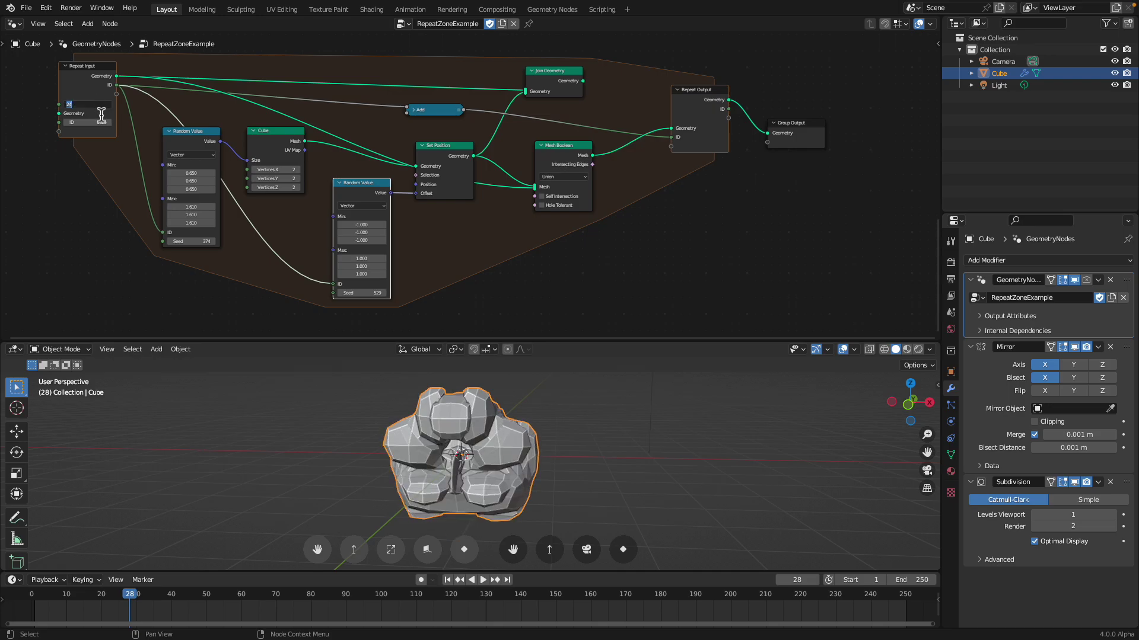
key(Return)
drag(109, 108, 436, 383)
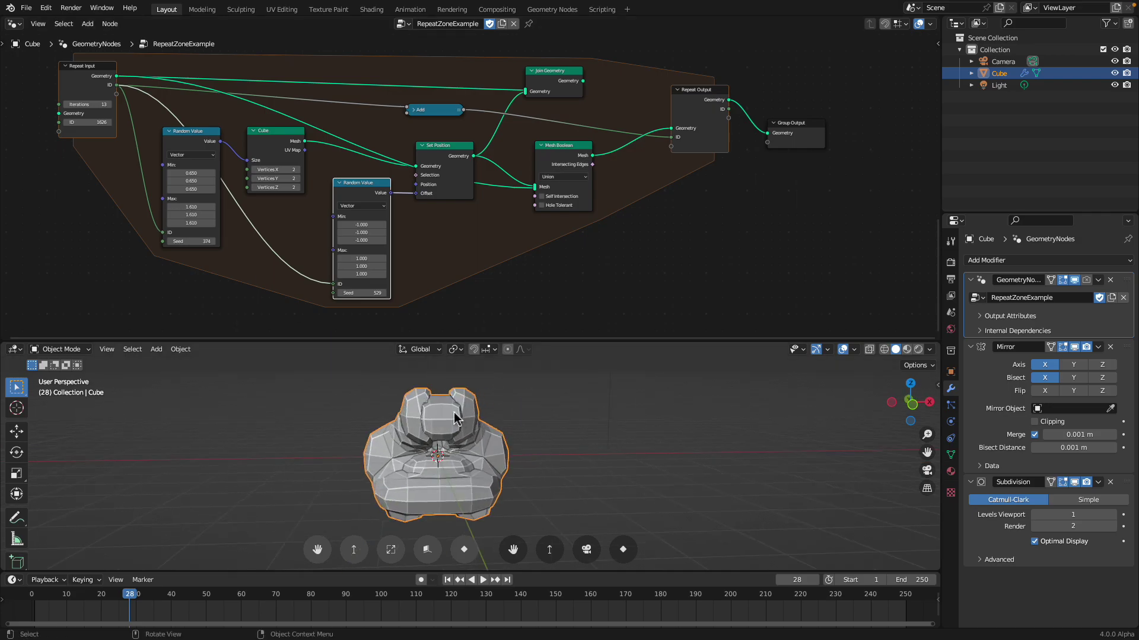
key(ctrl+s)
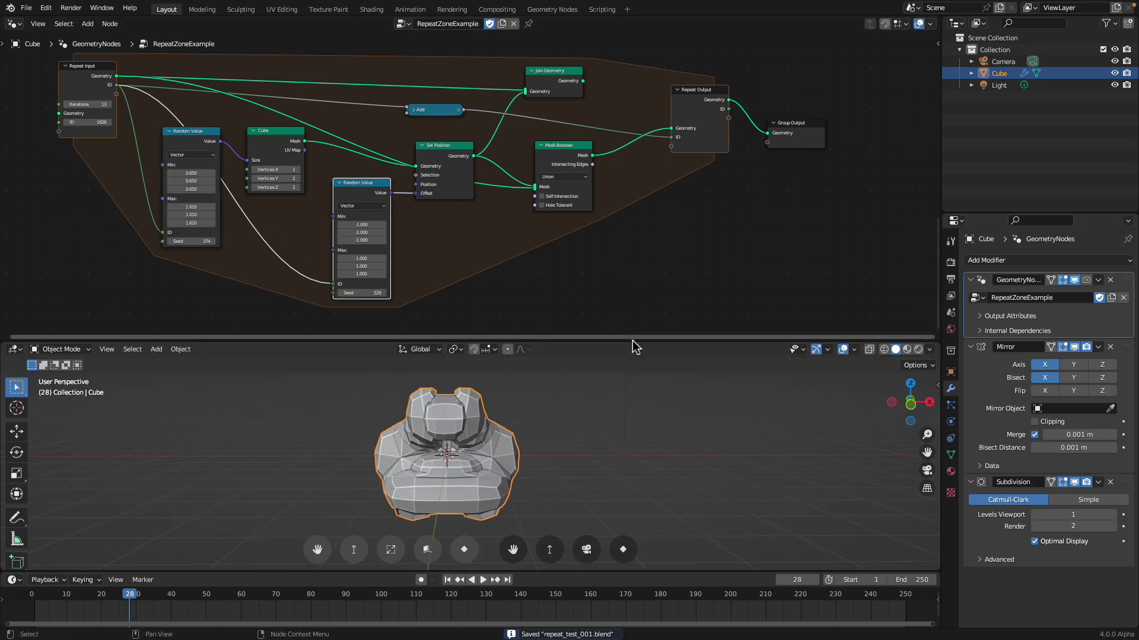
Enlarge the node editor, then show the splash screen to check the program version and dismiss it
drag(633, 344, 593, 382)
key(Home)
middle_drag(543, 259, 487, 261)
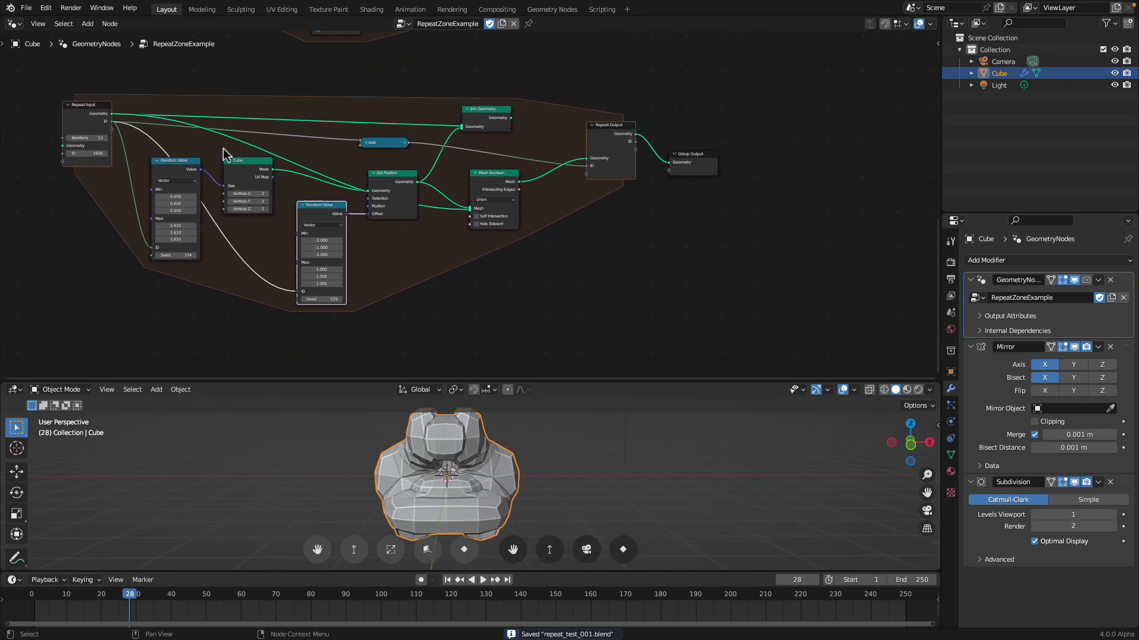
click(11, 9)
click(33, 21)
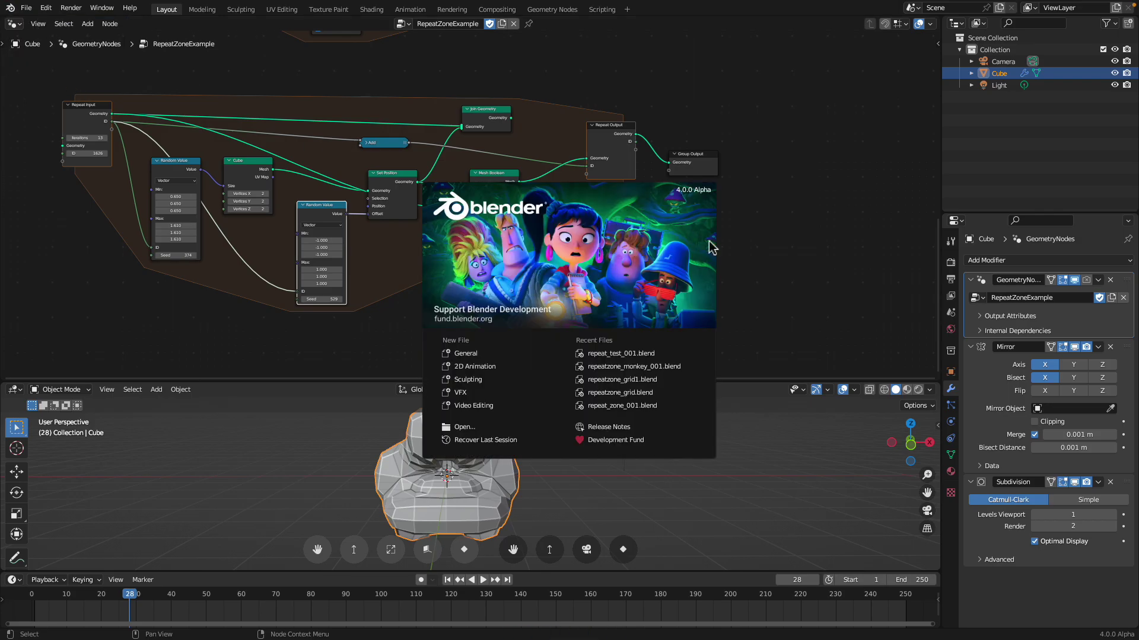
click(717, 120)
Move the Group Output node slightly higher beside the random-cube zone's Repeat Output
middle_drag(716, 122, 746, 159)
drag(731, 195, 732, 180)
middle_drag(683, 147, 728, 157)
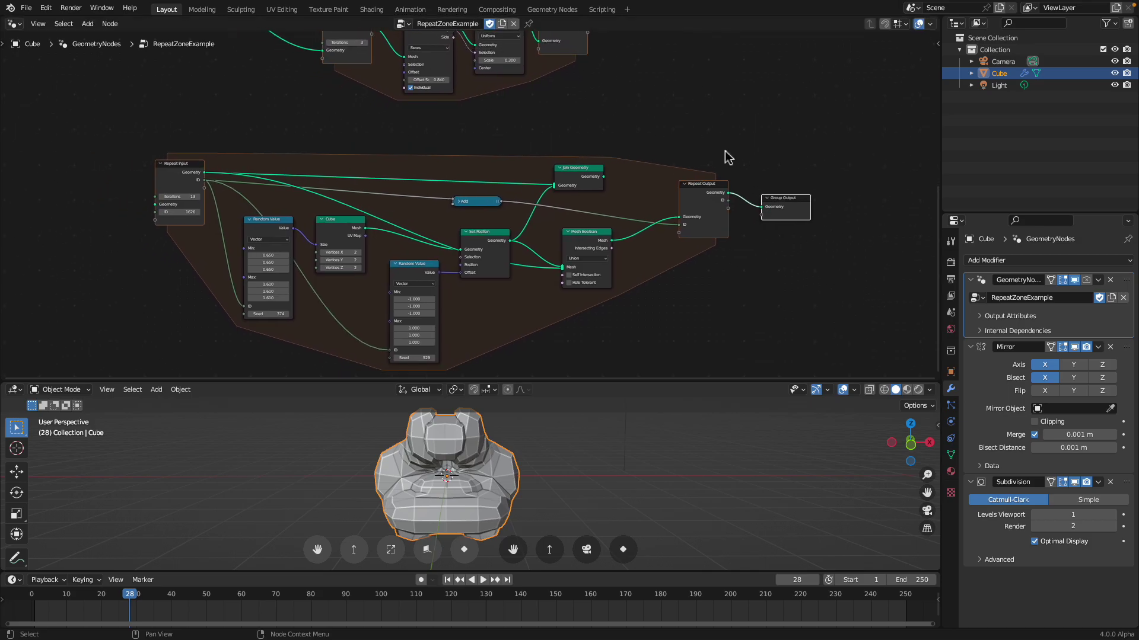
Examine the extrude-and-scale repeat zone and its neighbouring zones in the node tree
middle_drag(693, 172, 689, 236)
scroll(655, 215, up, 1)
middle_drag(618, 172, 652, 220)
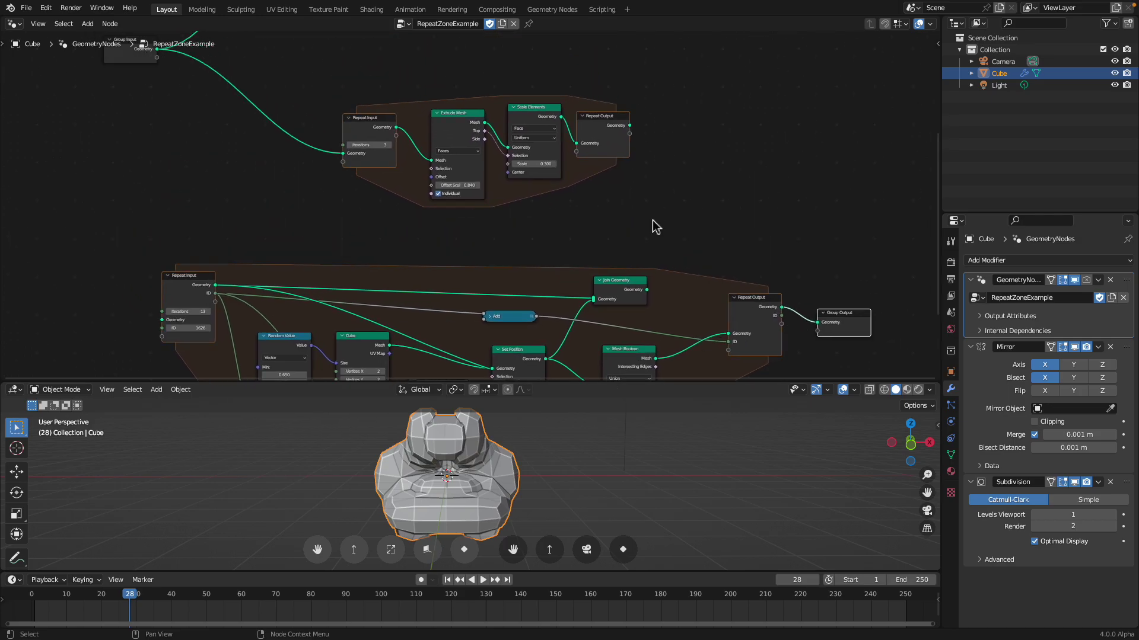
scroll(652, 216, down, 1)
scroll(643, 228, up, 2)
middle_drag(637, 181, 662, 266)
scroll(709, 166, down, 1)
scroll(463, 196, up, 3)
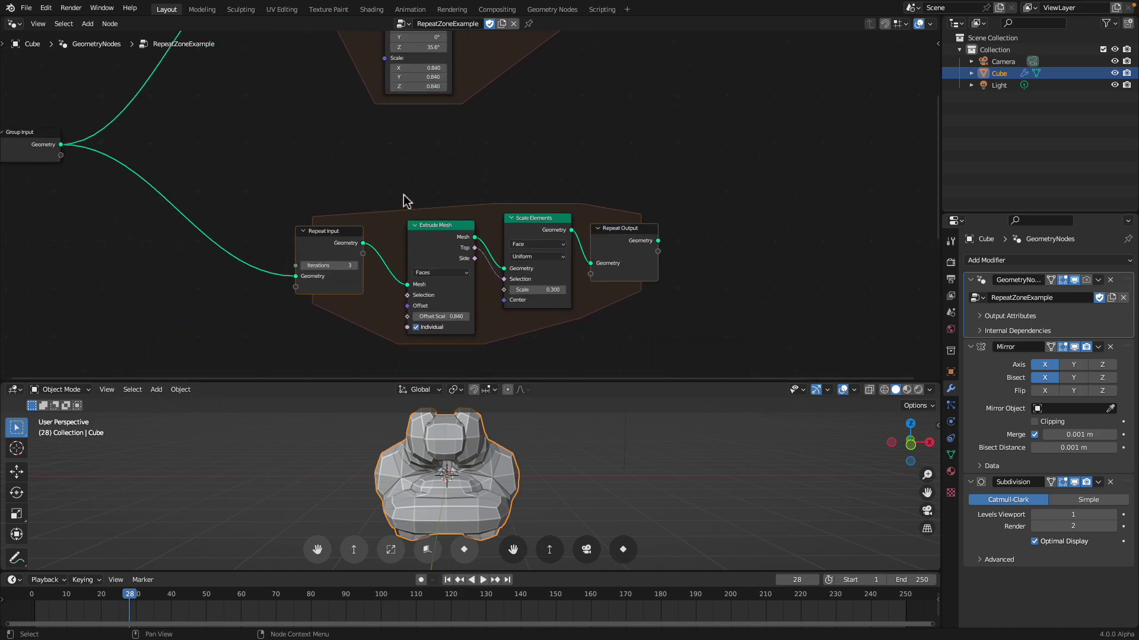
Move the Repeat Output and Scale Elements nodes slightly higher in the extrude-and-scale zone
drag(627, 239, 630, 220)
click(444, 228)
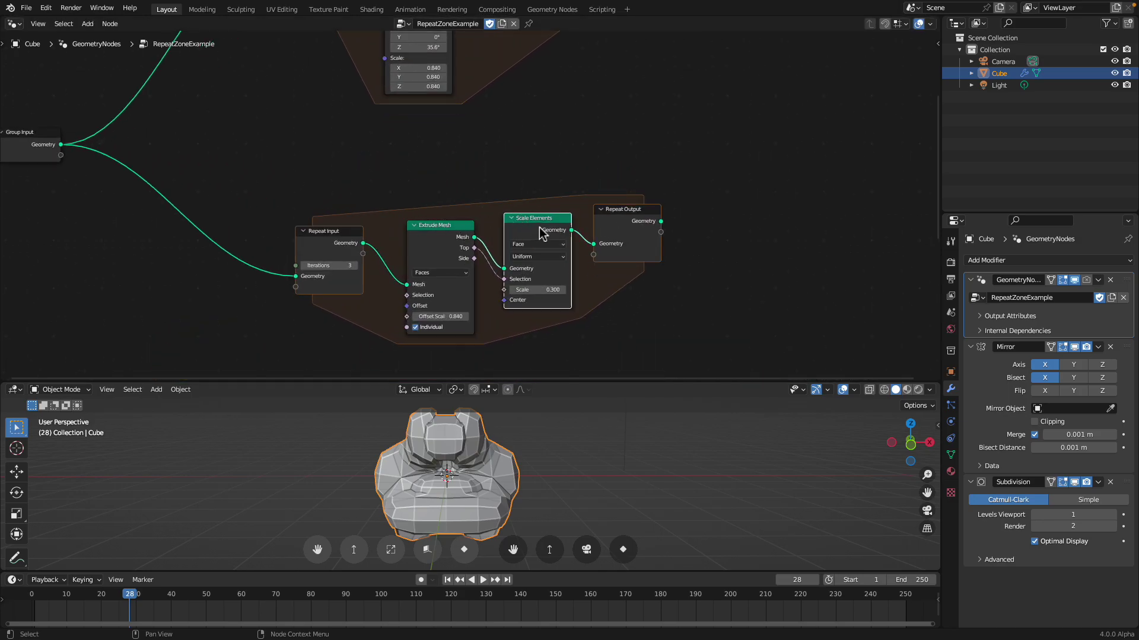
drag(541, 230, 524, 213)
Shift the random-cube zone's Repeat Output slightly and move Group Output higher
middle_drag(667, 243, 618, 157)
middle_drag(787, 363, 749, 268)
drag(742, 297, 743, 291)
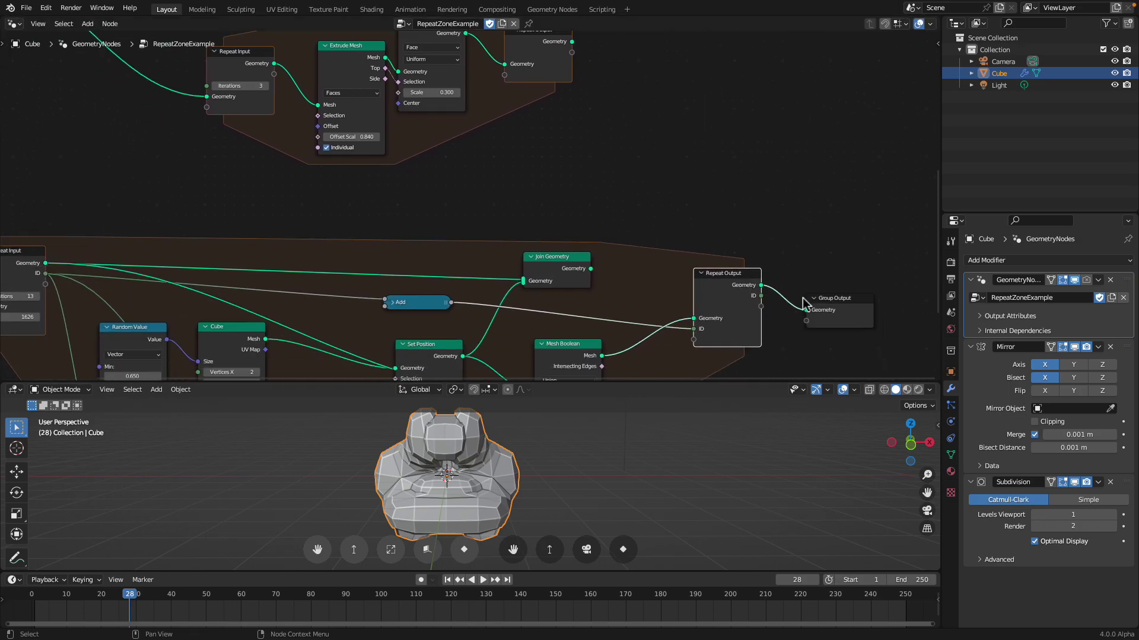
drag(841, 307, 843, 275)
Connect Join Geometry to Repeat Output in place of Mesh Boolean in the random-cube zone, enlarge the 3D viewport, and save
middle_drag(551, 253, 587, 165)
drag(587, 168, 620, 170)
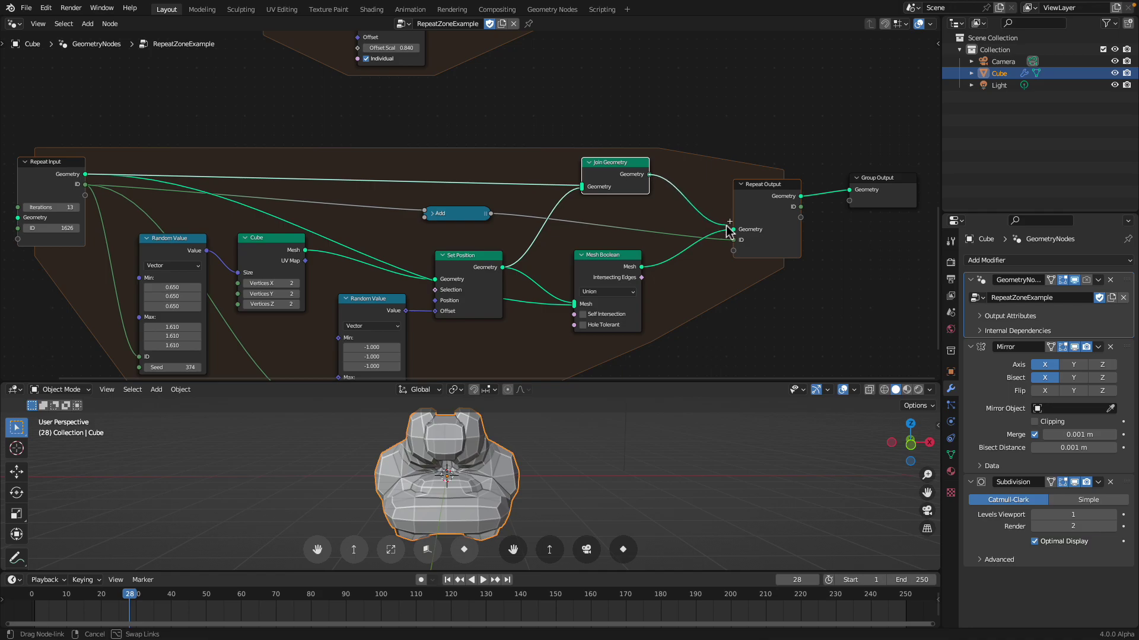
drag(731, 234, 724, 235)
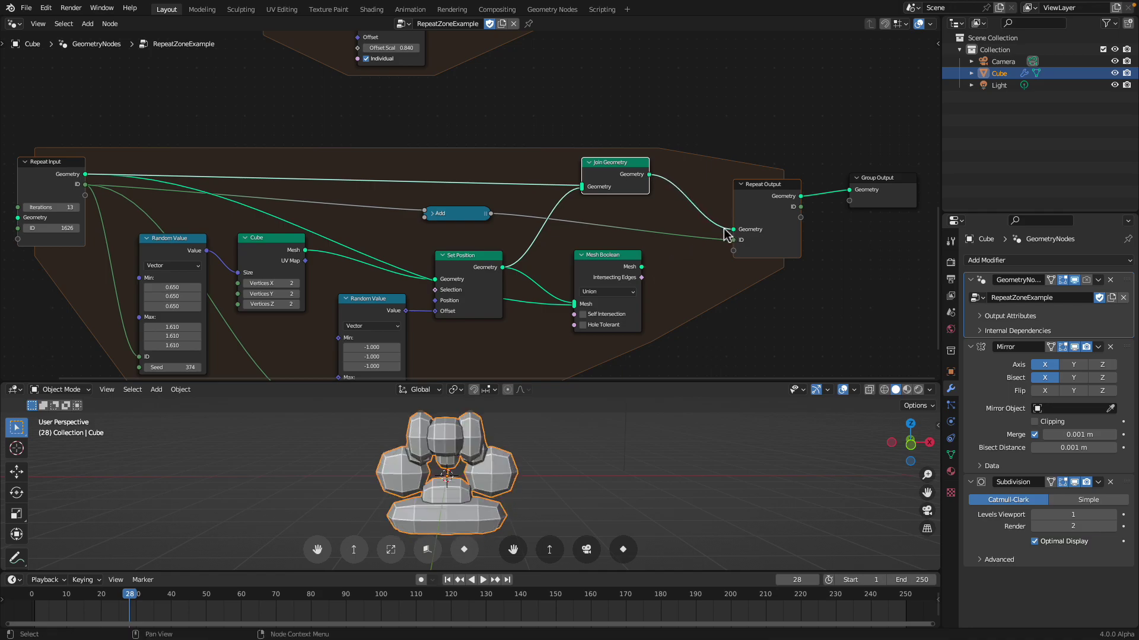
drag(560, 382, 559, 259)
middle_drag(107, 183, 169, 153)
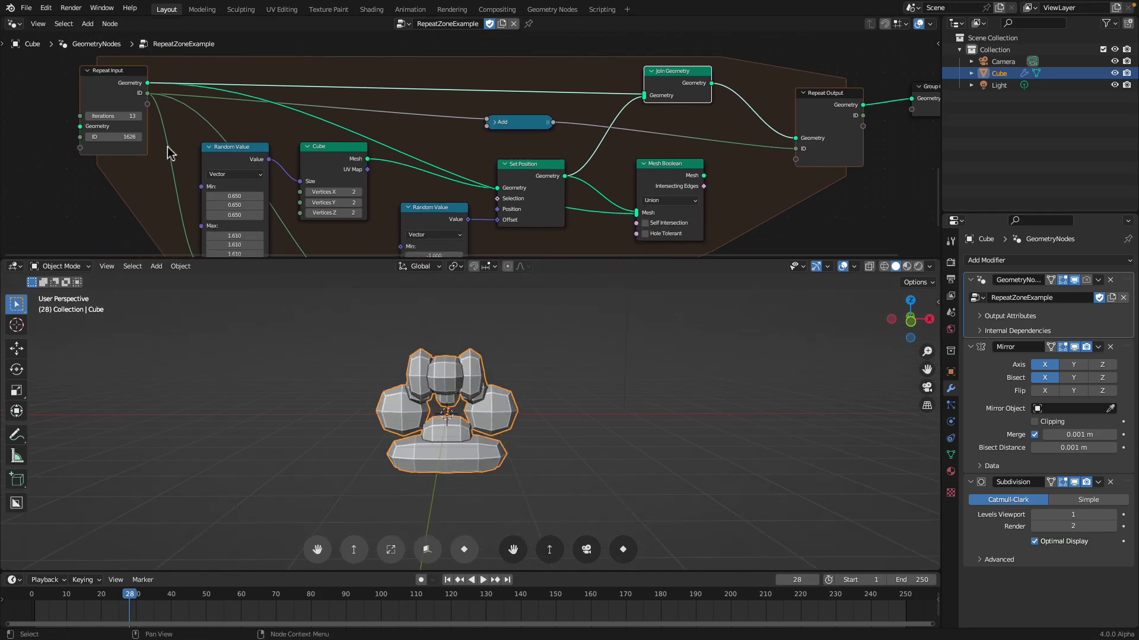
key(ctrl+s)
Set Iterations to 44 and the ID to 1794 on the Repeat Input, enlarge the node editor, and save
drag(123, 117, 197, 116)
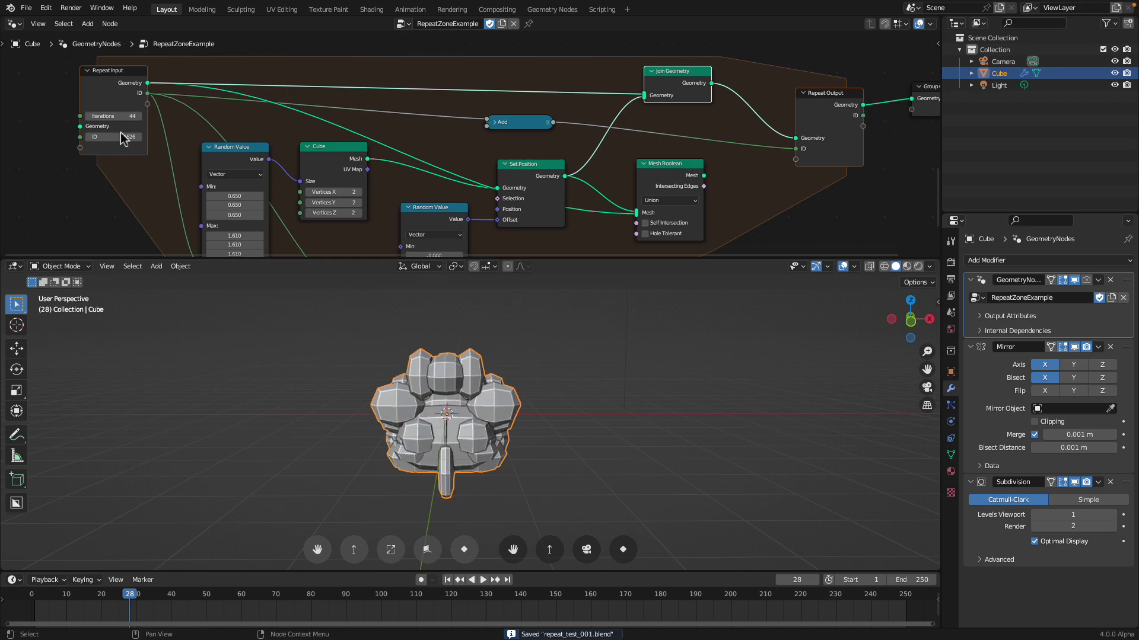
drag(113, 137, 142, 137)
drag(342, 259, 342, 343)
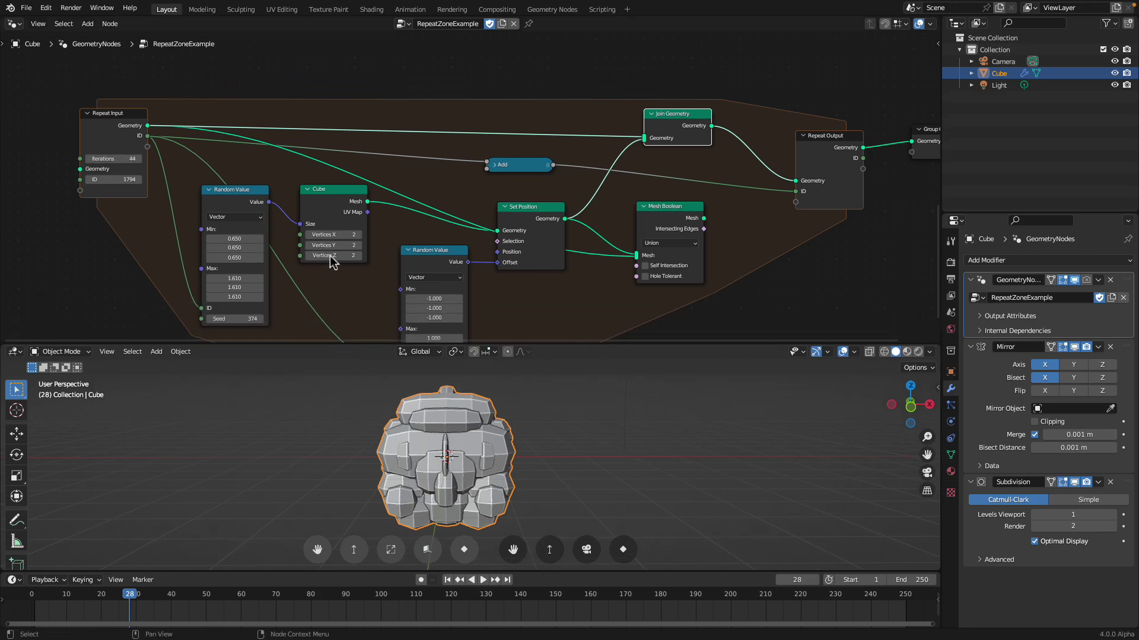
middle_drag(339, 270, 332, 193)
key(ctrl+s)
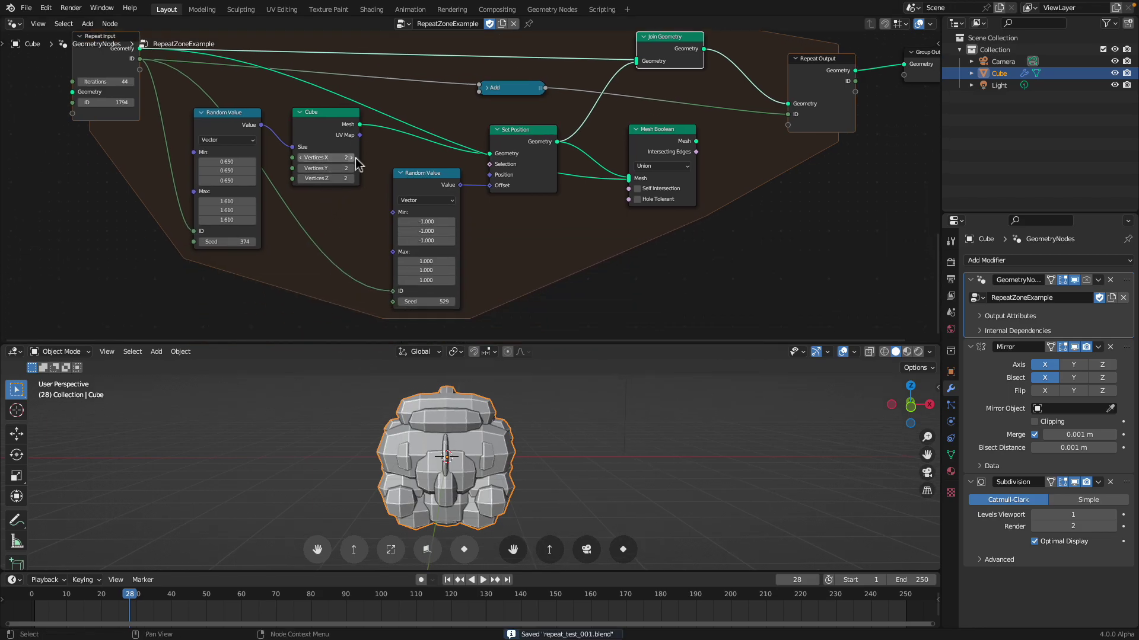
Set the Cube node's Vertices X, Y and Z to 3 and orbit around the resulting mesh
click(353, 158)
click(353, 168)
click(352, 178)
mouse_move(502, 421)
middle_down()
mouse_move(465, 415)
mouse_move(484, 418)
middle_up()
Move Join Geometry higher and nudge the Mesh Boolean node away from Set Position in the random-cube zone
middle_drag(480, 179, 415, 225)
drag(599, 91, 595, 59)
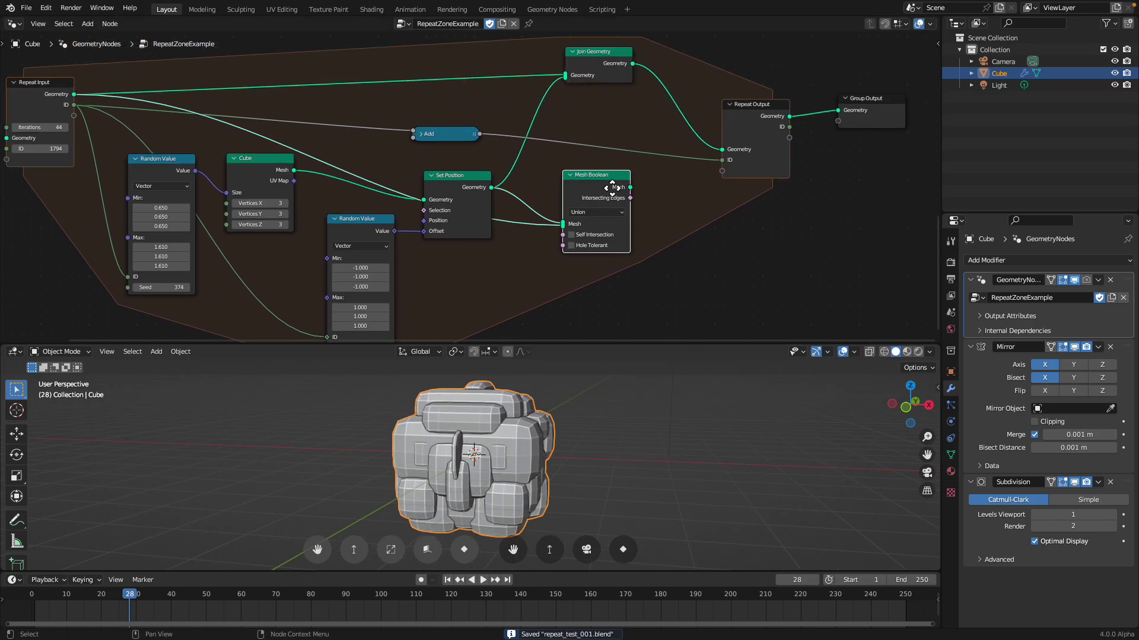
drag(610, 183, 622, 178)
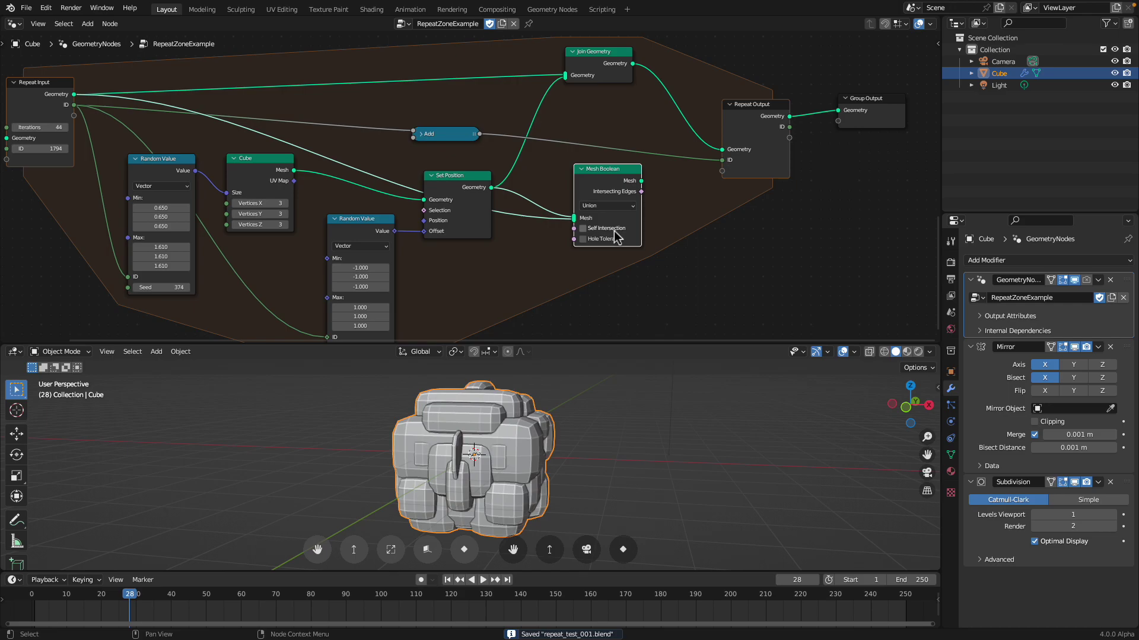
Connect Mesh Boolean to Repeat Output in place of Join Geometry, set the Repeat Input's Iterations to 10, and save
drag(642, 181, 683, 167)
drag(568, 410, 569, 416)
middle_drag(569, 416, 524, 440)
text(10)
key(Return)
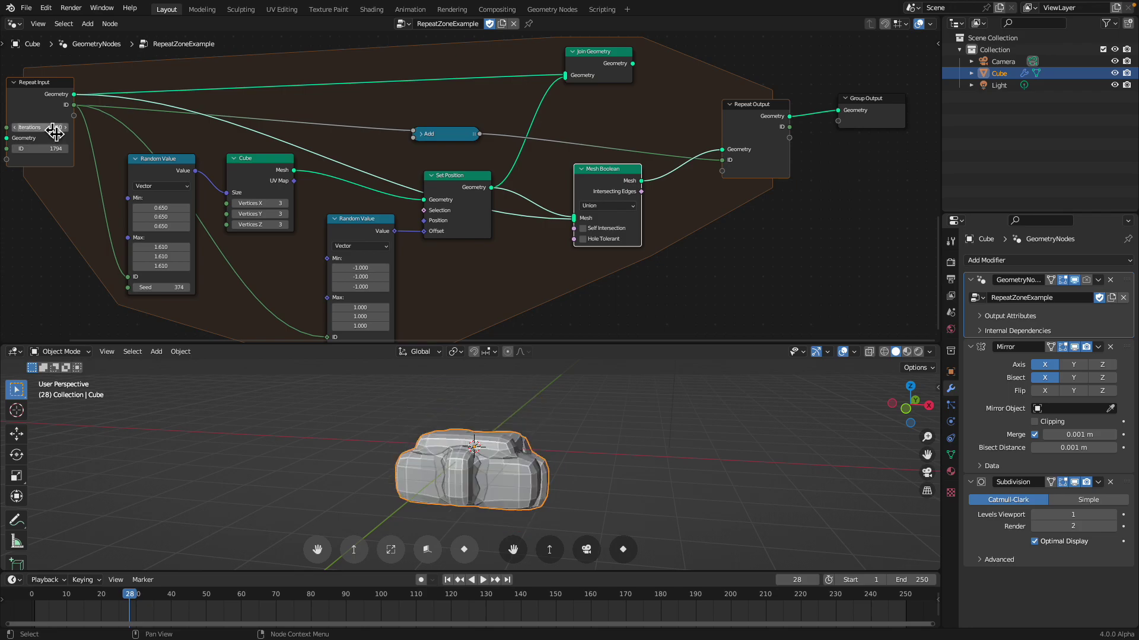
key(ctrl+s)
Tidy the random-cube zone by repositioning the offset Random Value, Set Position, Mesh Boolean and Repeat Output nodes
shift+scroll(385, 258, down, 3)
drag(369, 174, 352, 172)
middle_drag(492, 157, 453, 180)
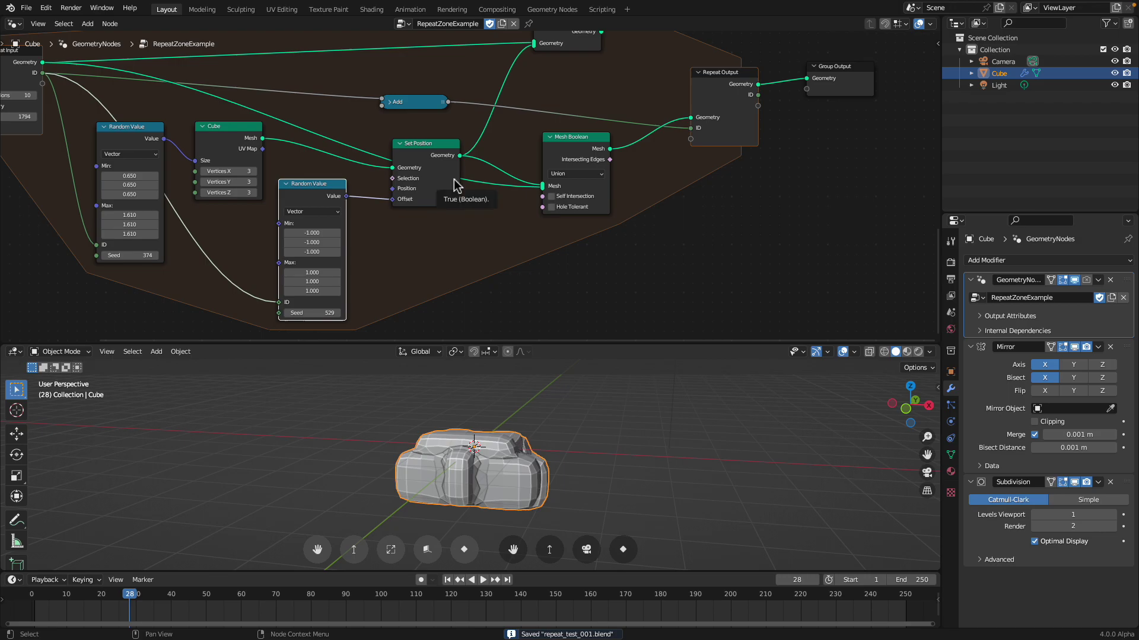
drag(244, 132, 242, 129)
middle_drag(312, 164, 269, 184)
drag(392, 171, 429, 163)
drag(372, 122, 383, 106)
drag(558, 180, 567, 183)
drag(553, 50, 573, 48)
drag(683, 99, 673, 95)
middle_drag(620, 407, 616, 418)
middle_drag(321, 220, 520, 203)
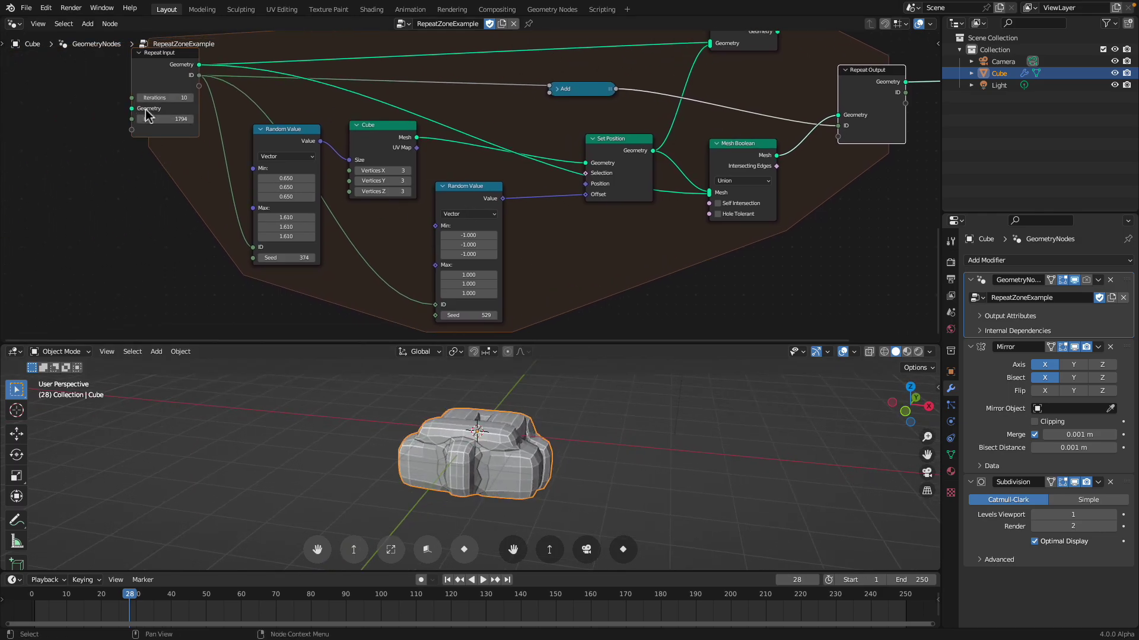
Set the Repeat Input's ID to 1976 and the Cube node's Vertices X, Y and Z to 2, and save
drag(171, 119, 279, 119)
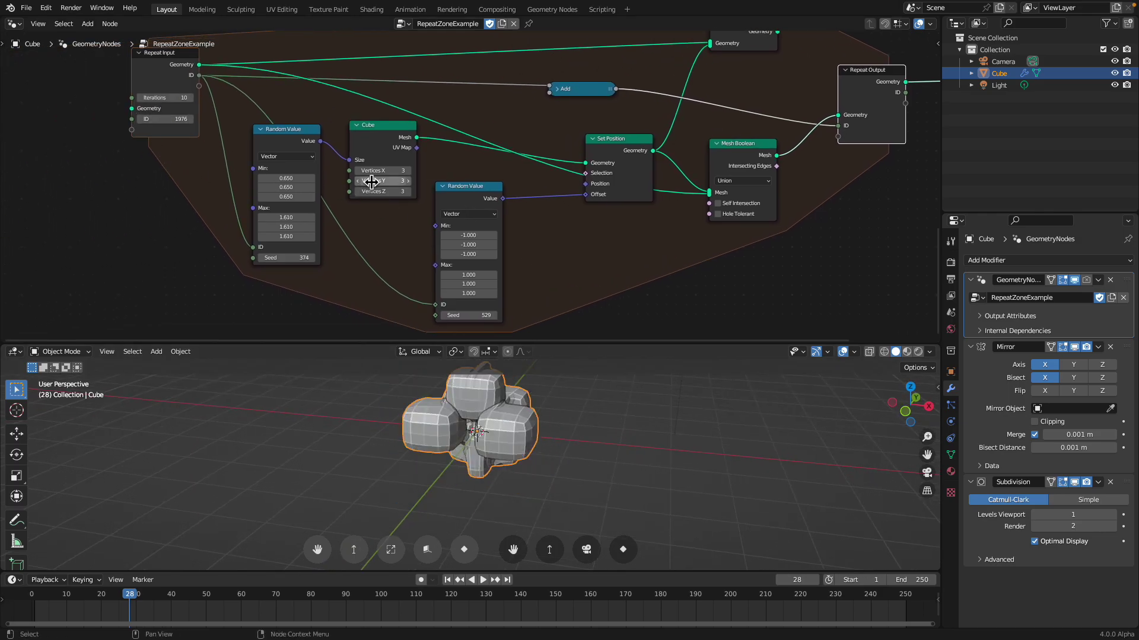
drag(369, 182, 380, 175)
key(Return)
middle_drag(381, 213, 393, 206)
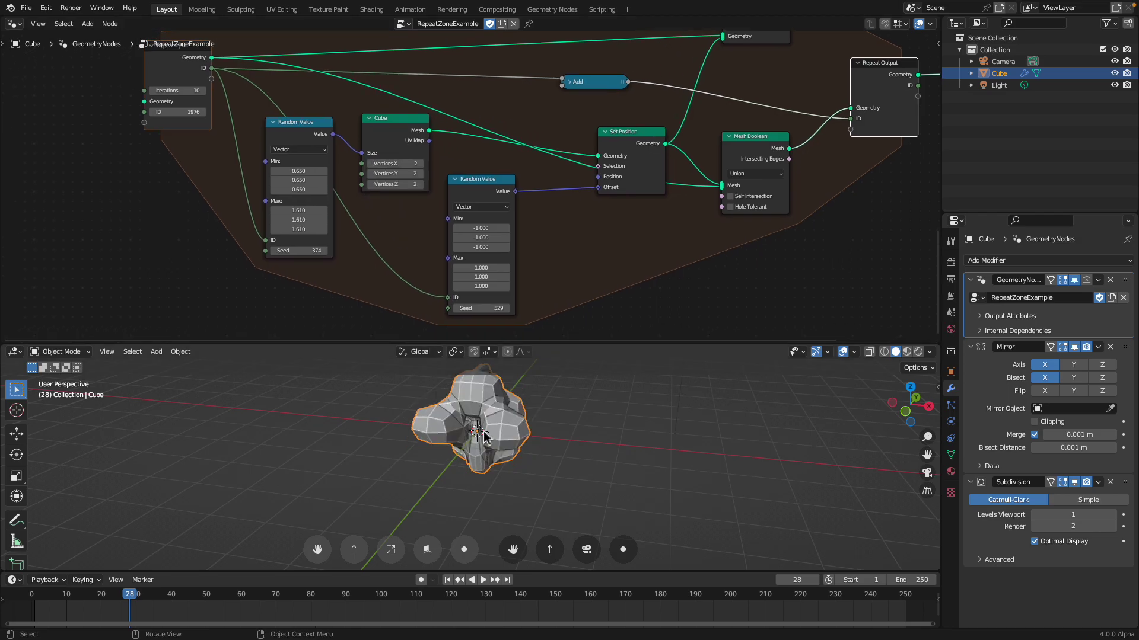
middle_drag(477, 431, 503, 413)
key(ctrl+s)
Set the Repeat Input's ID to 2066 and orbit around the new shape
drag(186, 119, 198, 144)
middle_drag(599, 431, 676, 428)
scroll(709, 320, down, 2)
middle_drag(580, 467, 590, 469)
middle_drag(271, 169, 323, 189)
scroll(279, 178, up, 3)
drag(175, 137, 100, 153)
key(Escape)
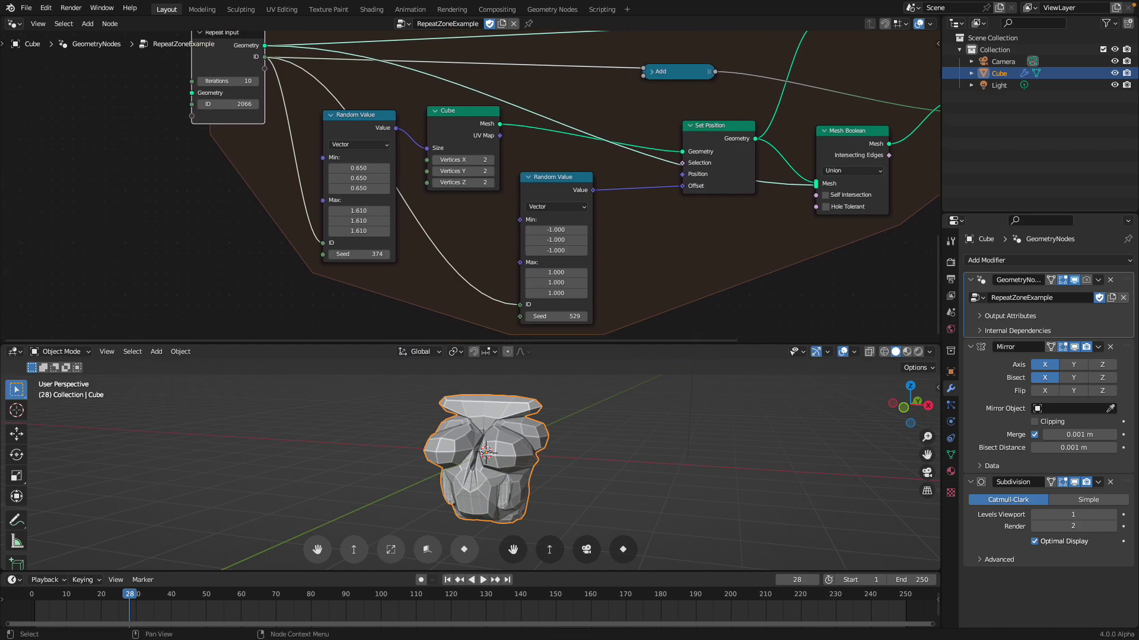
Set the Seed to 550 on the cube size Random Value node and to 631 on the offset Random Value node
drag(376, 259, 479, 293)
drag(556, 316, 473, 309)
drag(359, 253, 587, 316)
Set the Repeat Input's ID to 2164, expose it through a new Group Input node placed beside the zone, and save
drag(228, 104, 119, 159)
key(ctrl+s)
text(gr)
click(76, 180)
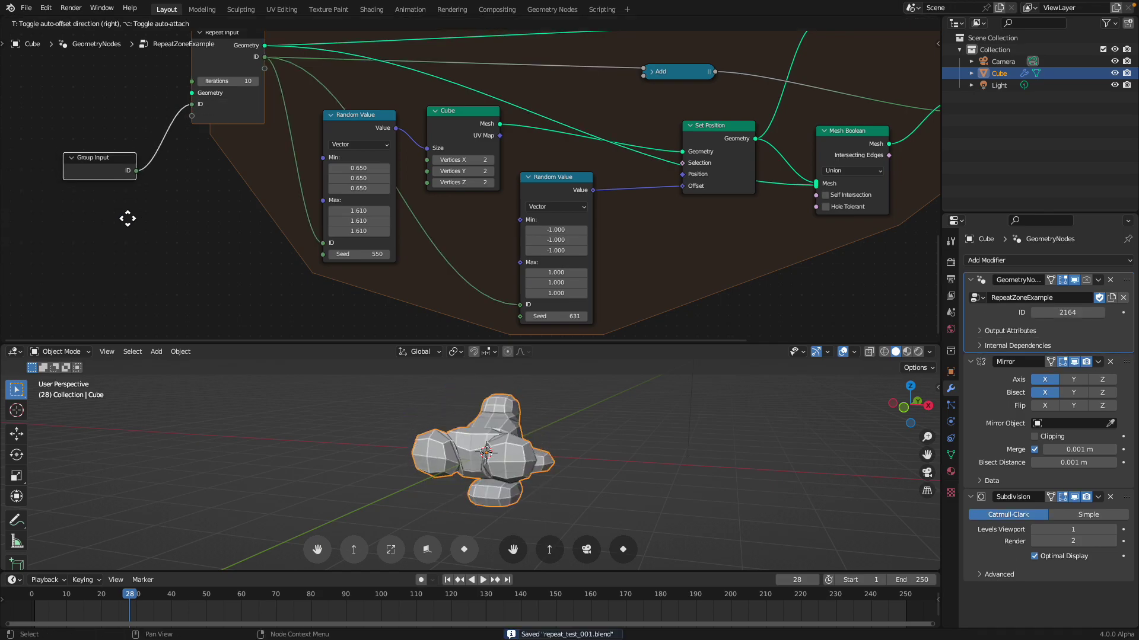
click(143, 232)
Duplicate the object about 3.3 m along the X axis and set the copy's modifier ID to 2247
shift+middle_drag(483, 437, 380, 423)
middle_drag(404, 427, 457, 431)
key(shift+d)
key(x)
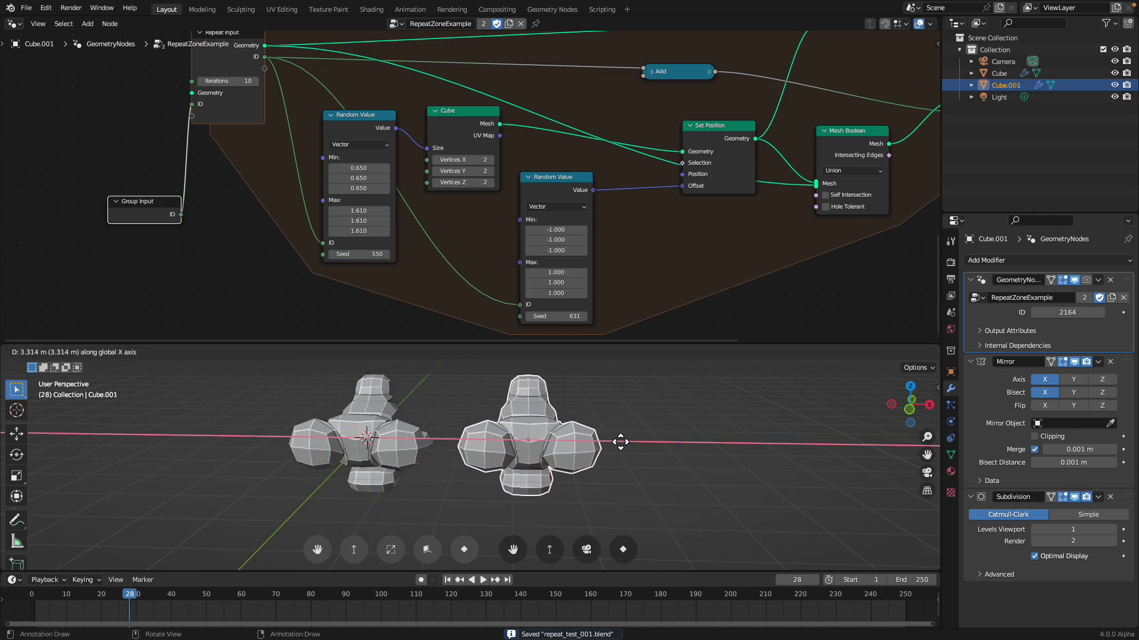
click(623, 442)
drag(1064, 318, 1113, 318)
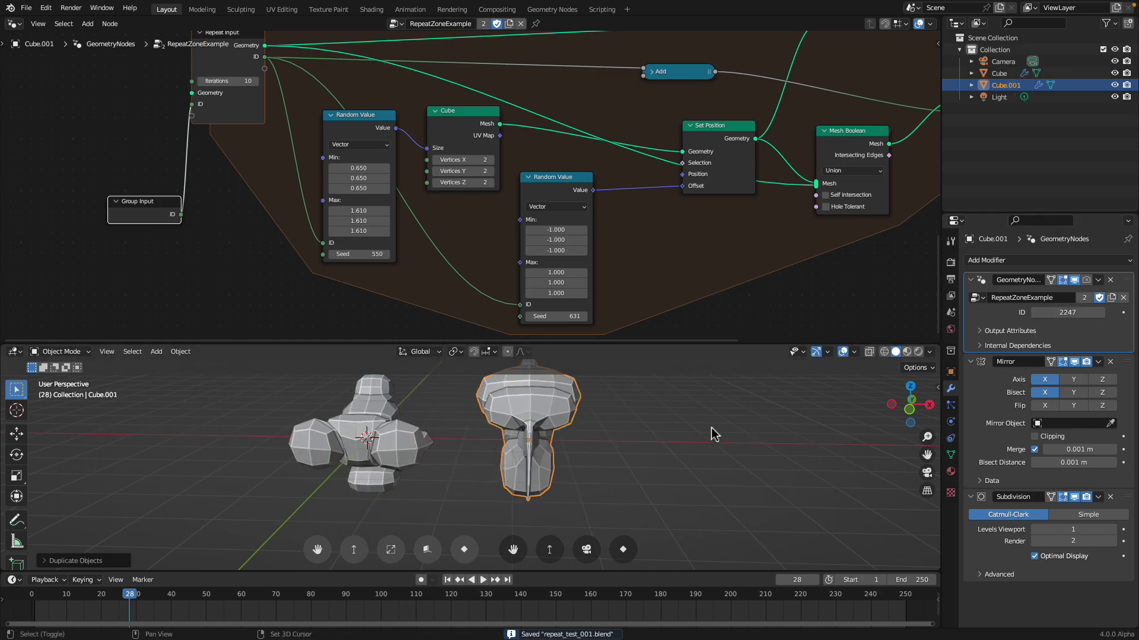
Duplicate the second object further along the X axis and set the new copy's modifier ID to 2305
shift+middle_drag(646, 429, 572, 448)
key(shift+d)
key(x)
click(745, 454)
drag(1075, 319, 1091, 318)
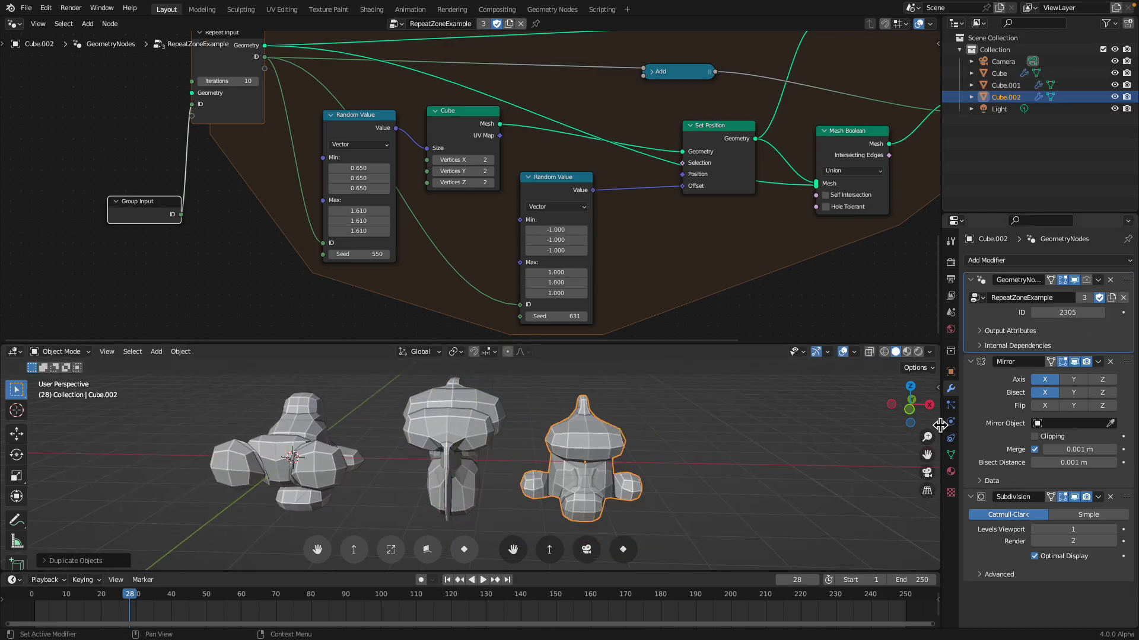
Duplicate the third object along the X axis, set the fourth object's modifier ID to 2346, deselect it, and save
middle_drag(700, 463, 610, 465)
key(shift+d)
key(x)
click(804, 465)
drag(1076, 312, 1088, 313)
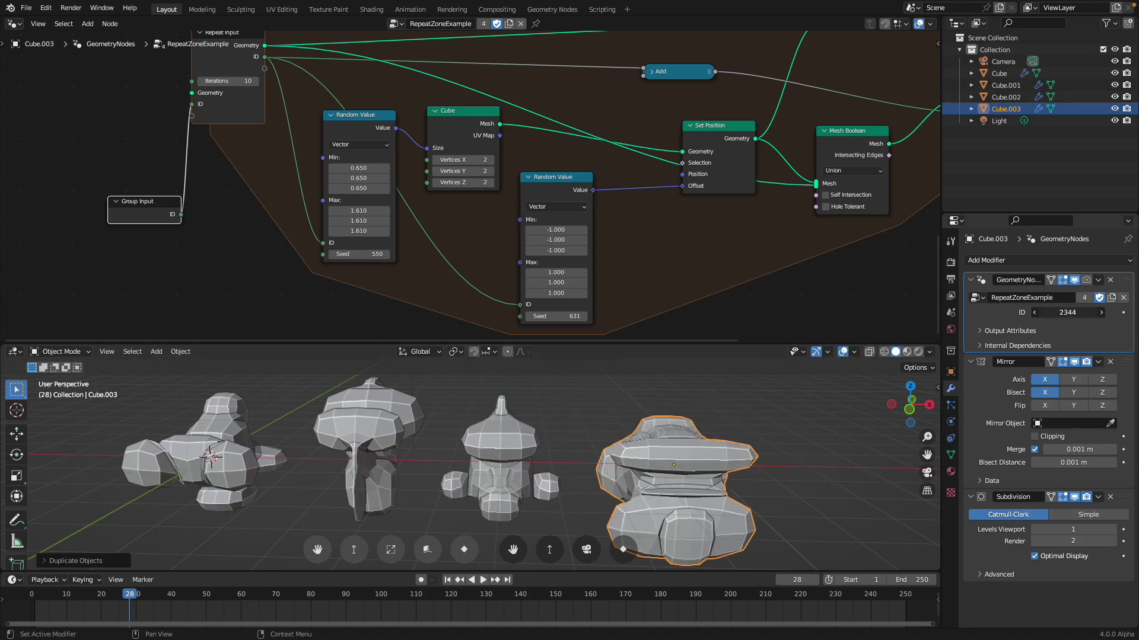
click(771, 452)
key(ctrl+s)
middle_drag(737, 457, 700, 449)
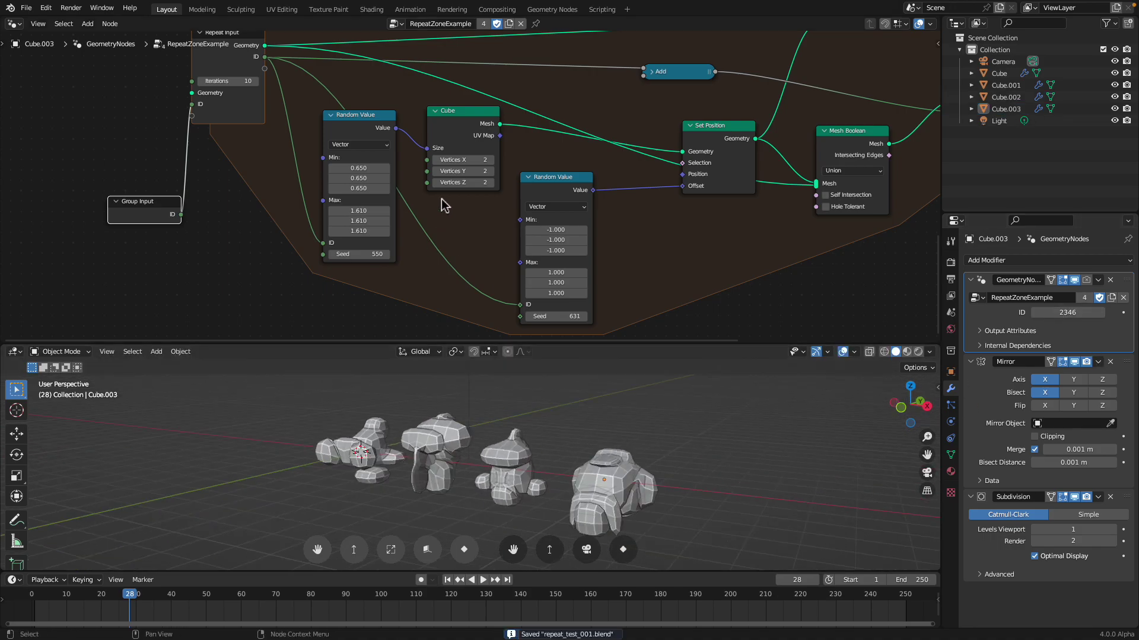
Examine the extrude-and-scale repeat zone and move the Group Output node slightly higher beside the random-cube zone
scroll(398, 143, down, 5)
middle_drag(419, 211, 463, 332)
scroll(445, 204, up, 3)
scroll(473, 208, up, 2)
middle_drag(465, 199, 431, 250)
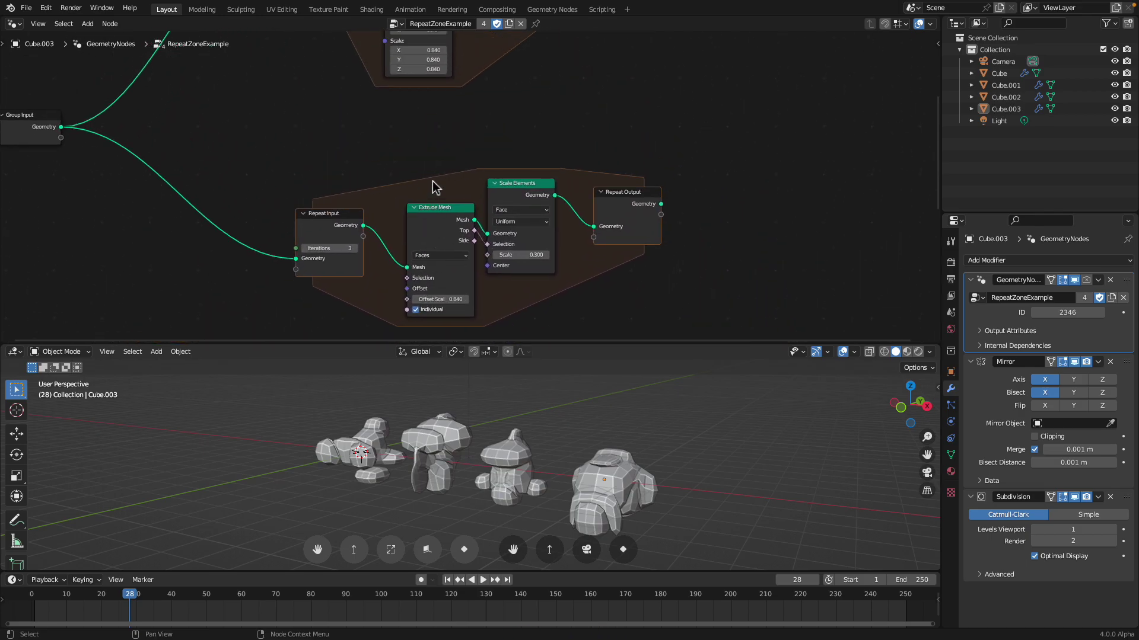
scroll(508, 235, down, 2)
middle_drag(516, 88, 445, 261)
drag(795, 157, 789, 140)
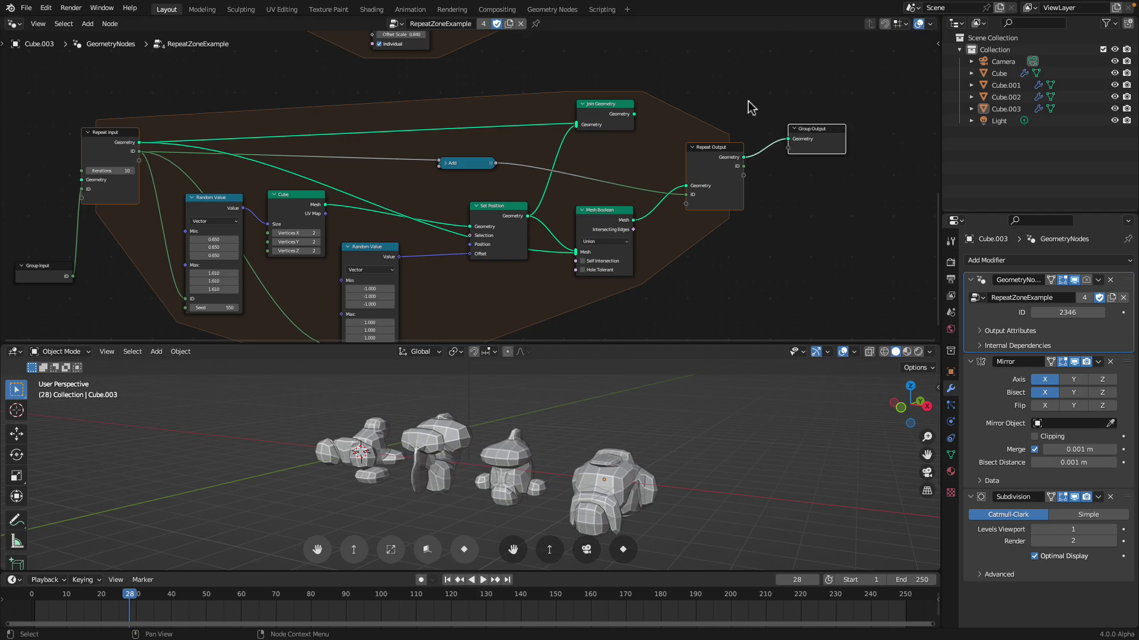
Examine the four generated objects from the front and review the random-cube zone's complete node layout
middle_drag(613, 411, 661, 424)
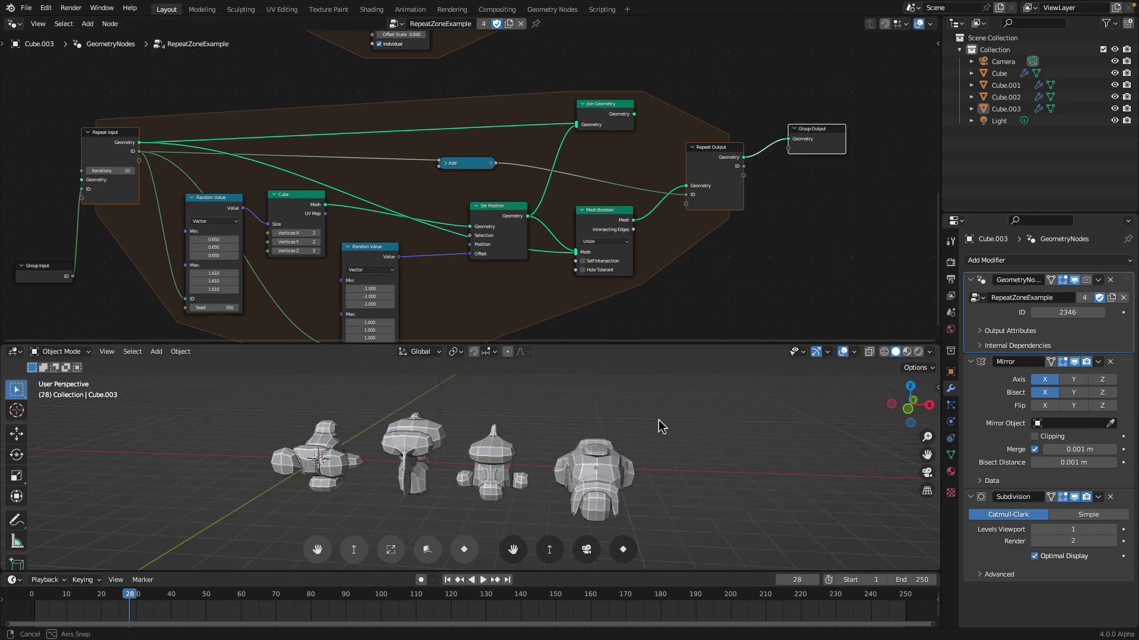
scroll(635, 464, up, 2)
mouse_move(634, 462)
middle_down()
mouse_move(682, 463)
mouse_move(599, 457)
mouse_move(648, 448)
middle_up()
scroll(501, 237, down, 5)
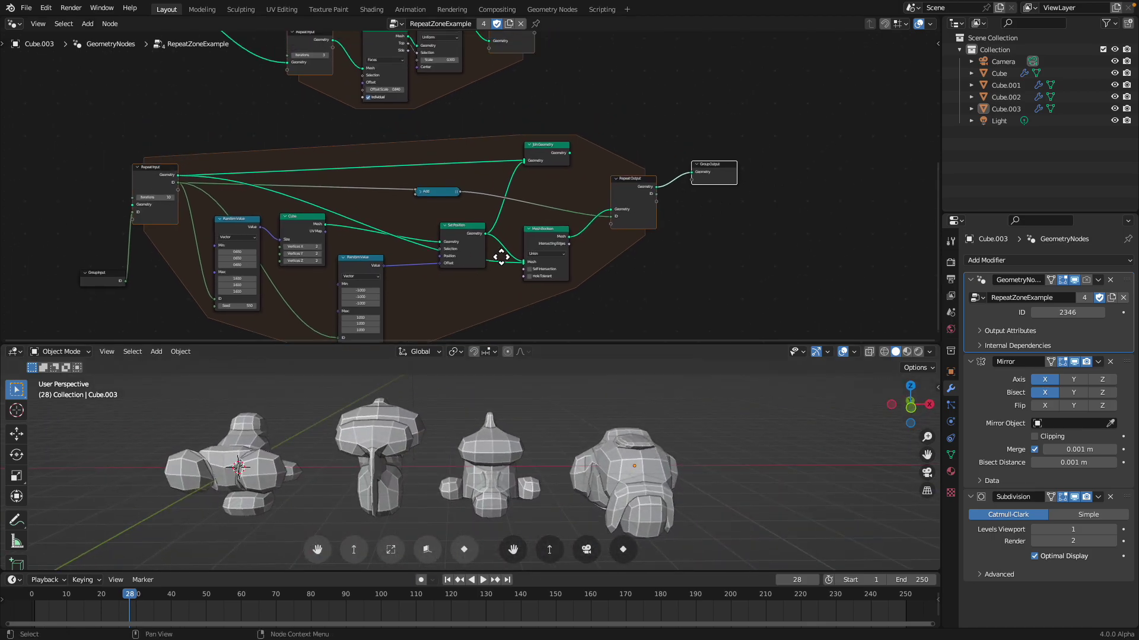
middle_drag(489, 219, 461, 211)
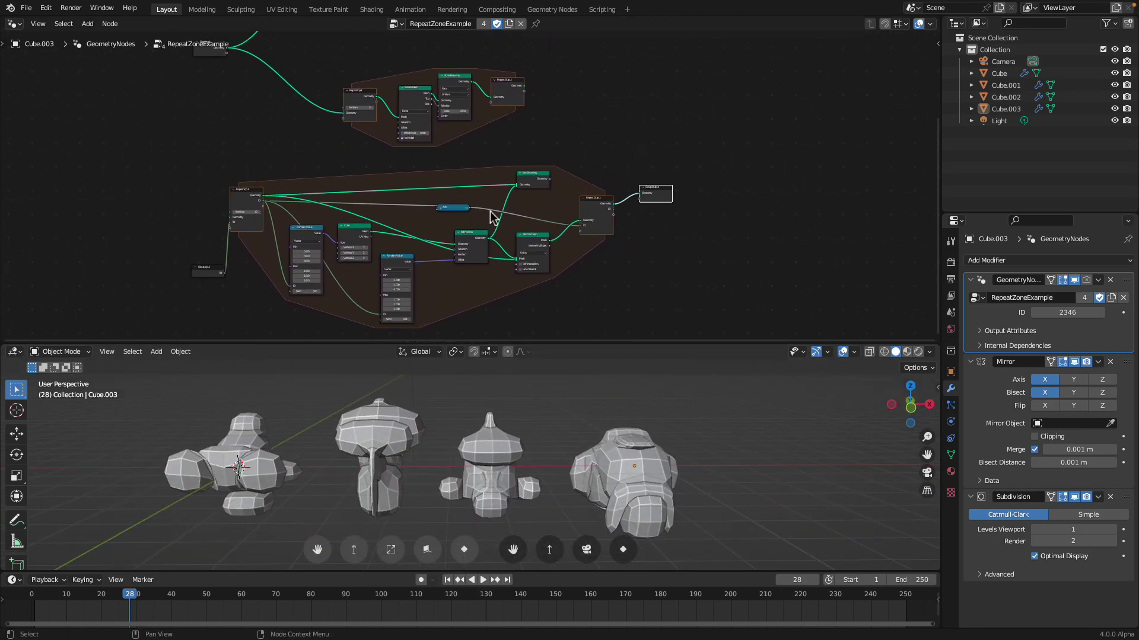
scroll(498, 217, up, 2)
middle_drag(539, 203, 551, 158)
scroll(564, 163, up, 1)
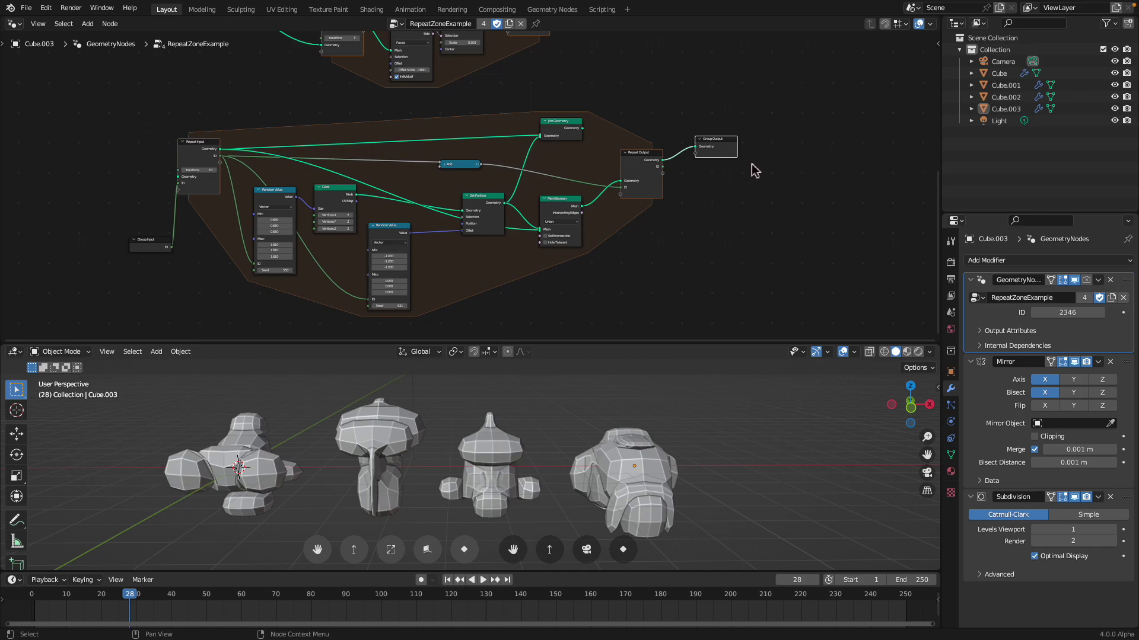